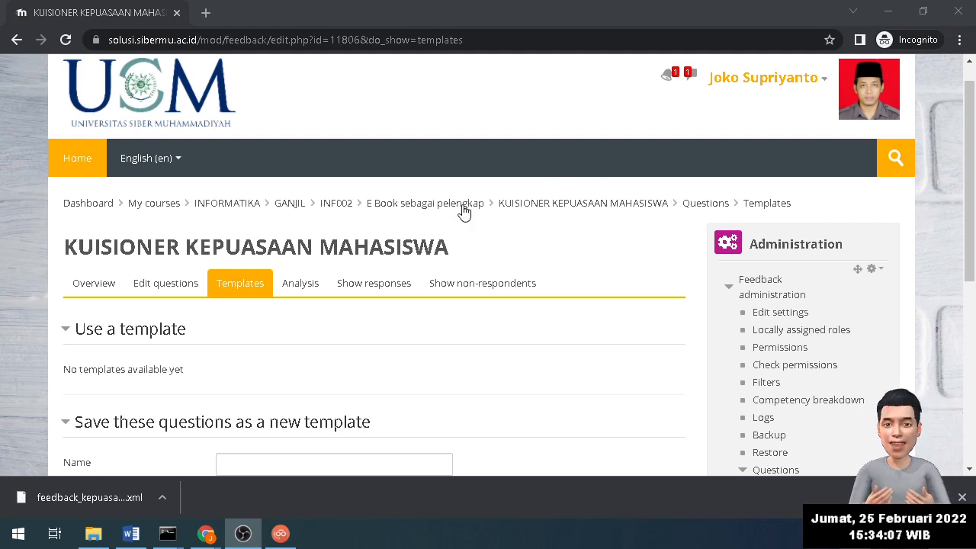
Open the GANJIL course category by way of the INF002 course and look through its list of courses
{"action": "left_click", "coordinate": [339, 205]}
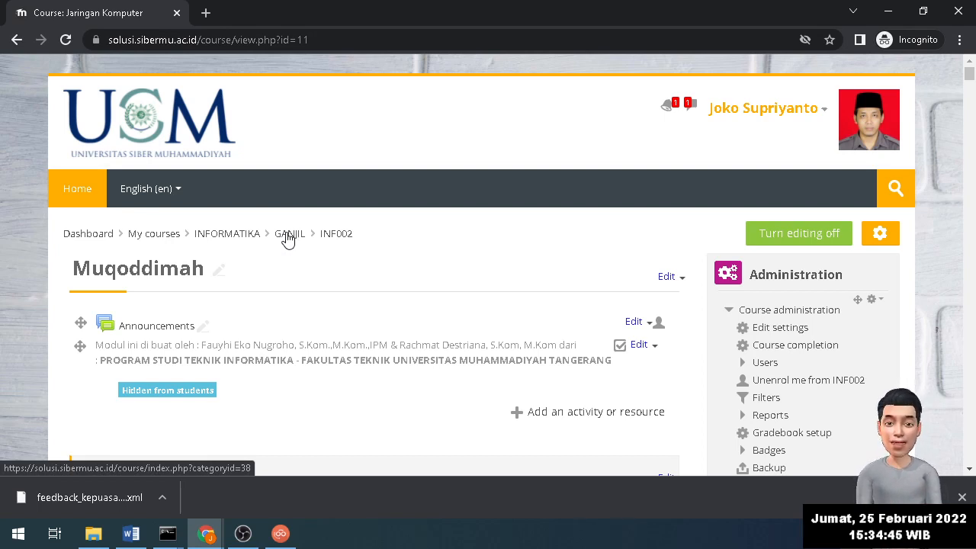
{"action": "left_click", "coordinate": [240, 241]}
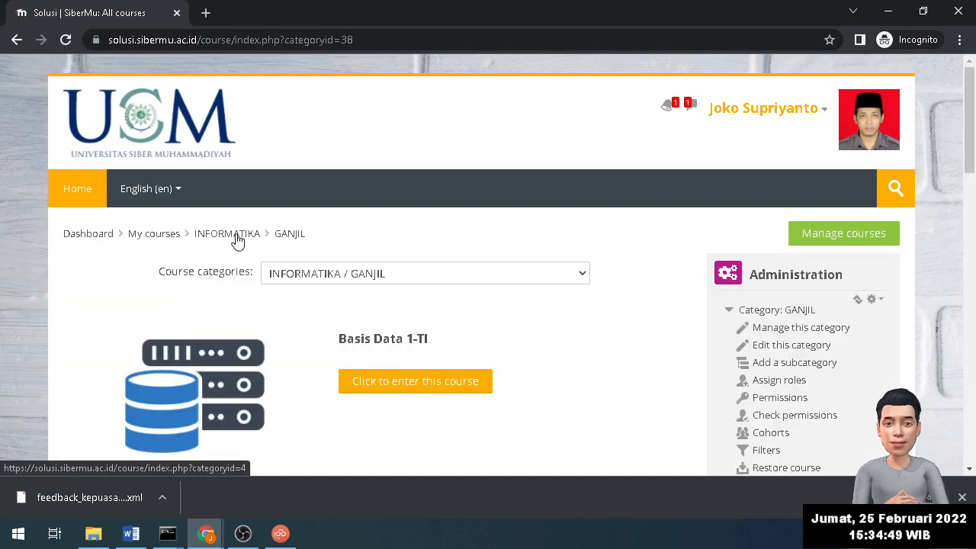
{"action": "scroll", "coordinate": [492, 414], "scroll_direction": "down", "scroll_amount": 9}
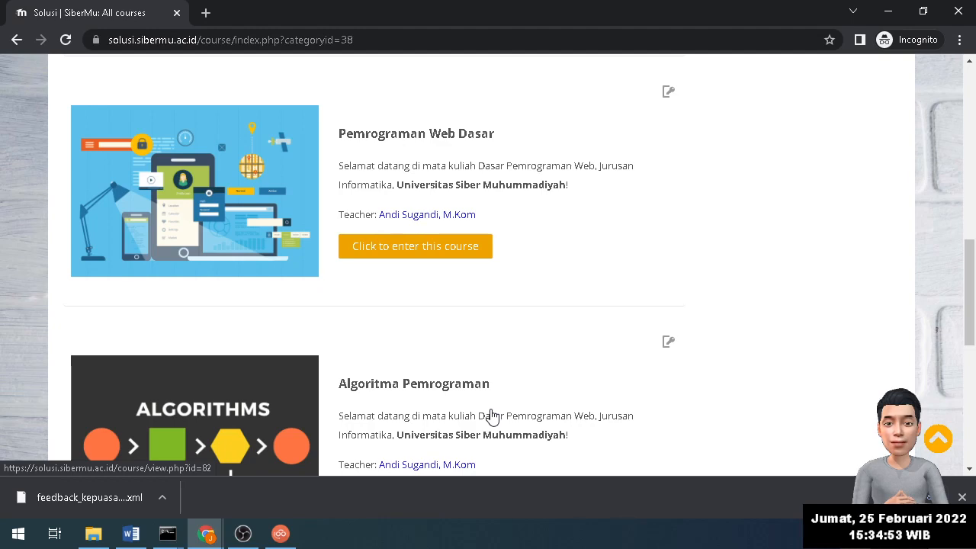
{"action": "scroll", "coordinate": [493, 416], "scroll_direction": "down", "scroll_amount": 3}
{"action": "scroll", "coordinate": [493, 415], "scroll_direction": "down", "scroll_amount": 2}
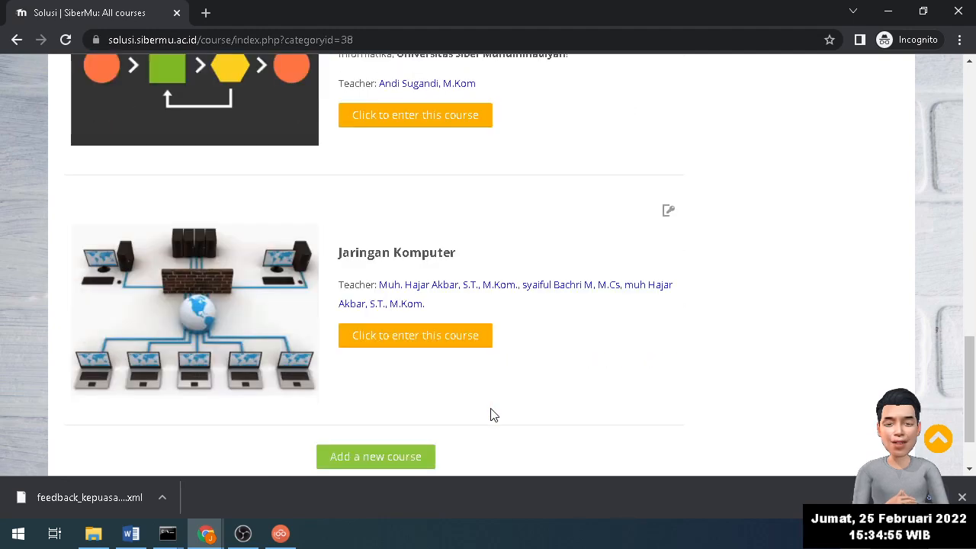
{"action": "scroll", "coordinate": [504, 339], "scroll_direction": "down", "scroll_amount": 1}
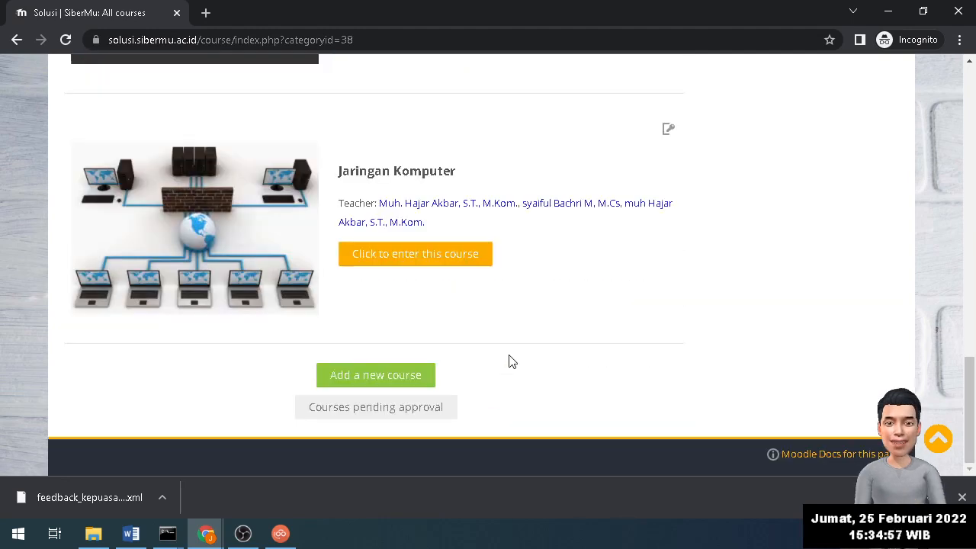
{"action": "scroll", "coordinate": [513, 360], "scroll_direction": "up", "scroll_amount": 4}
{"action": "scroll", "coordinate": [512, 360], "scroll_direction": "up", "scroll_amount": 10}
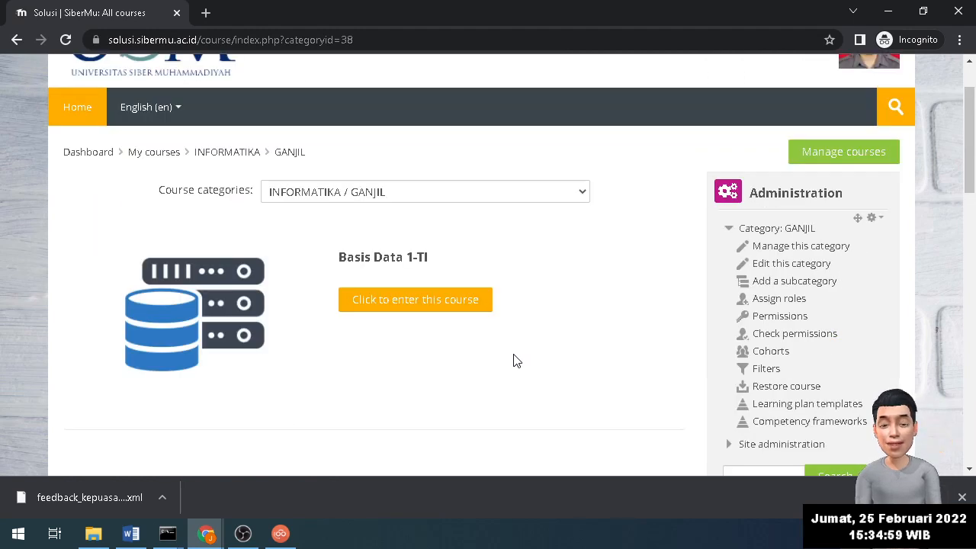
Open the INFORMATIKA category, expand its GANJIL subcategory and enter the Basis Data 1-TI course
{"action": "left_click", "coordinate": [238, 153]}
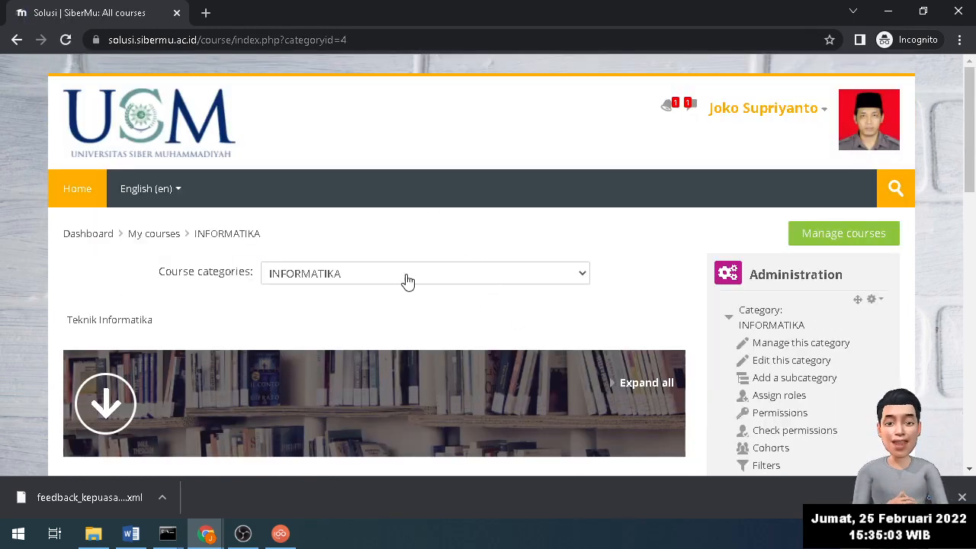
{"action": "left_click", "coordinate": [397, 283]}
{"action": "left_click", "coordinate": [398, 282]}
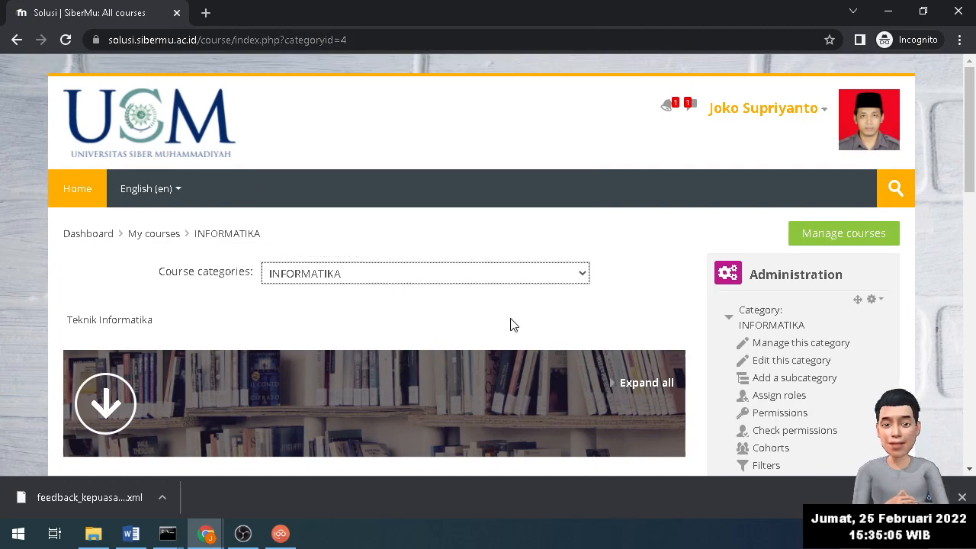
{"action": "scroll", "coordinate": [512, 325], "scroll_direction": "down", "scroll_amount": 3}
{"action": "scroll", "coordinate": [513, 325], "scroll_direction": "down", "scroll_amount": 1}
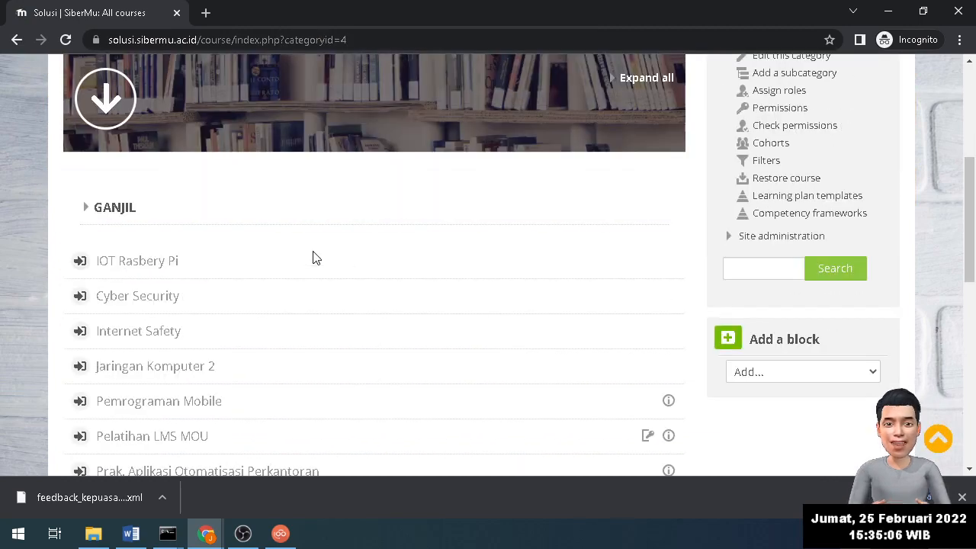
{"action": "left_click", "coordinate": [90, 210]}
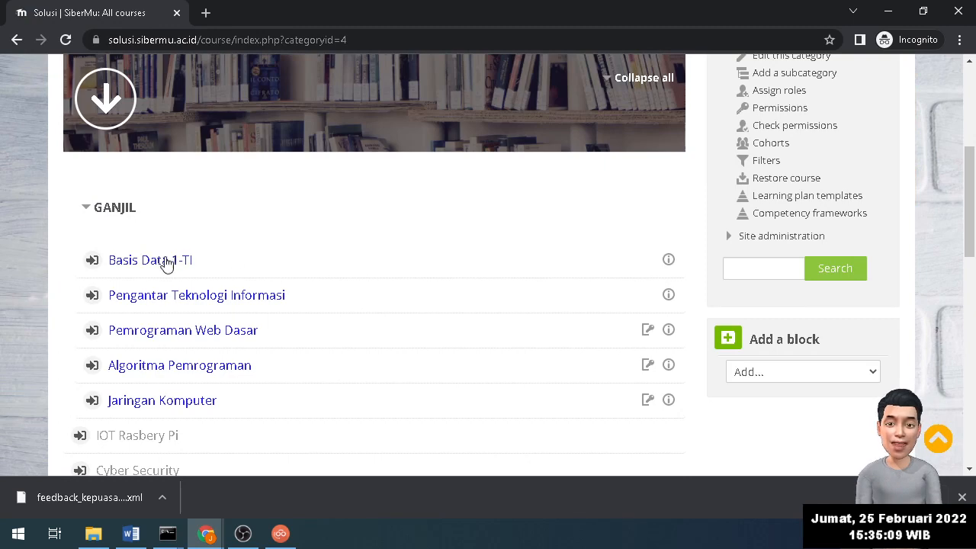
{"action": "left_click", "coordinate": [164, 260]}
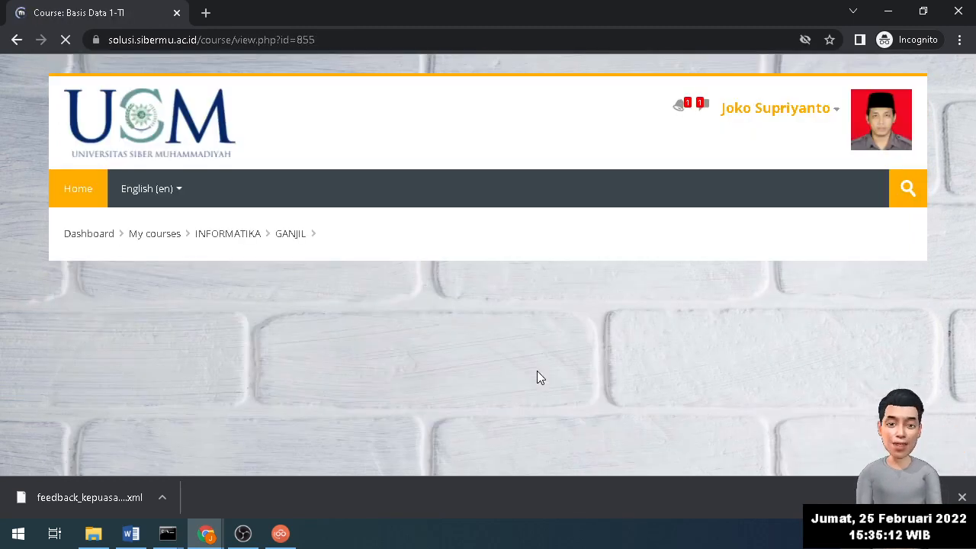
Show the Ujian Akhir Semester (UAS) topic to students and hide the UAS quiz inside it
{"action": "scroll", "coordinate": [537, 370], "scroll_direction": "down", "scroll_amount": 10}
{"action": "scroll", "coordinate": [537, 373], "scroll_direction": "down", "scroll_amount": 10}
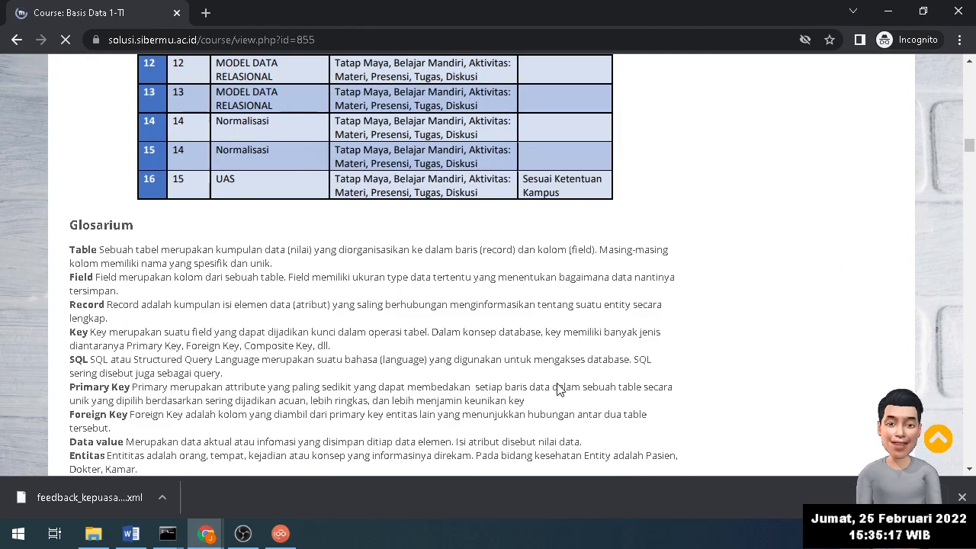
{"action": "scroll", "coordinate": [467, 358], "scroll_direction": "down", "scroll_amount": 10}
{"action": "scroll", "coordinate": [467, 360], "scroll_direction": "down", "scroll_amount": 10}
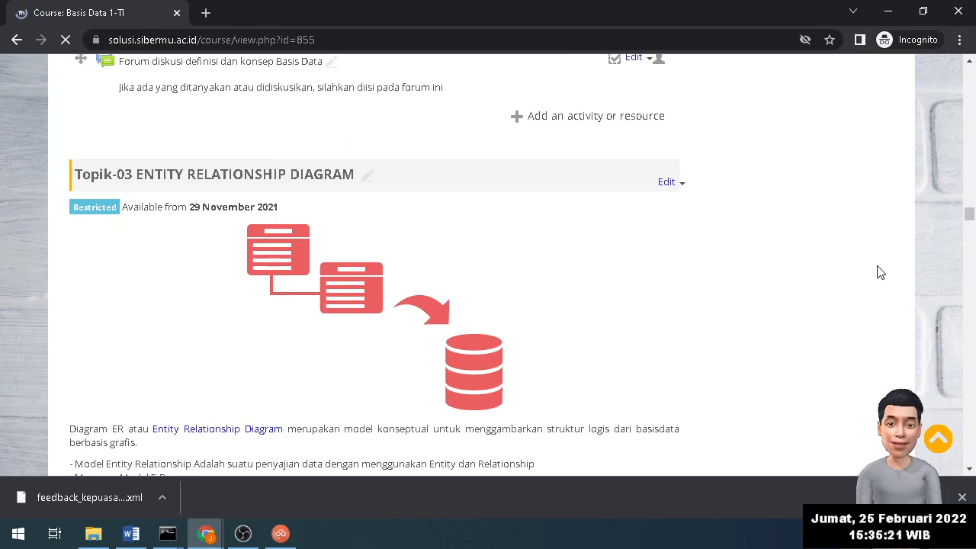
{"action": "scroll", "coordinate": [878, 272], "scroll_direction": "down", "scroll_amount": 8}
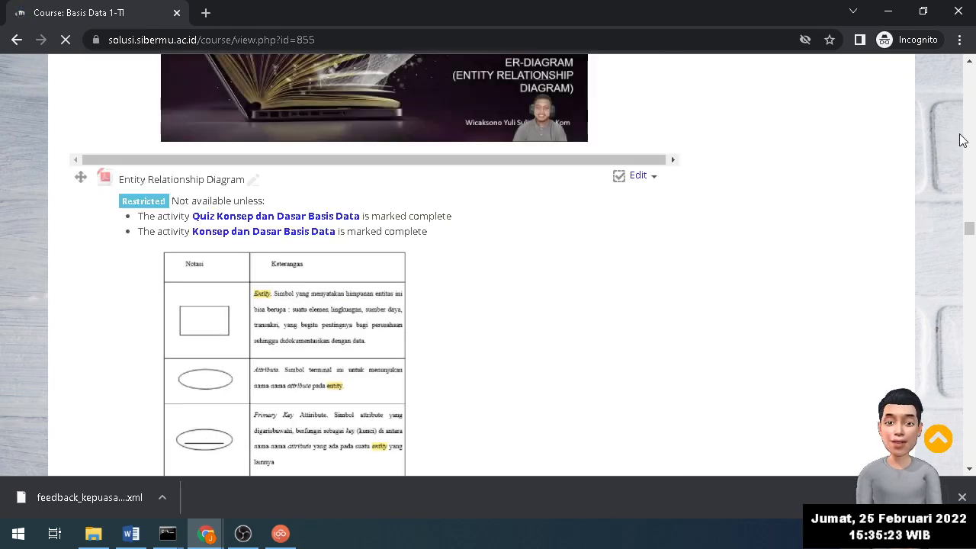
{"action": "left_click_drag", "start_coordinate": [961, 145], "coordinate": [962, 488]}
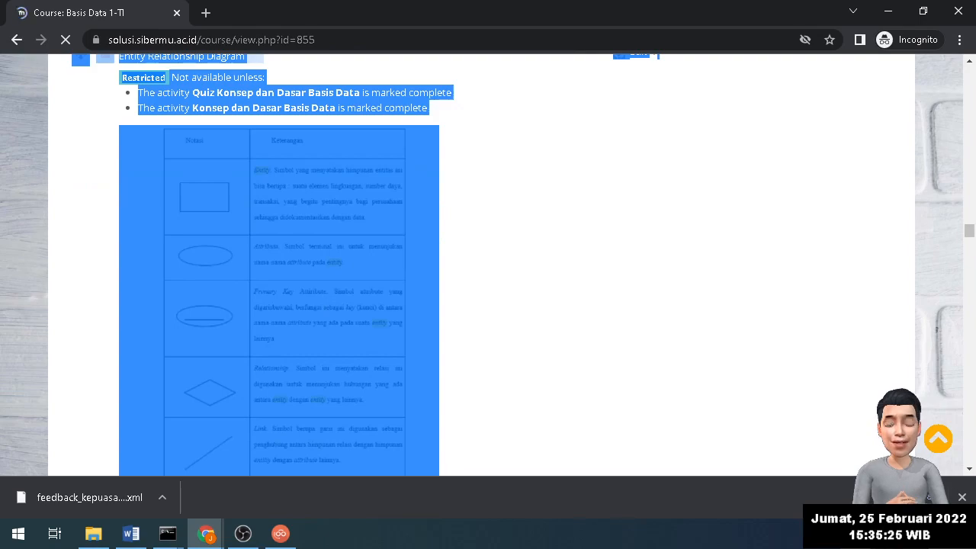
{"action": "left_click", "coordinate": [649, 373]}
{"action": "scroll", "coordinate": [649, 373], "scroll_direction": "down", "scroll_amount": 15}
{"action": "scroll", "coordinate": [652, 368], "scroll_direction": "down", "scroll_amount": 10}
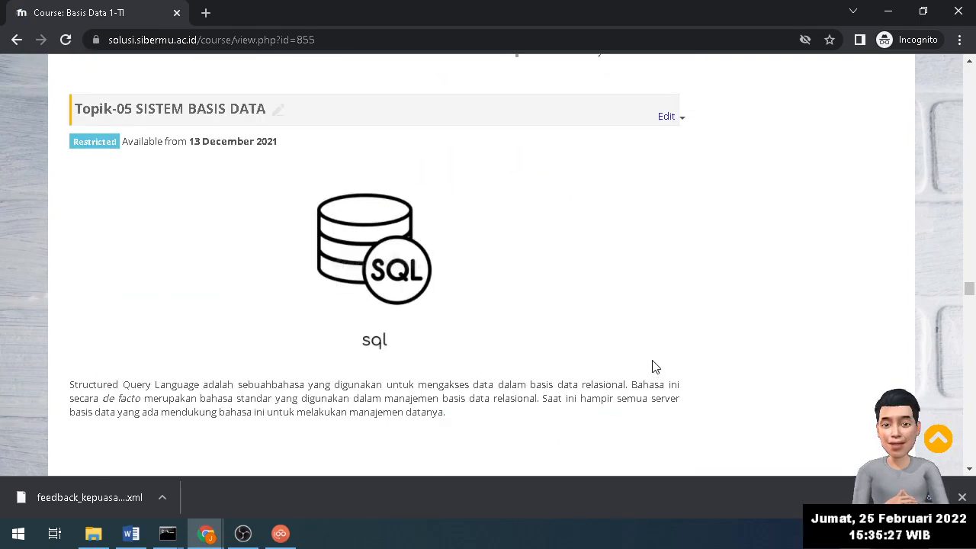
{"action": "scroll", "coordinate": [655, 366], "scroll_direction": "down", "scroll_amount": 15}
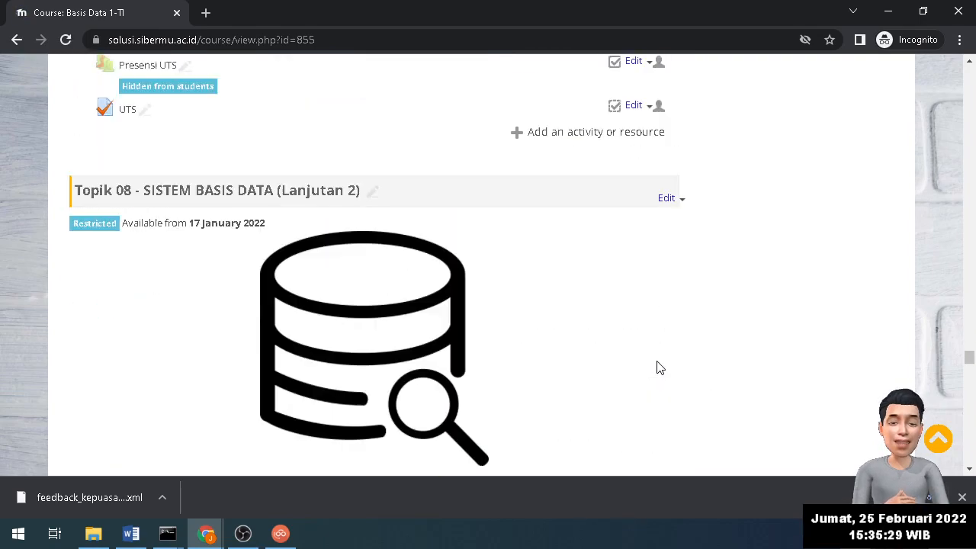
{"action": "scroll", "coordinate": [662, 369], "scroll_direction": "down", "scroll_amount": 15}
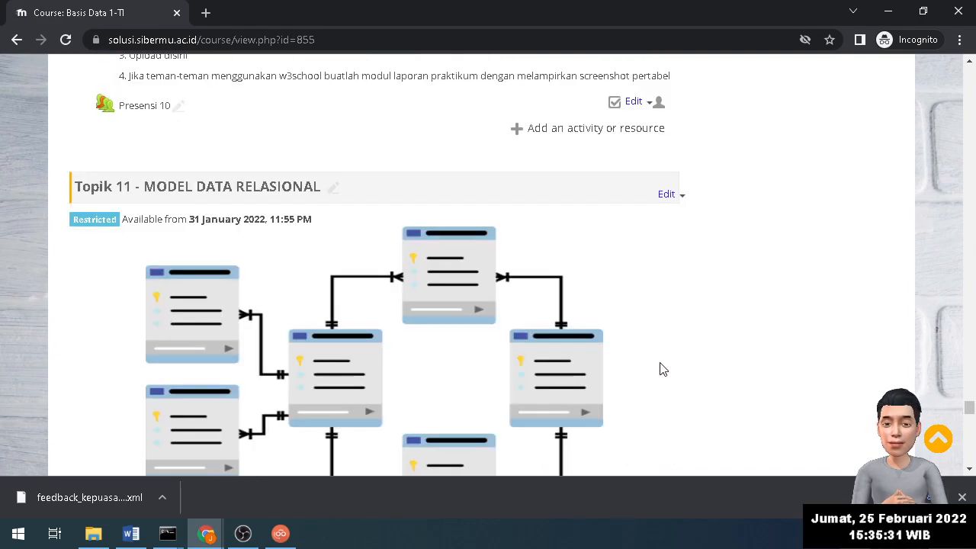
{"action": "scroll", "coordinate": [661, 370], "scroll_direction": "down", "scroll_amount": 12}
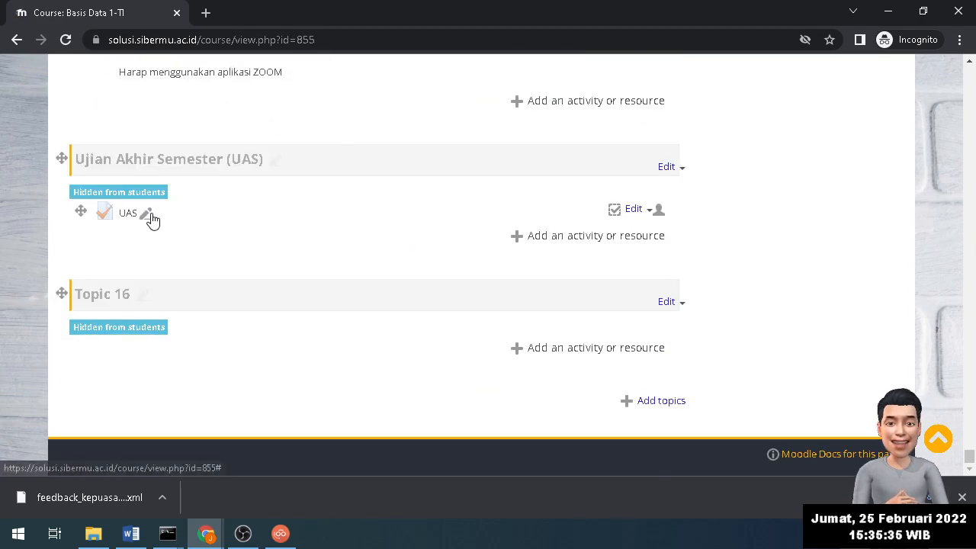
{"action": "left_click", "coordinate": [639, 213]}
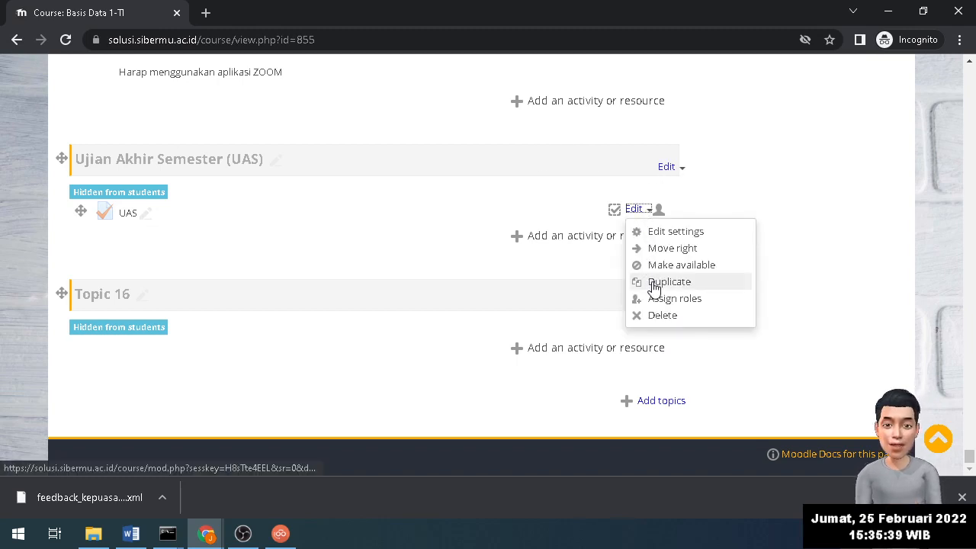
{"action": "left_click", "coordinate": [673, 171]}
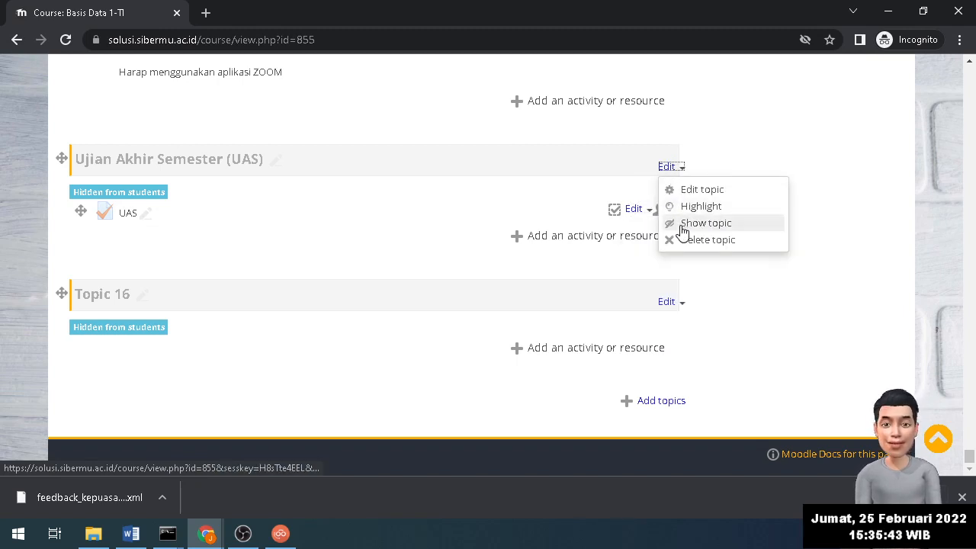
{"action": "left_click", "coordinate": [682, 228]}
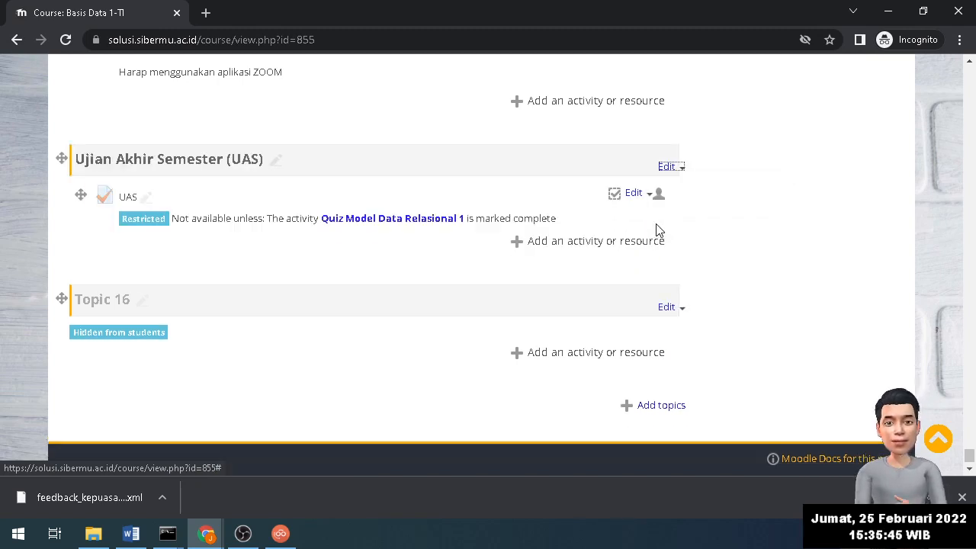
{"action": "left_click", "coordinate": [638, 193]}
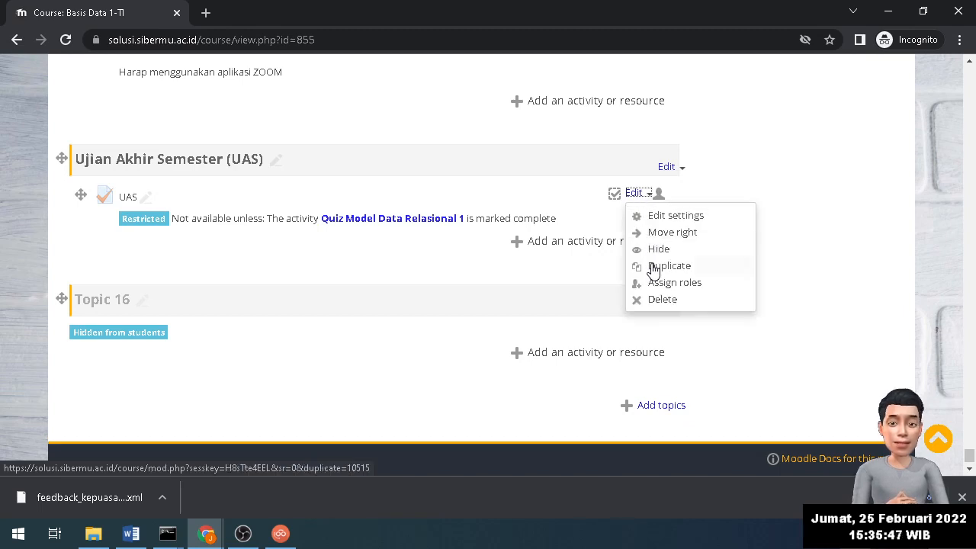
{"action": "left_click", "coordinate": [649, 251]}
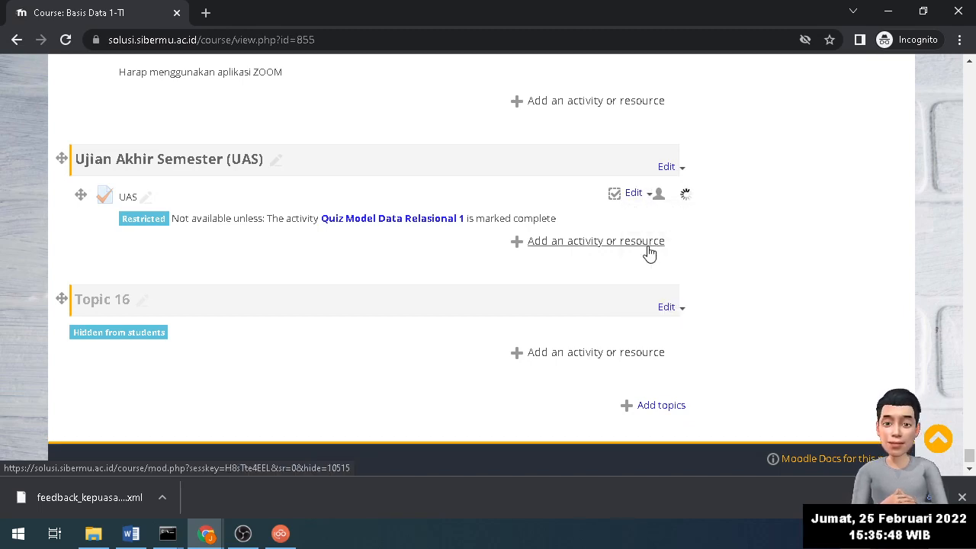
{"action": "left_click", "coordinate": [635, 193]}
{"action": "left_click", "coordinate": [645, 216]}
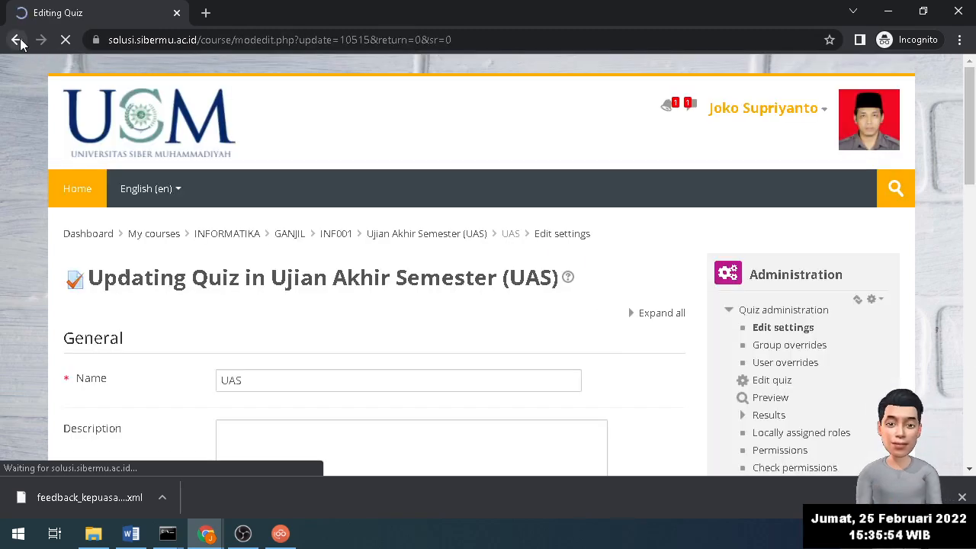
{"action": "left_click", "coordinate": [16, 40]}
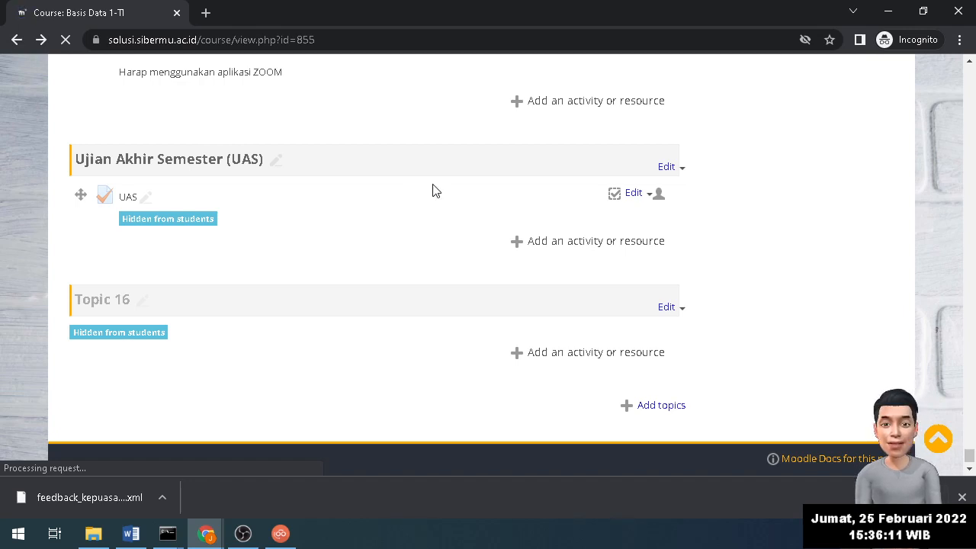
Start a new Feedback activity in the Ujian Akhir Semester (UAS) topic and name it "Survey kepuasan mahasiswa"
{"action": "left_click", "coordinate": [583, 255]}
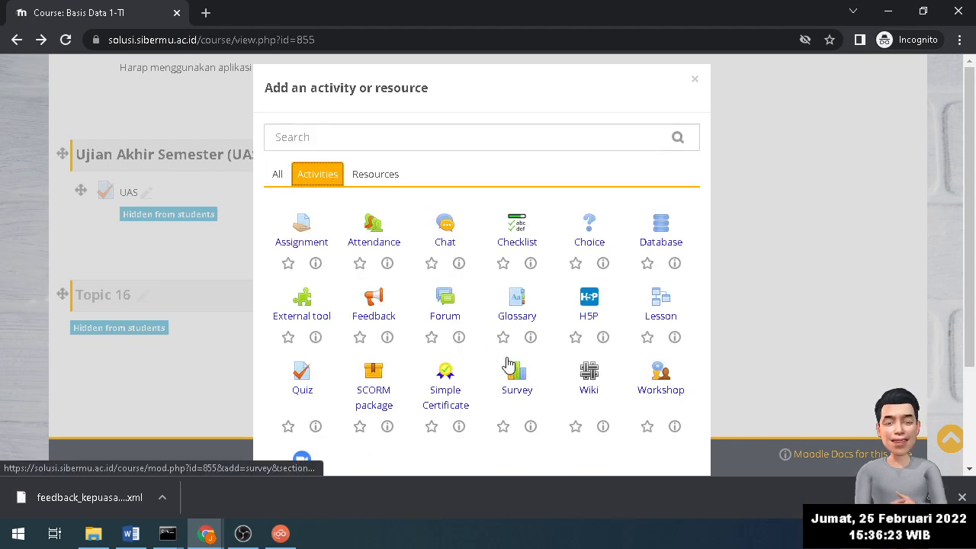
{"action": "left_click", "coordinate": [380, 303]}
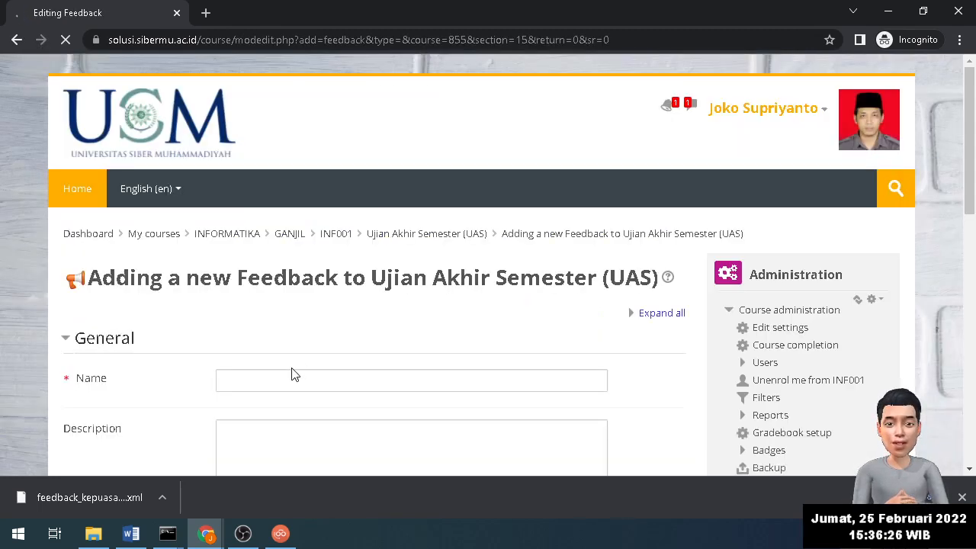
{"action": "left_click", "coordinate": [275, 384]}
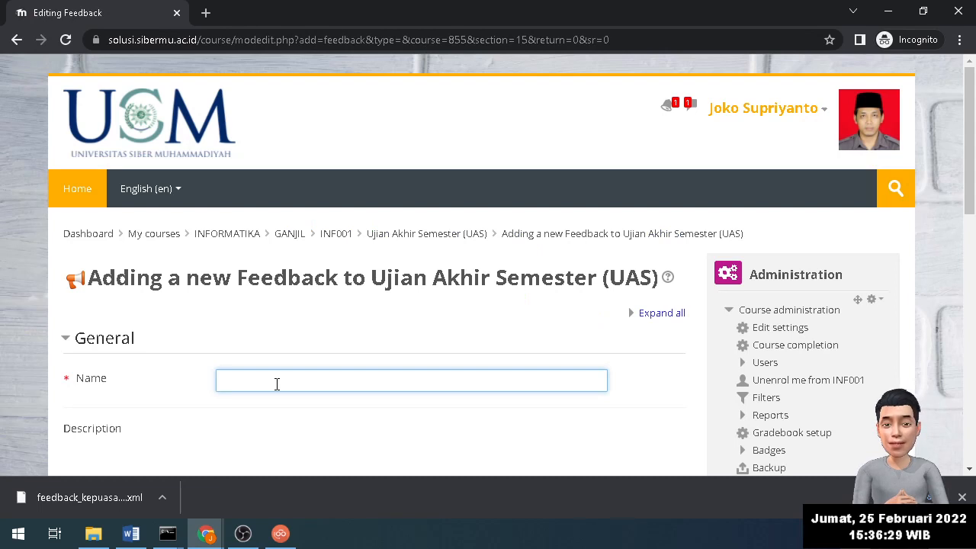
{"action": "type", "text": "Sur"}
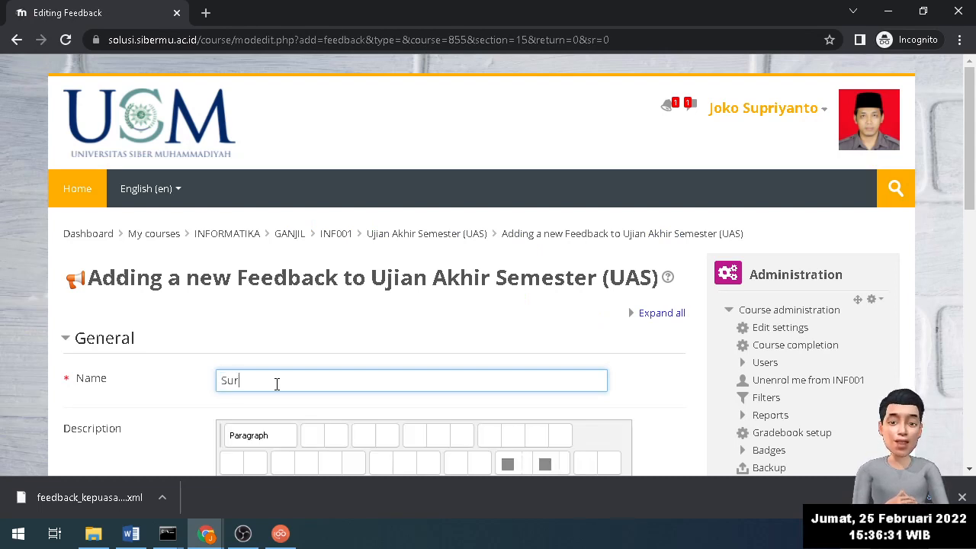
{"action": "type", "text": "vey k"}
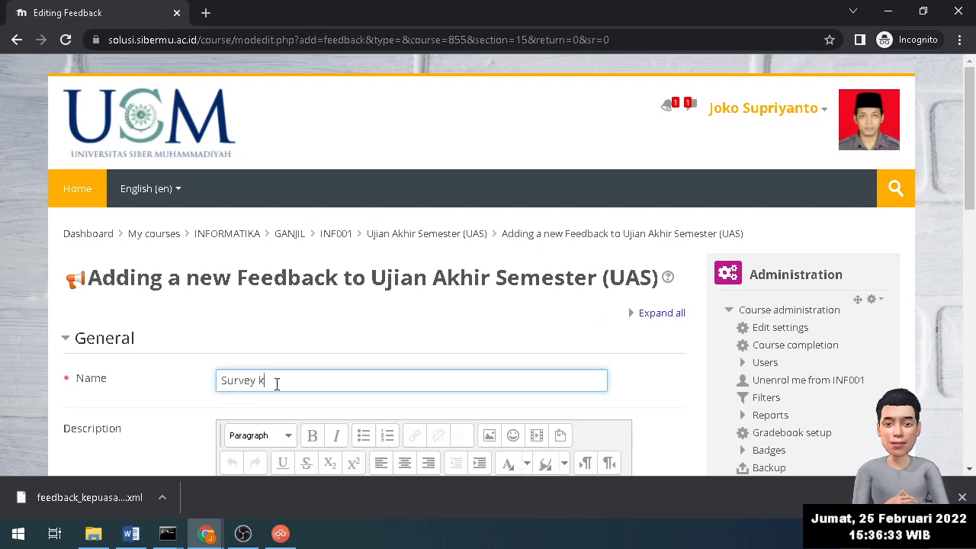
{"action": "type", "text": "epuasa"}
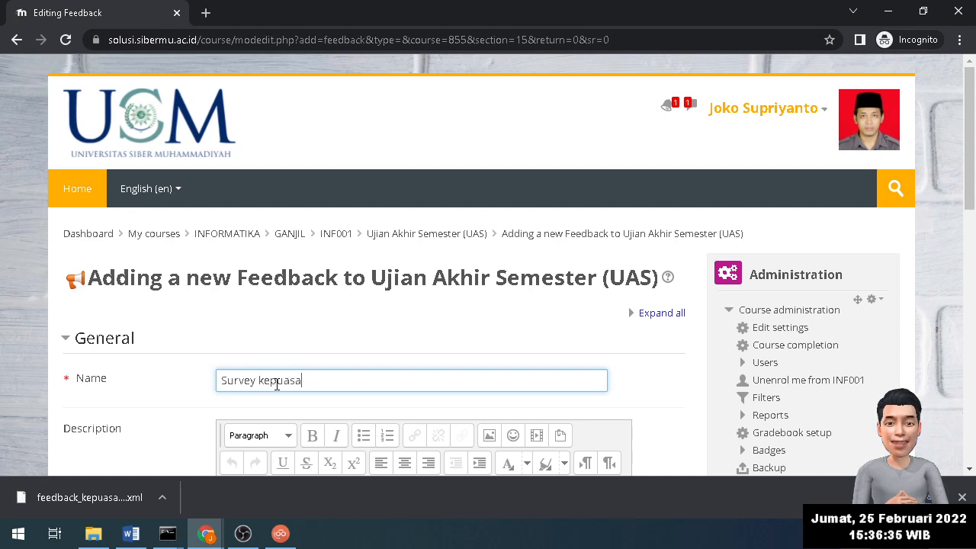
{"action": "type", "text": "n ma"}
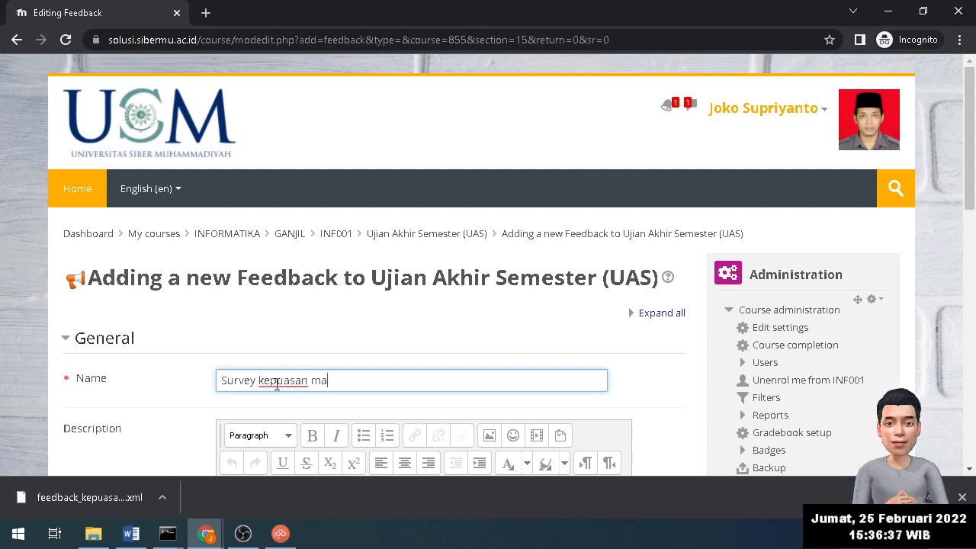
{"action": "type", "text": "hasiswa"}
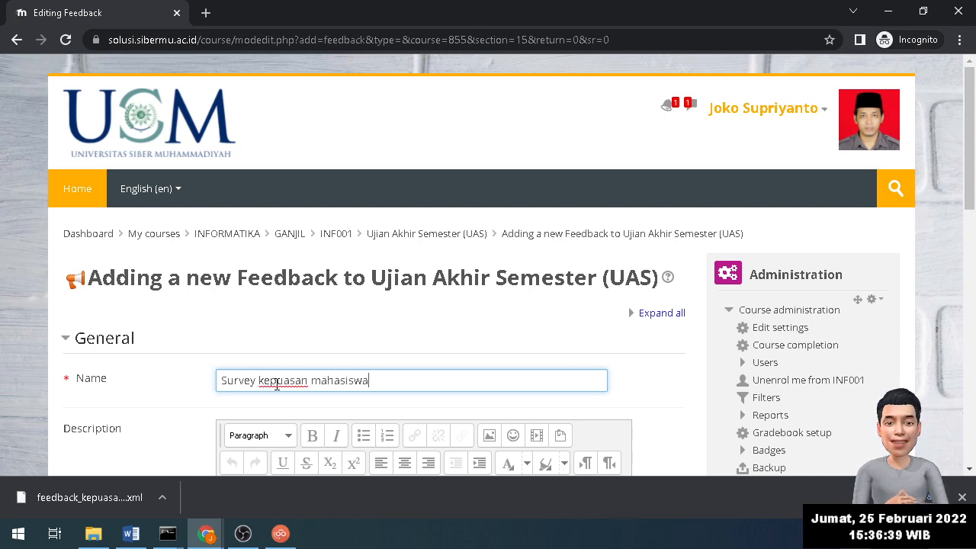
{"action": "scroll", "coordinate": [267, 355], "scroll_direction": "down", "scroll_amount": 3}
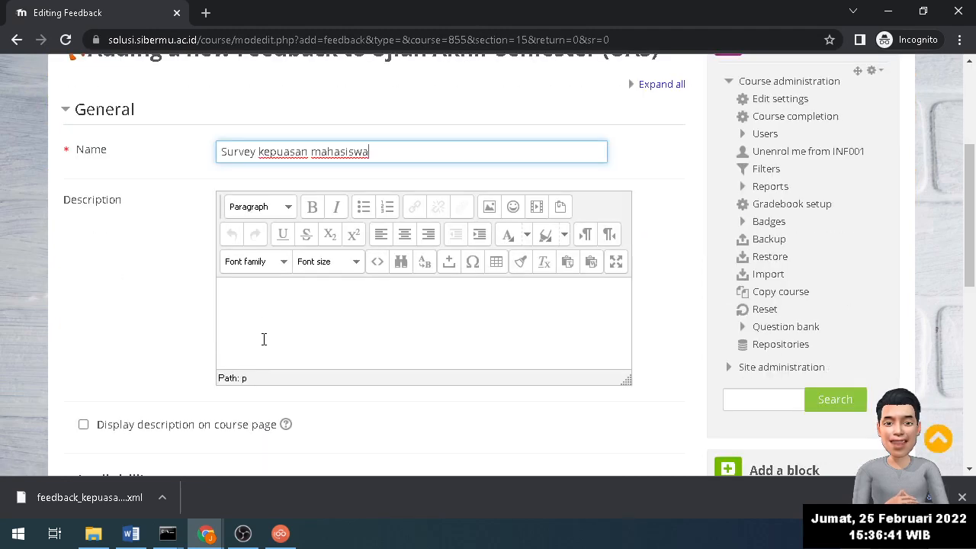
Enable showing the description on the course page and enter "Silahkan di isi survey dulu sebelum mengerjakan UAS, isi surver" as the description
{"action": "left_click", "coordinate": [254, 297]}
{"action": "left_click", "coordinate": [83, 424]}
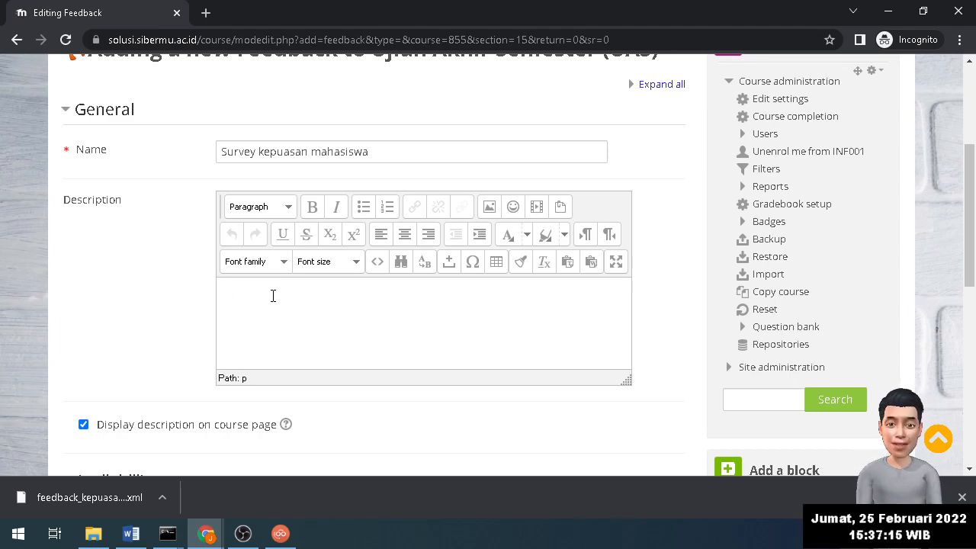
{"action": "scroll", "coordinate": [273, 295], "scroll_direction": "down", "scroll_amount": 3}
{"action": "scroll", "coordinate": [273, 297], "scroll_direction": "up", "scroll_amount": 1}
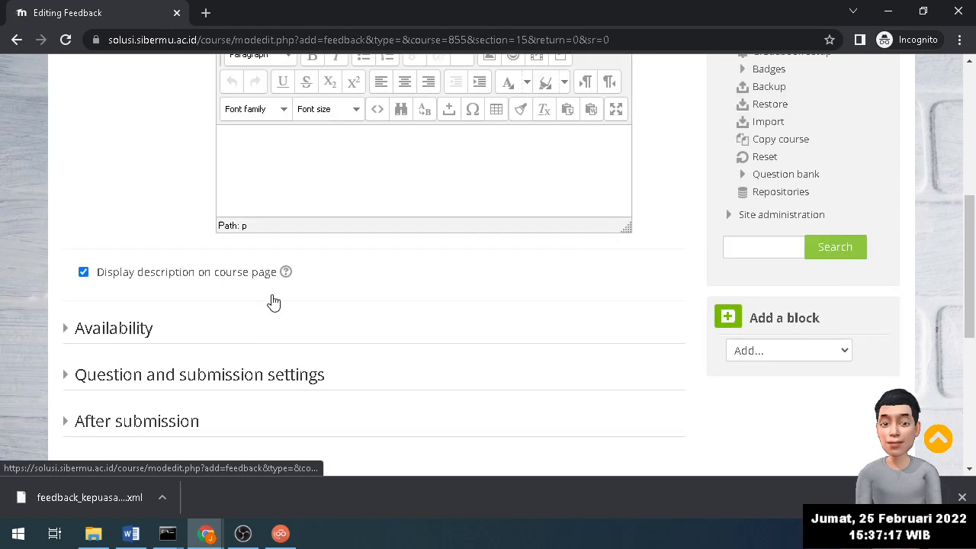
{"action": "type", "text": "Si"}
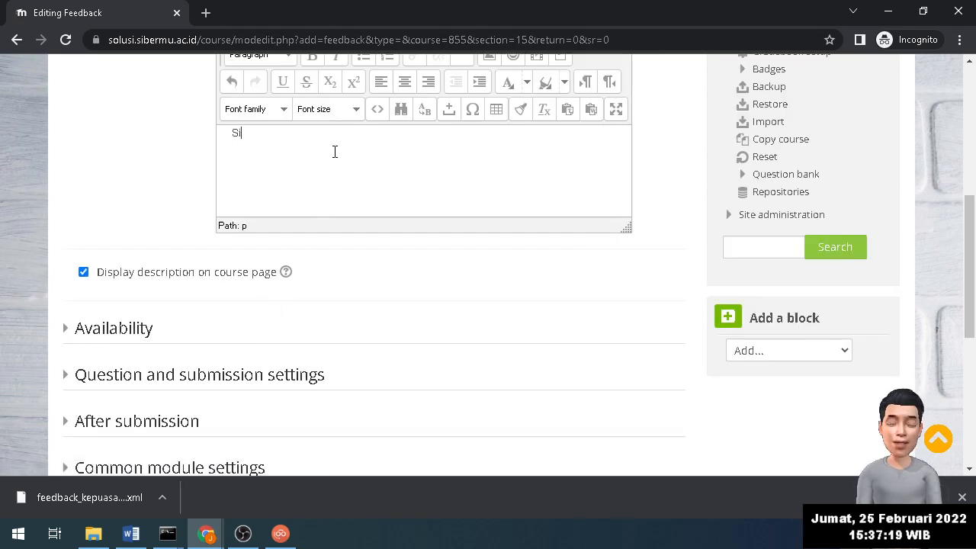
{"action": "type", "text": "lahkan"}
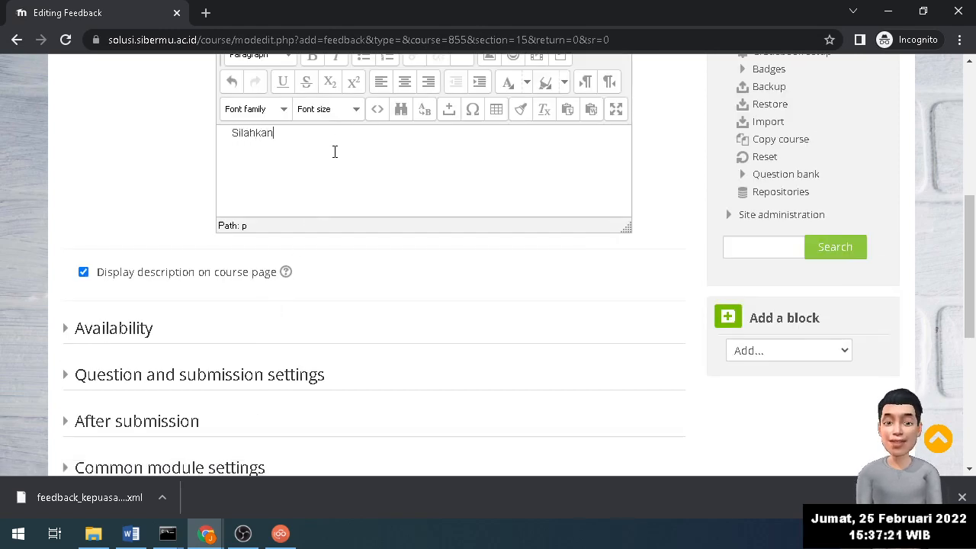
{"action": "type", "text": " di isi"}
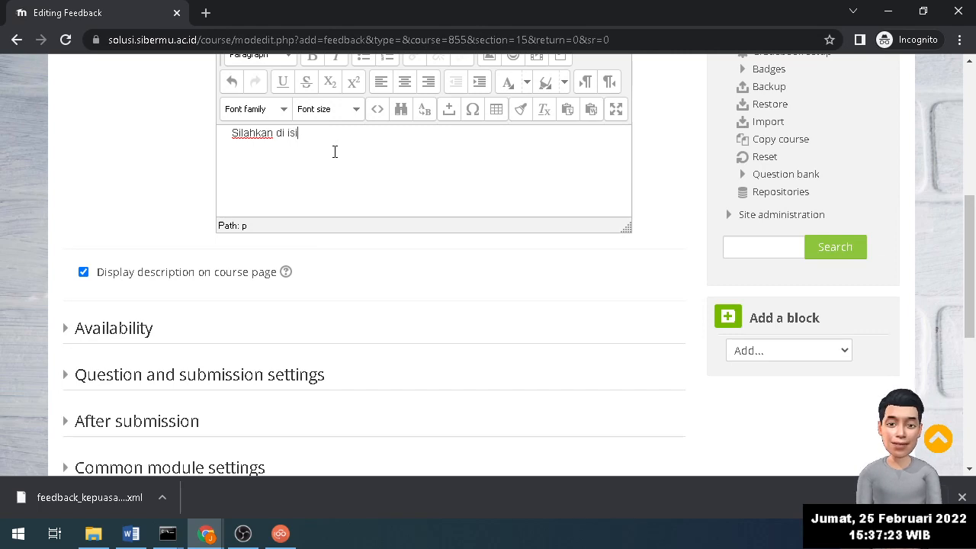
{"action": "type", "text": "r"}
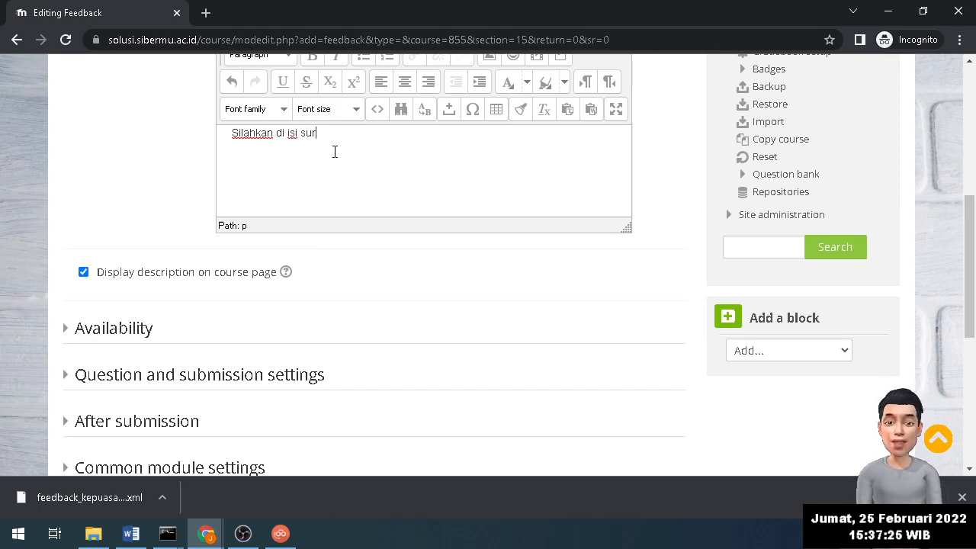
{"action": "type", "text": "vey d"}
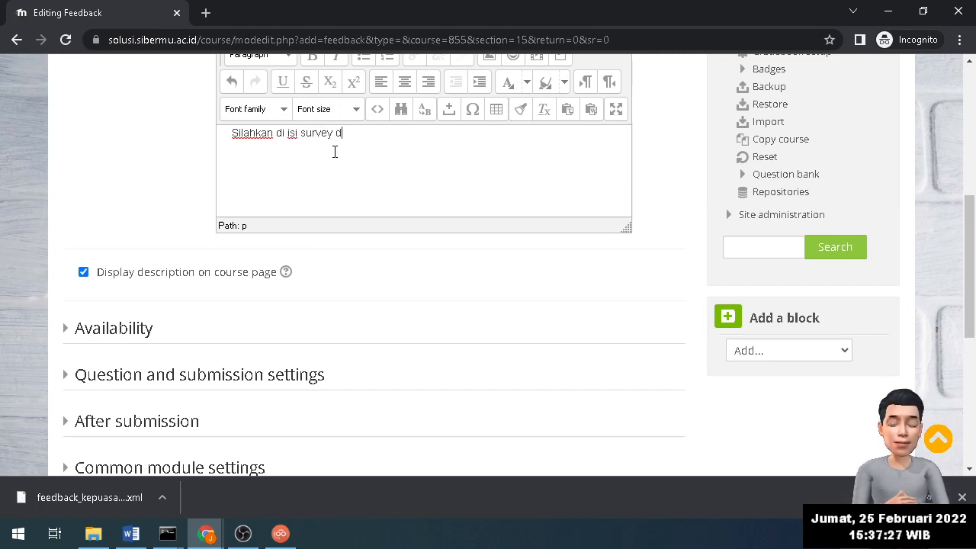
{"action": "type", "text": "ulu sen"}
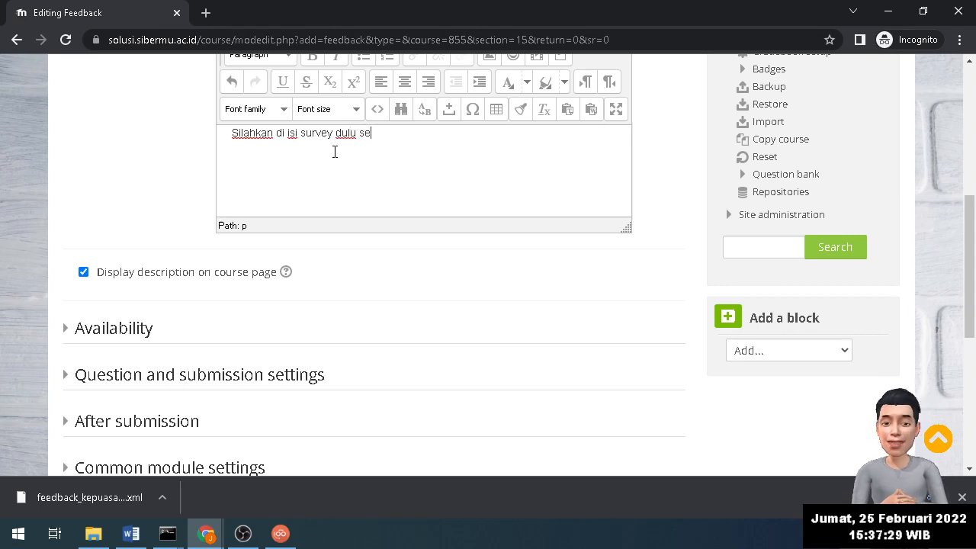
{"action": "key", "text": "BackSpace"}
{"action": "type", "text": "belu"}
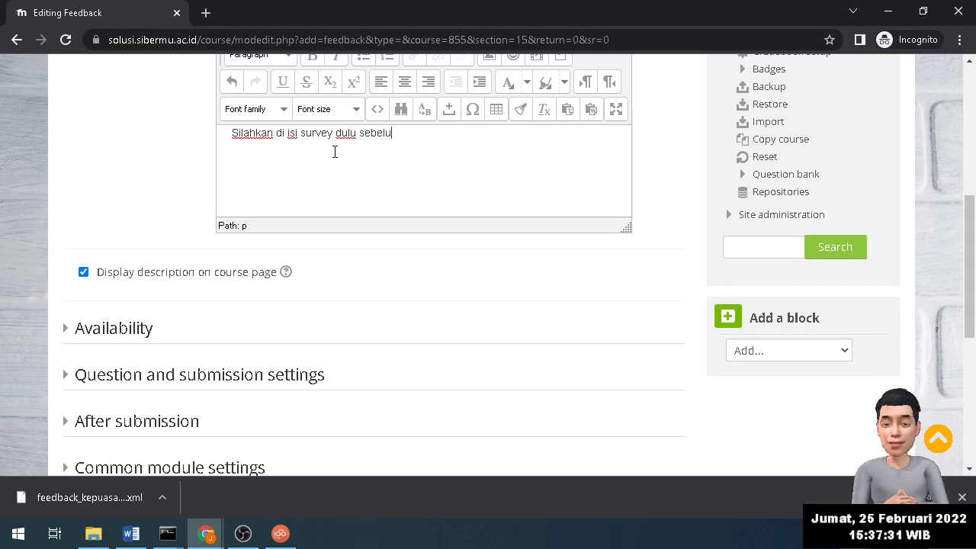
{"action": "type", "text": "m men"}
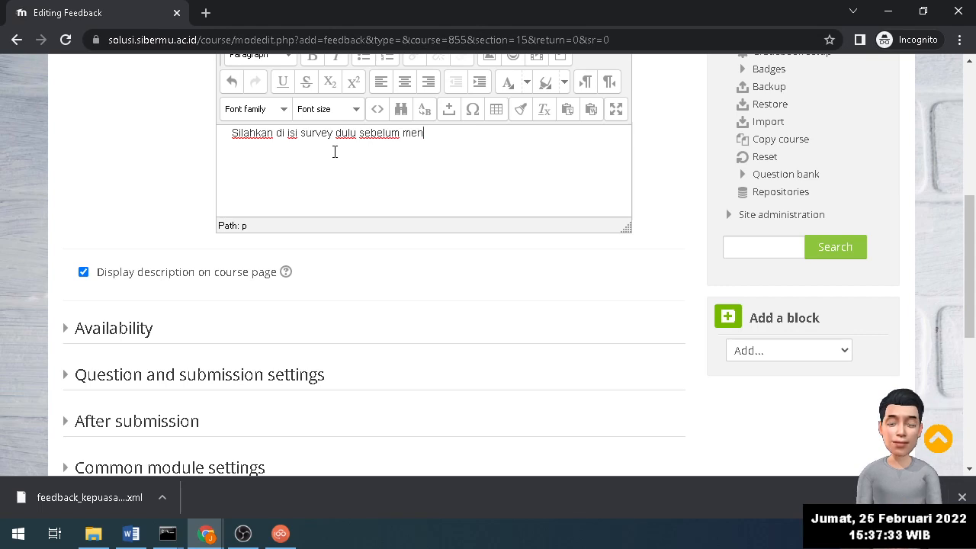
{"action": "type", "text": "gerjakan"}
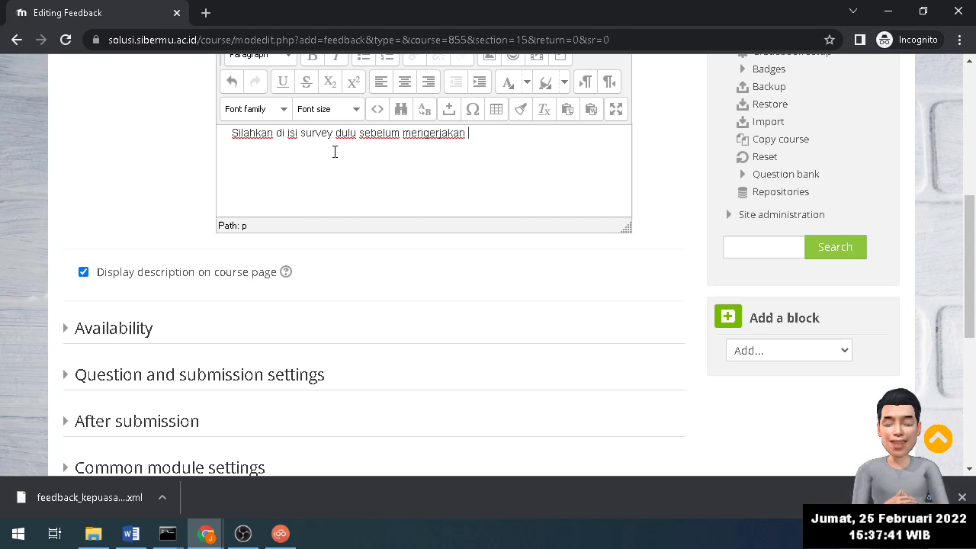
{"action": "type", "text": " UAS"}
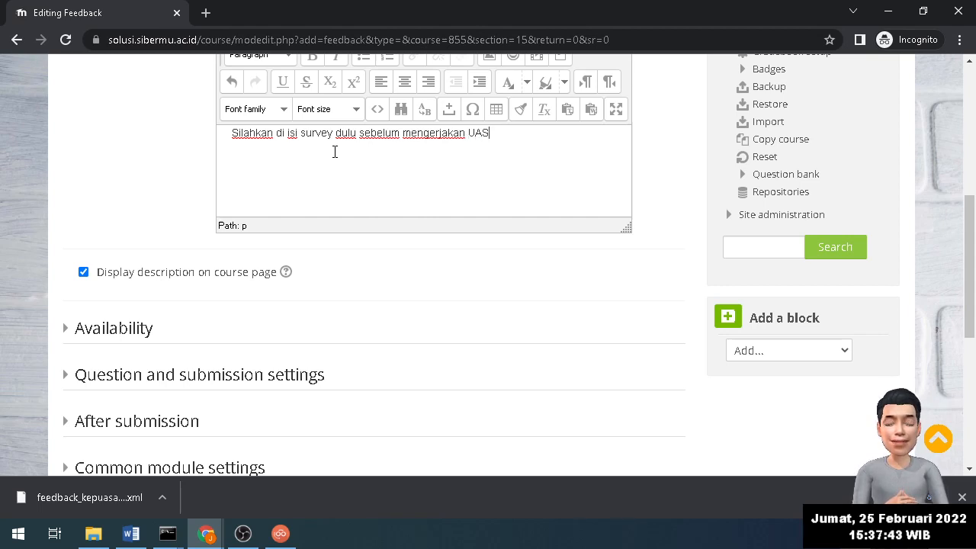
{"action": "type", "text": ":"}
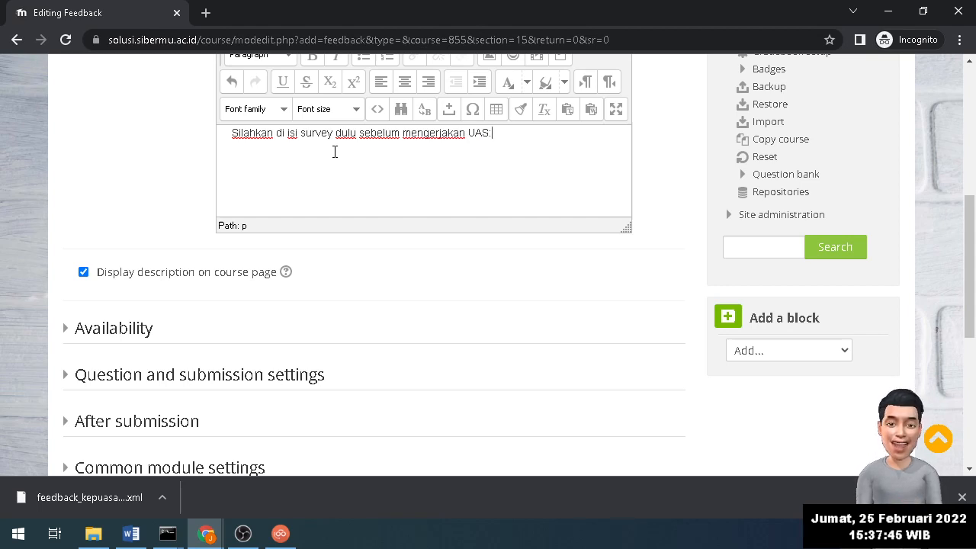
{"action": "key", "text": "BackSpace"}
{"action": "type", "text": ", "}
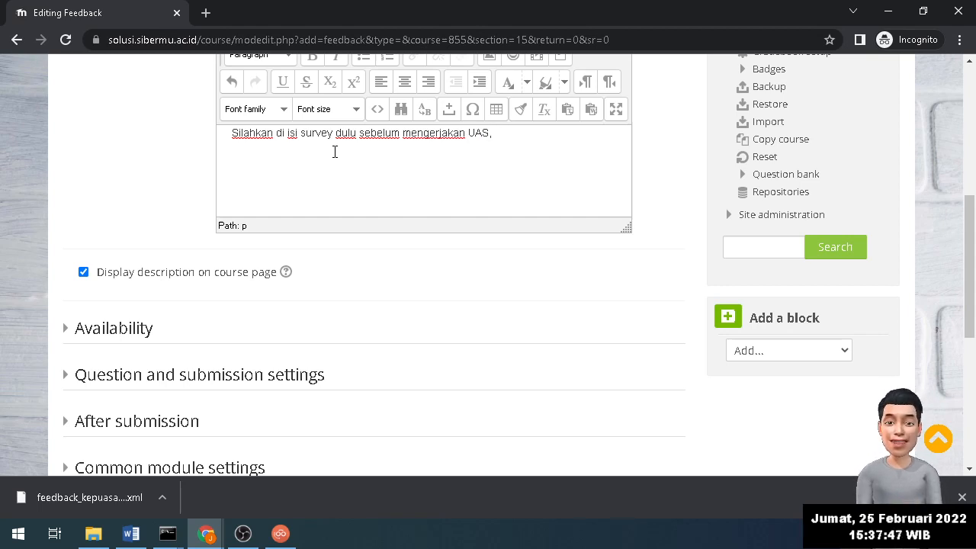
{"action": "type", "text": "isi su"}
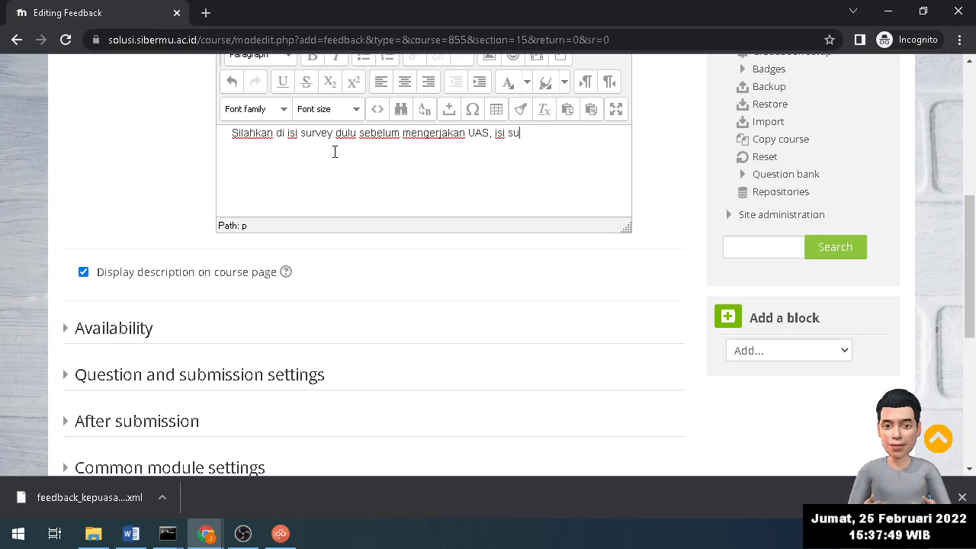
{"action": "type", "text": "rver"}
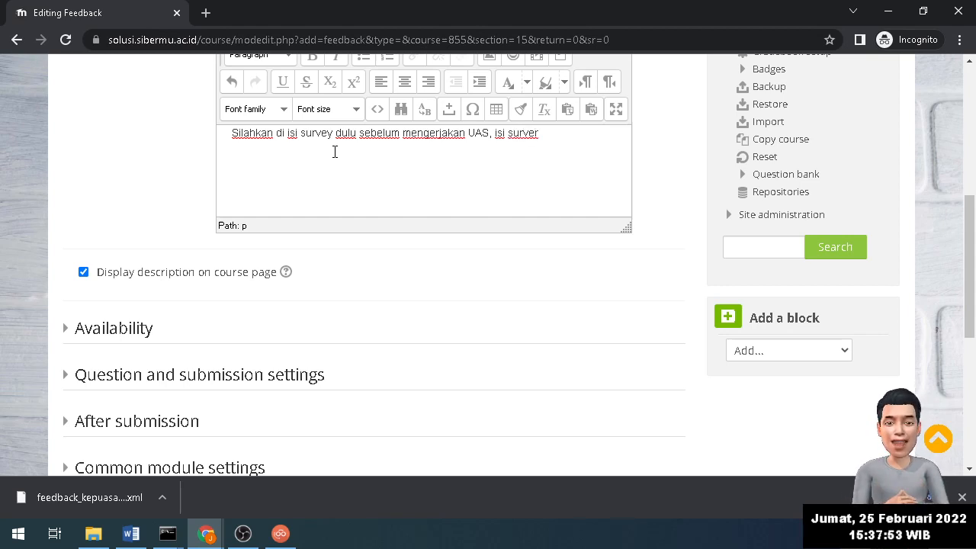
Add two more lines below the description's opening sentence: "11 Multiplechoice" and "1 Saran-saran"
{"action": "key", "text": "Return"}
{"action": "type", "text": "11"}
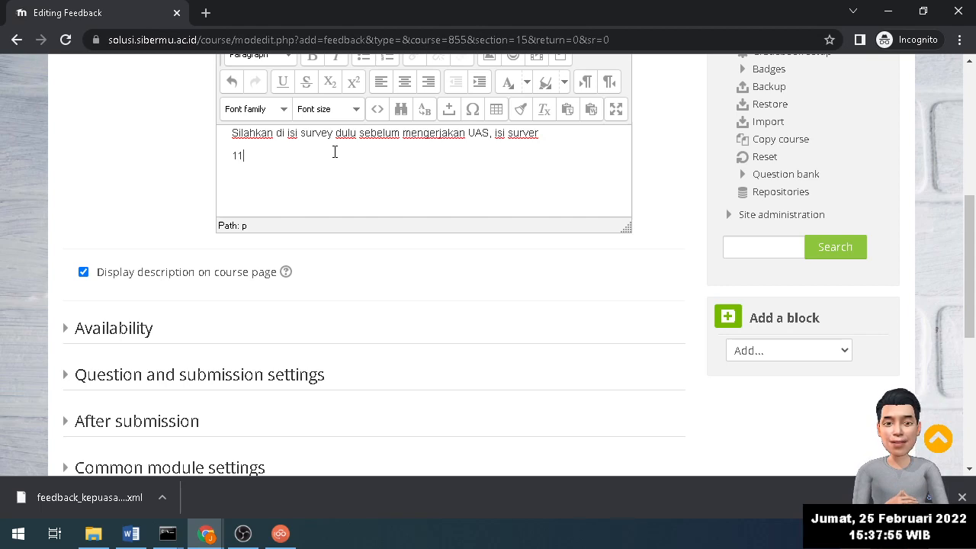
{"action": "type", "text": " M"}
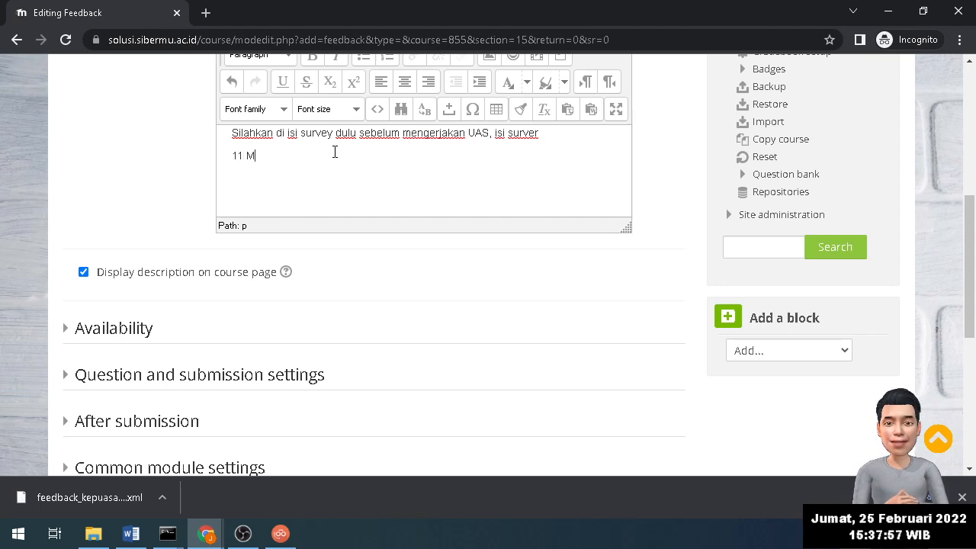
{"action": "type", "text": "ukl"}
{"action": "key", "text": "BackSpace"}
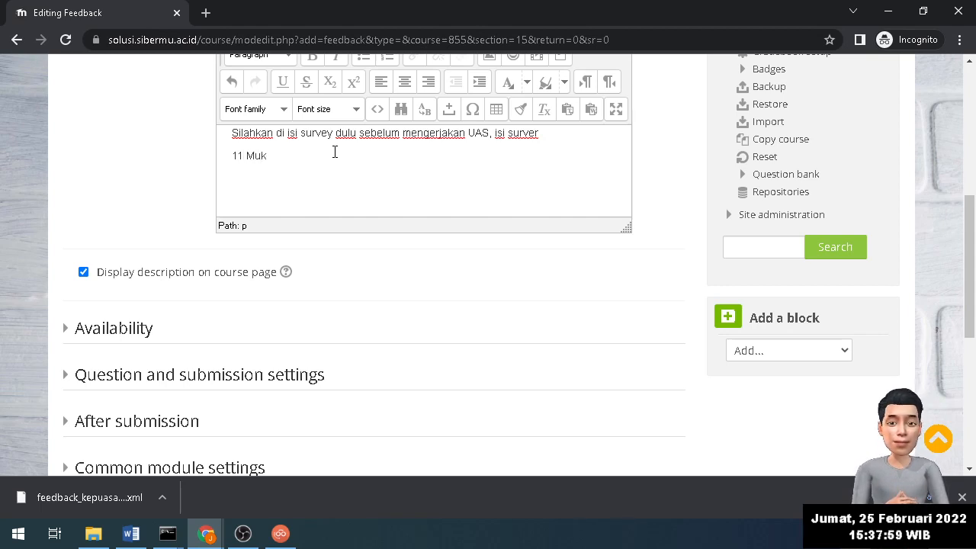
{"action": "key", "text": "BackSpace"}
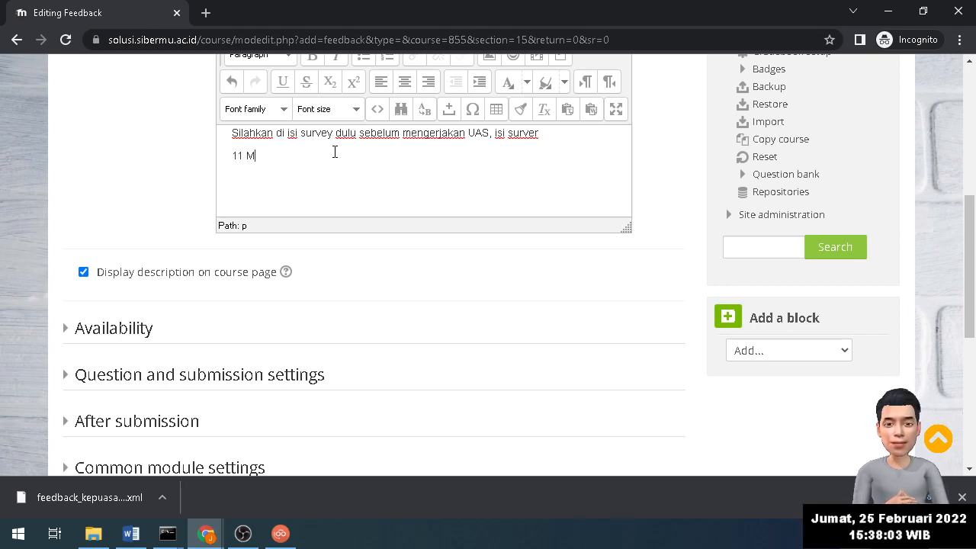
{"action": "type", "text": "ultip"}
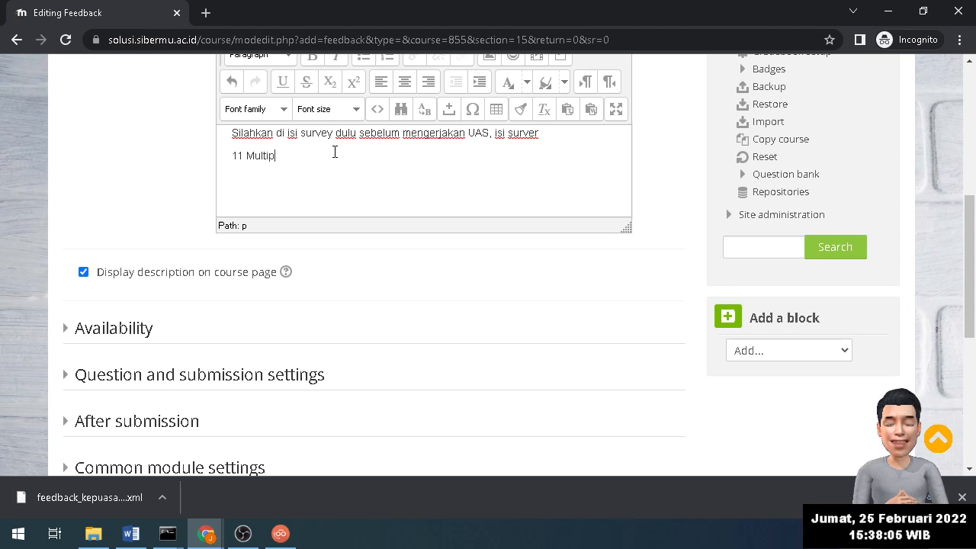
{"action": "type", "text": "le"}
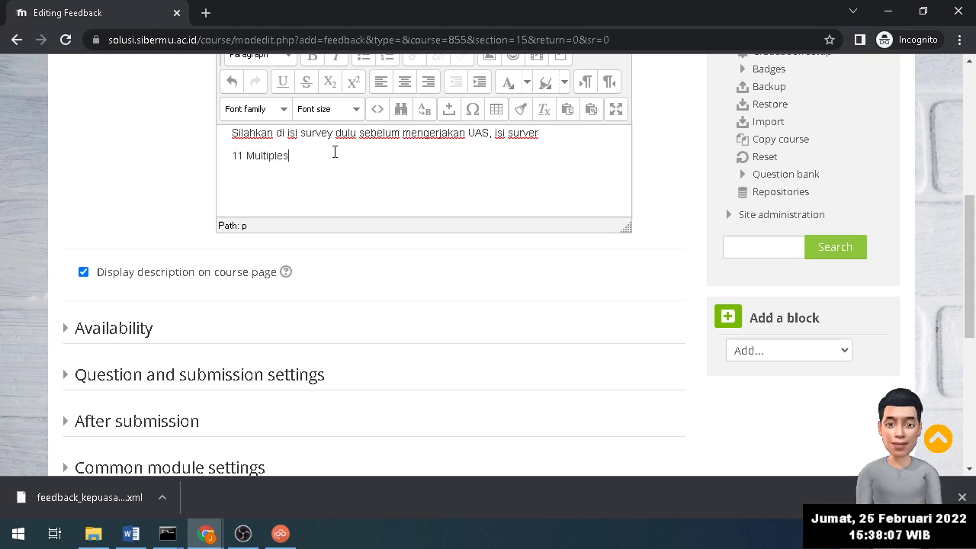
{"action": "type", "text": "ch"}
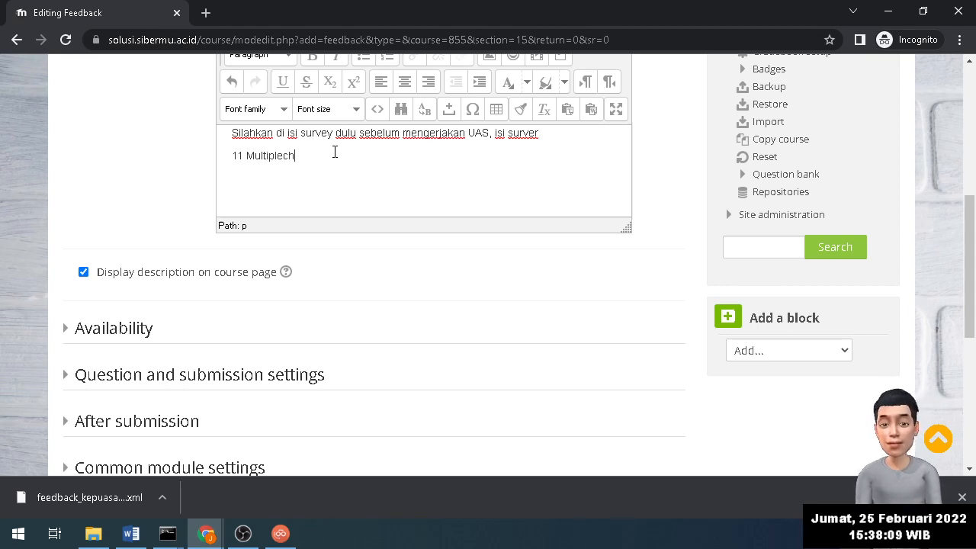
{"action": "type", "text": "oice "}
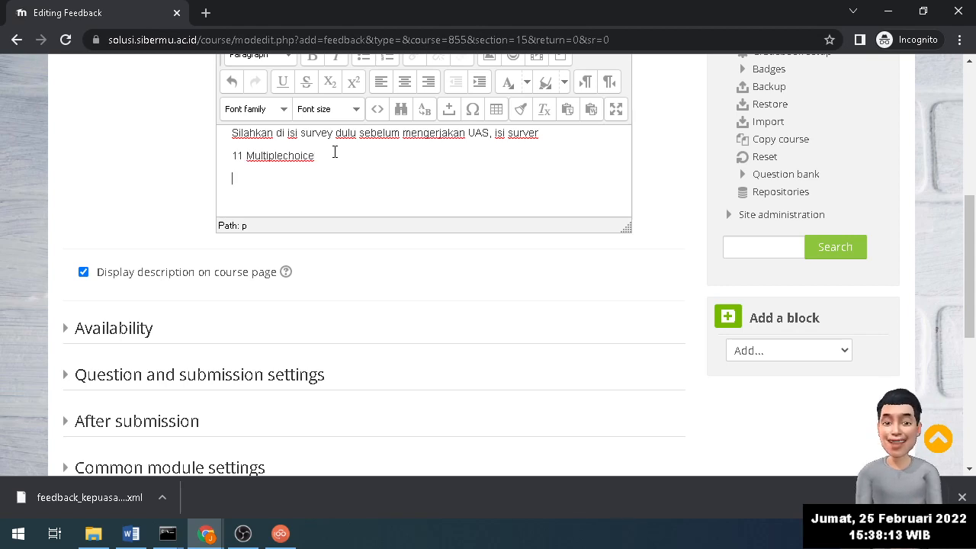
{"action": "type", "text": "1"}
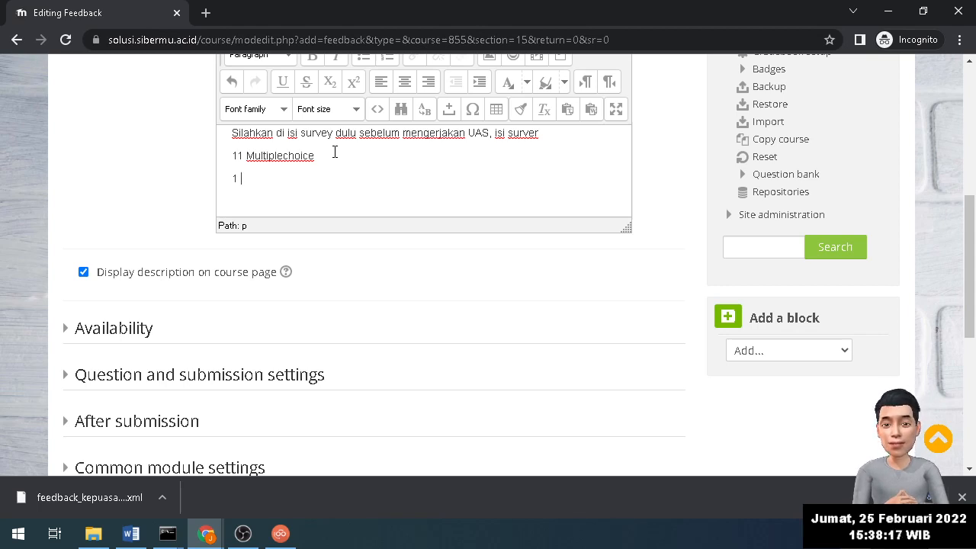
{"action": "type", "text": " Sa"}
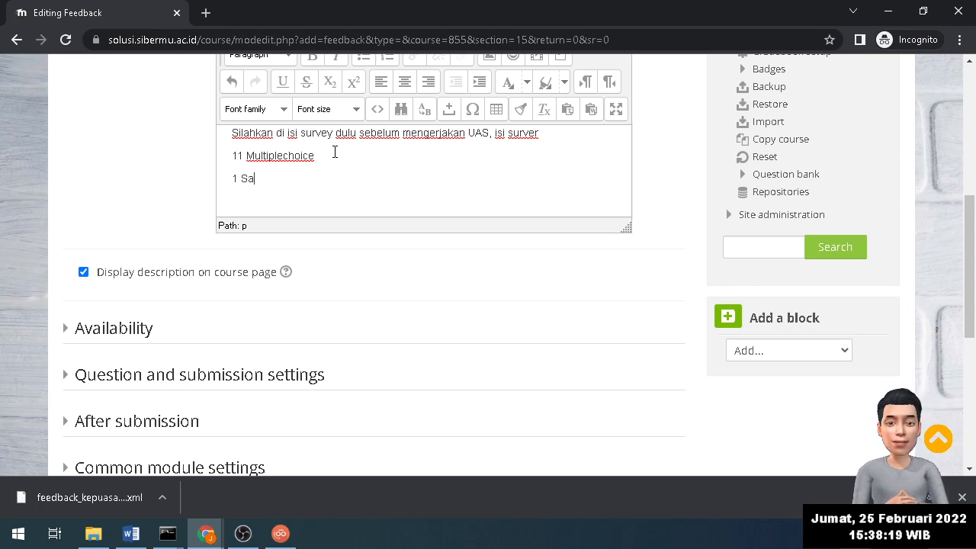
{"action": "type", "text": "ran"}
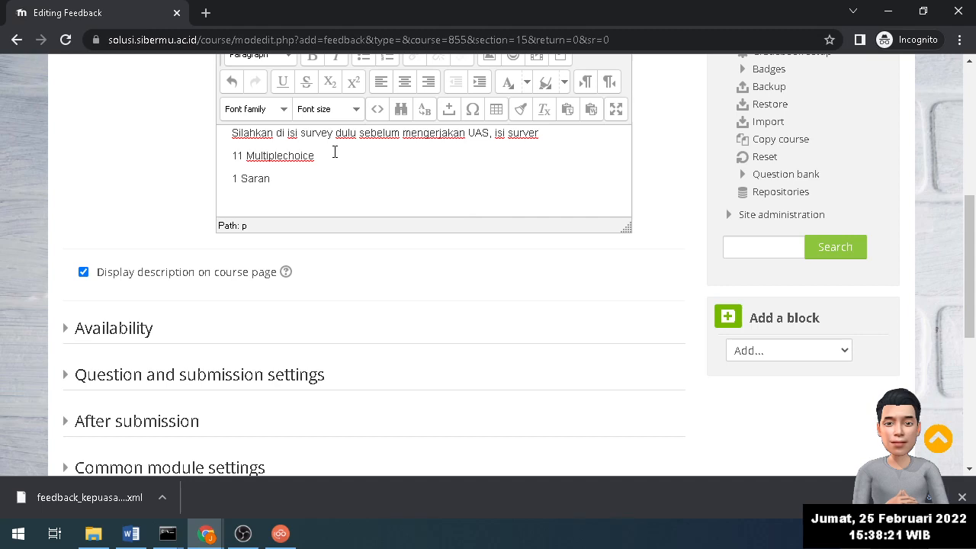
{"action": "key", "text": "BackSpace"}
{"action": "type", "text": "-"}
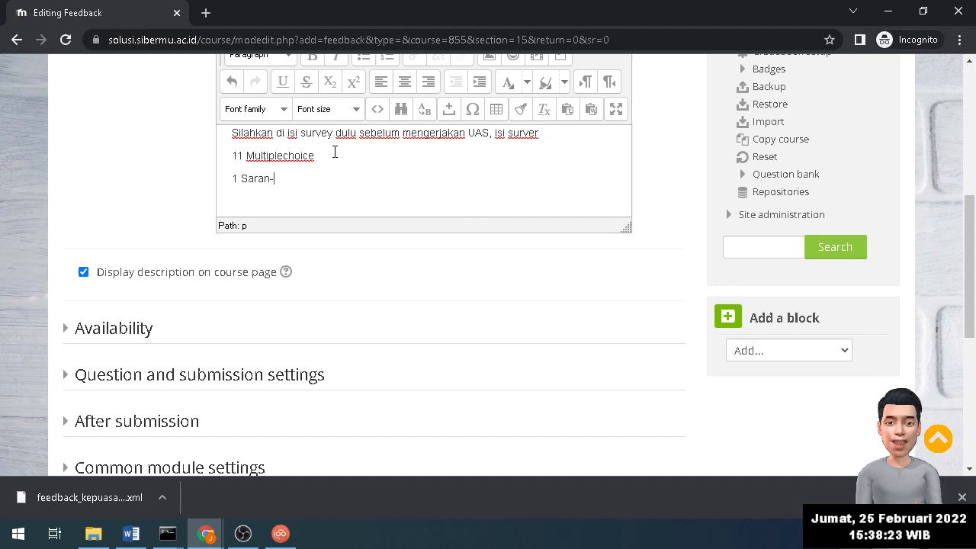
{"action": "type", "text": "saran"}
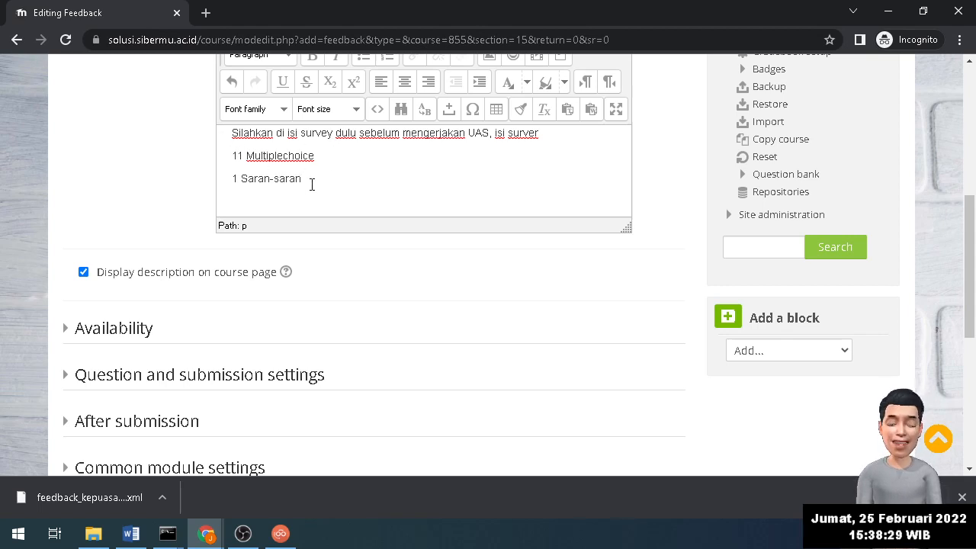
Format the "11 Multiplechoice" and "1 Saran-saran" lines of the description as a bulleted list
{"action": "left_click_drag", "start_coordinate": [311, 183], "coordinate": [227, 157]}
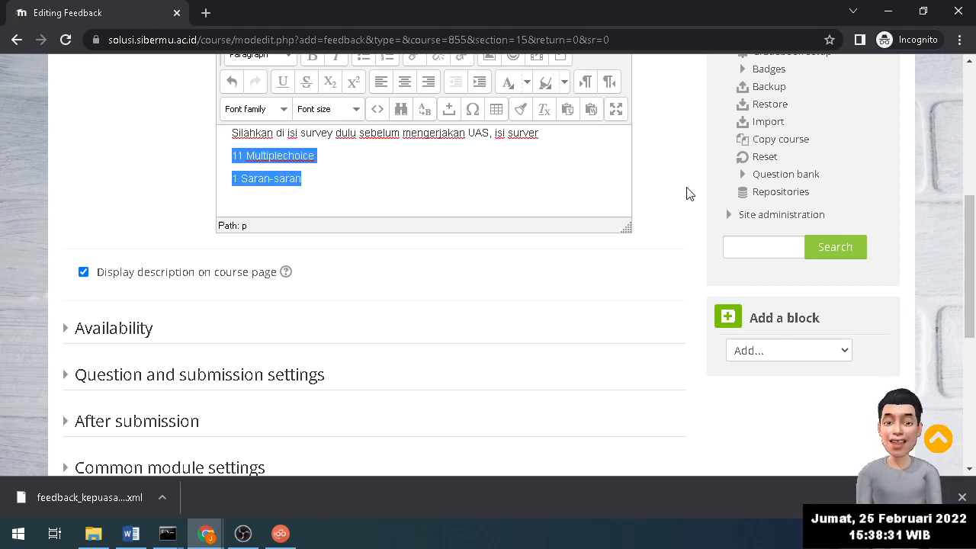
{"action": "scroll", "coordinate": [686, 193], "scroll_direction": "up", "scroll_amount": 1}
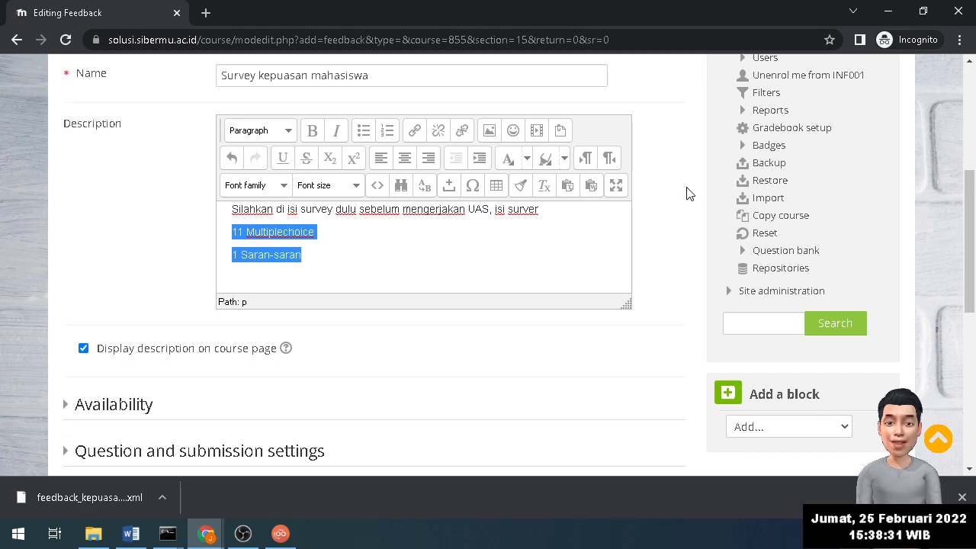
{"action": "left_click", "coordinate": [364, 132]}
{"action": "left_click", "coordinate": [321, 236]}
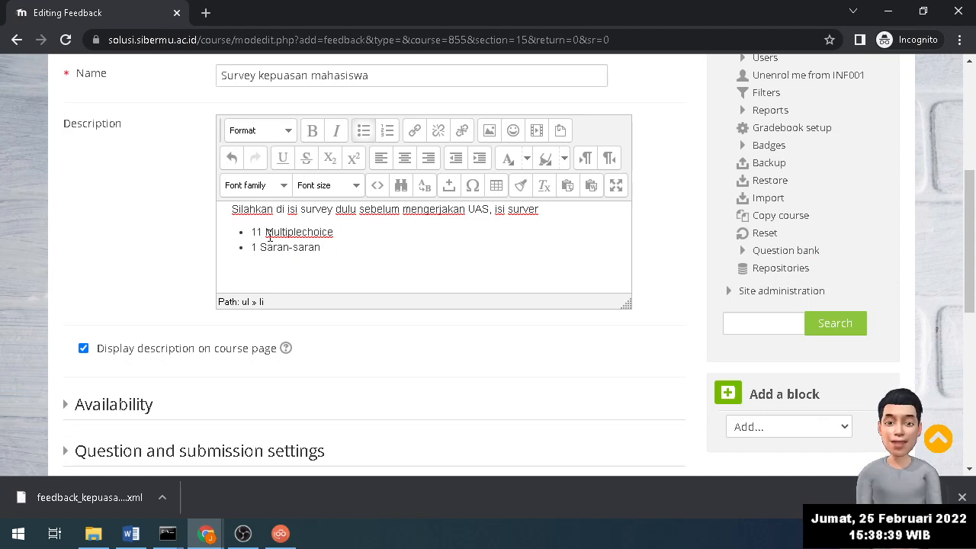
Correct the last word of the description's opening sentence to "survei"
{"action": "left_click", "coordinate": [539, 211]}
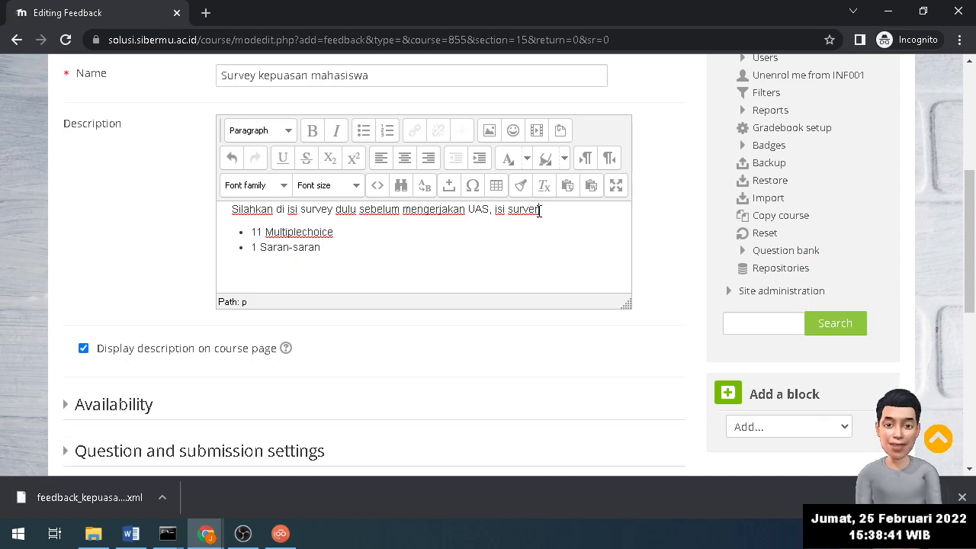
{"action": "key", "text": "BackSpace"}
{"action": "type", "text": "i"}
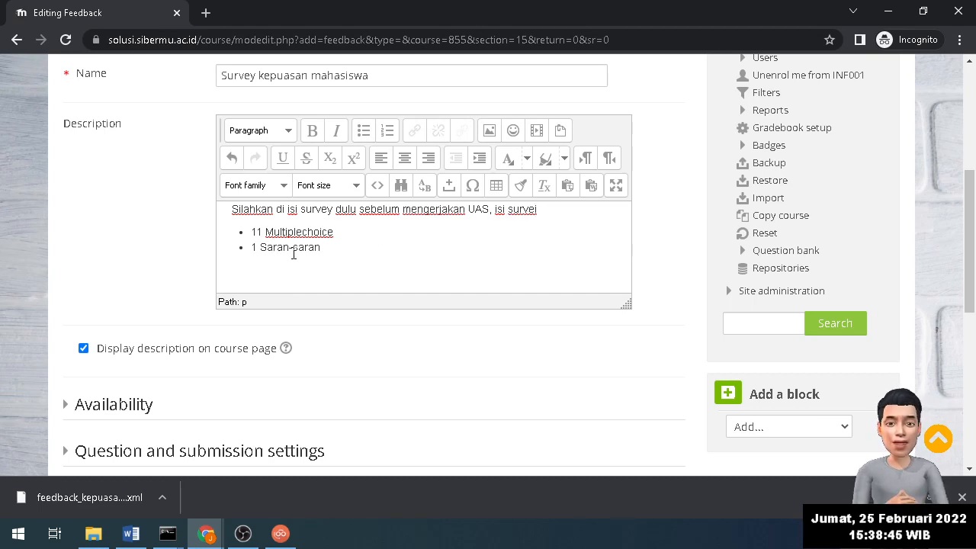
{"action": "scroll", "coordinate": [434, 308], "scroll_direction": "down", "scroll_amount": 2}
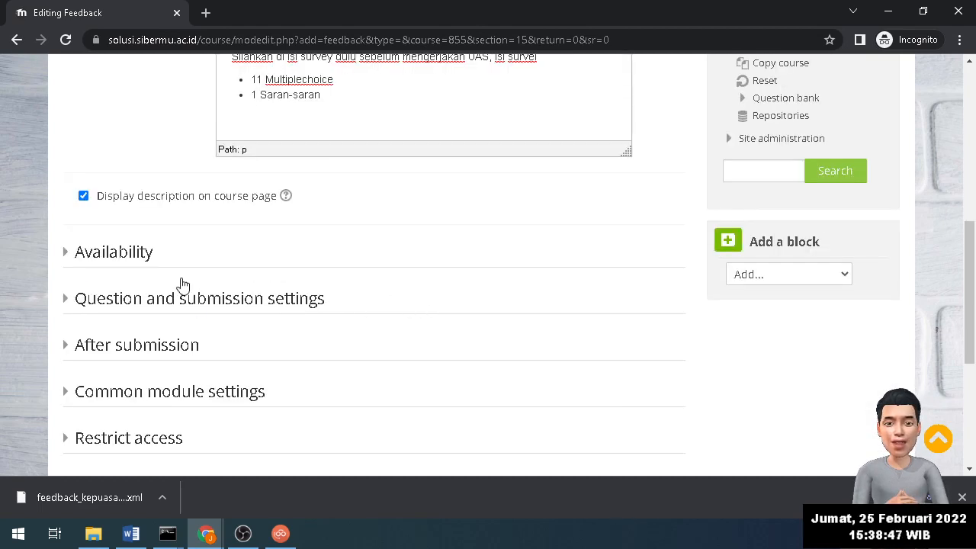
Enable the survey's start of availability, allowing answers from 25 February 2022, 15:36
{"action": "left_click", "coordinate": [131, 255]}
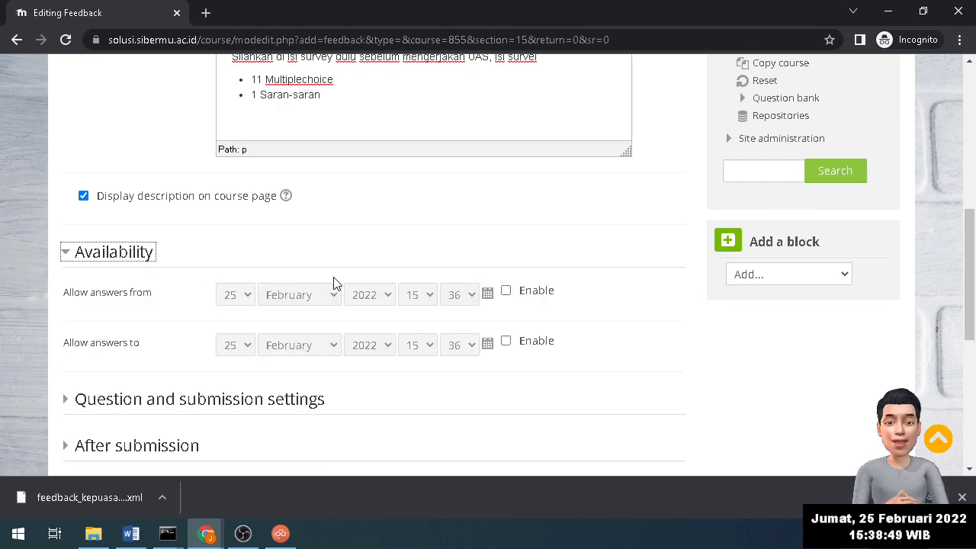
{"action": "left_click", "coordinate": [528, 293]}
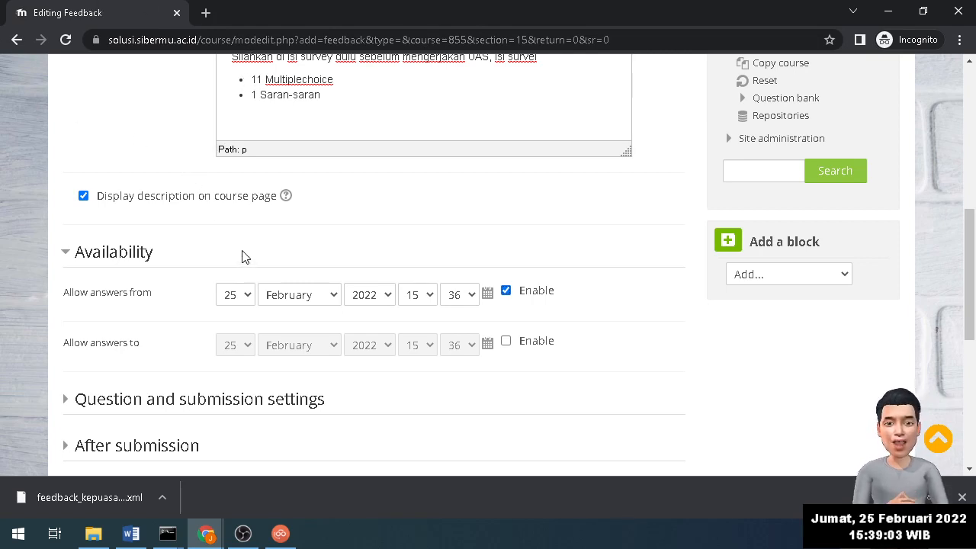
{"action": "left_click", "coordinate": [248, 300]}
{"action": "left_click", "coordinate": [248, 300]}
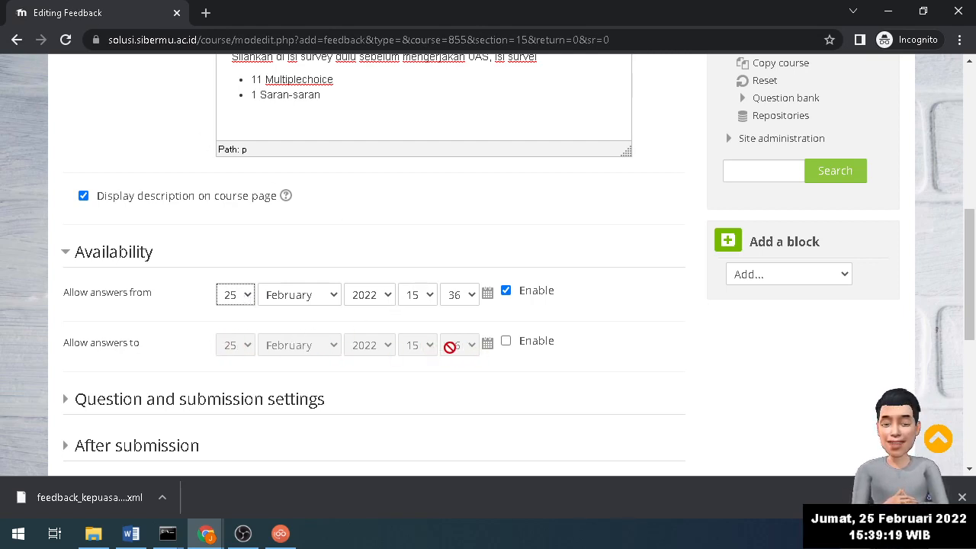
In the question and submission settings, set Record user names to "User's name will be logged and shown with answers"
{"action": "left_click", "coordinate": [171, 404]}
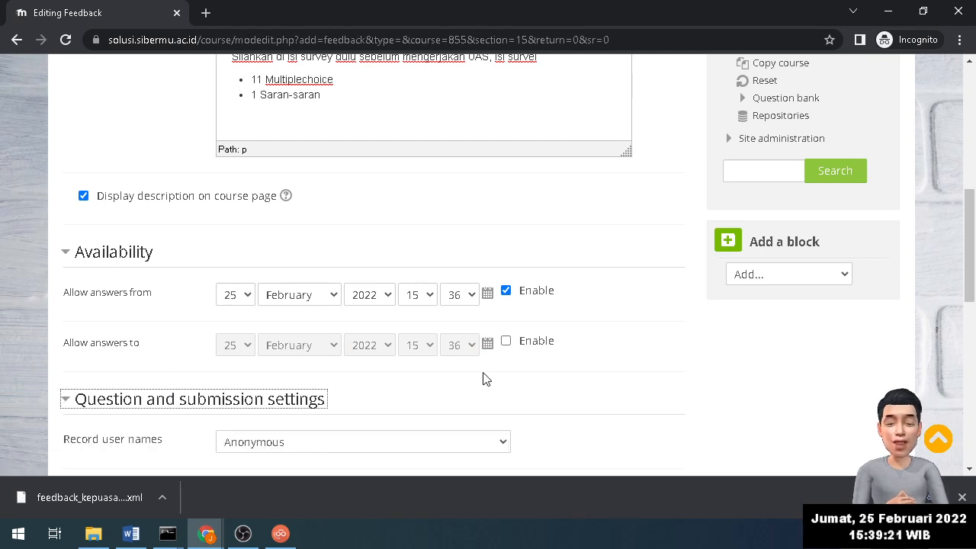
{"action": "scroll", "coordinate": [484, 379], "scroll_direction": "down", "scroll_amount": 2}
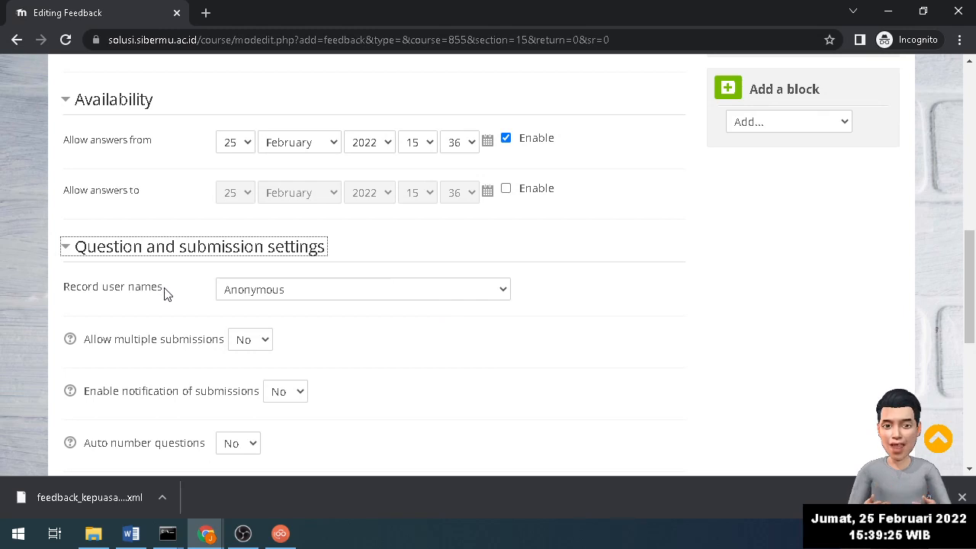
{"action": "left_click", "coordinate": [147, 299]}
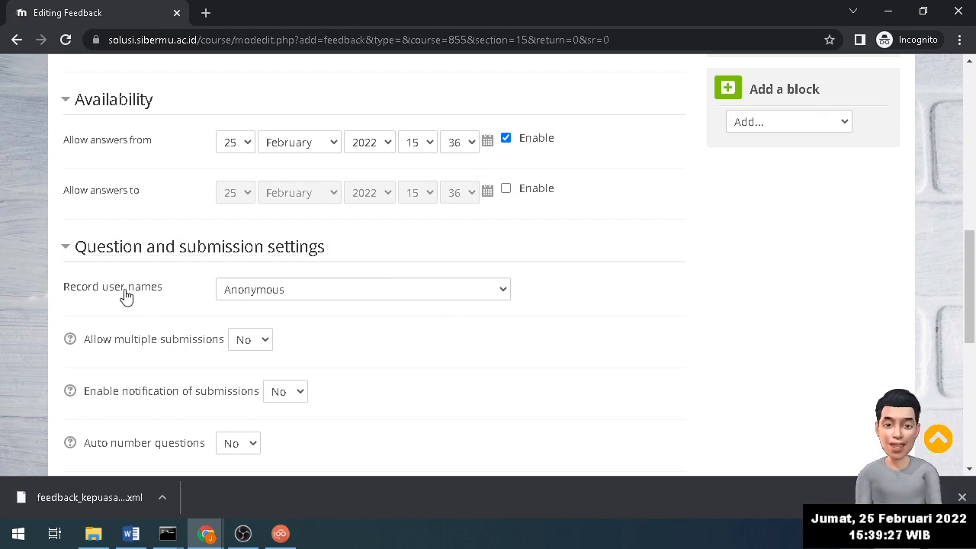
{"action": "left_click", "coordinate": [299, 295]}
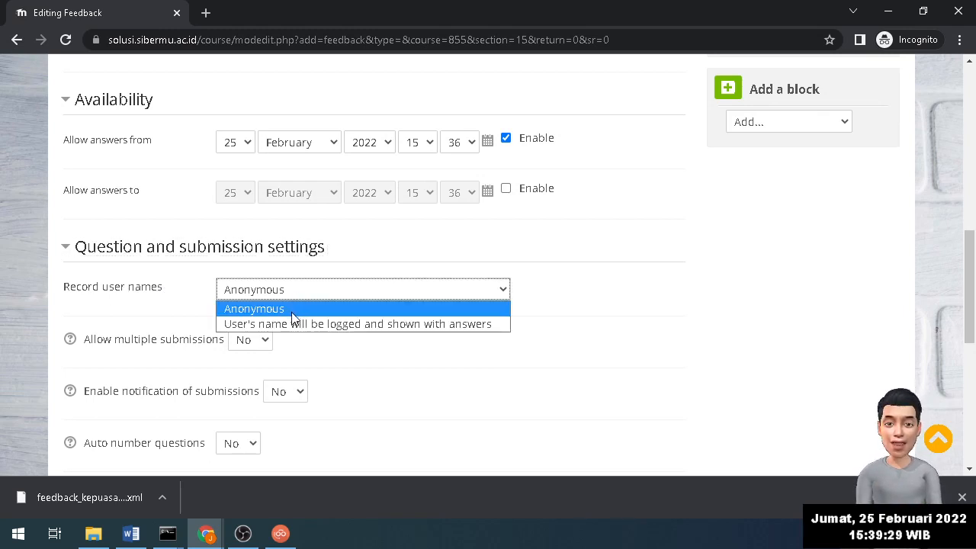
{"action": "left_click", "coordinate": [291, 323]}
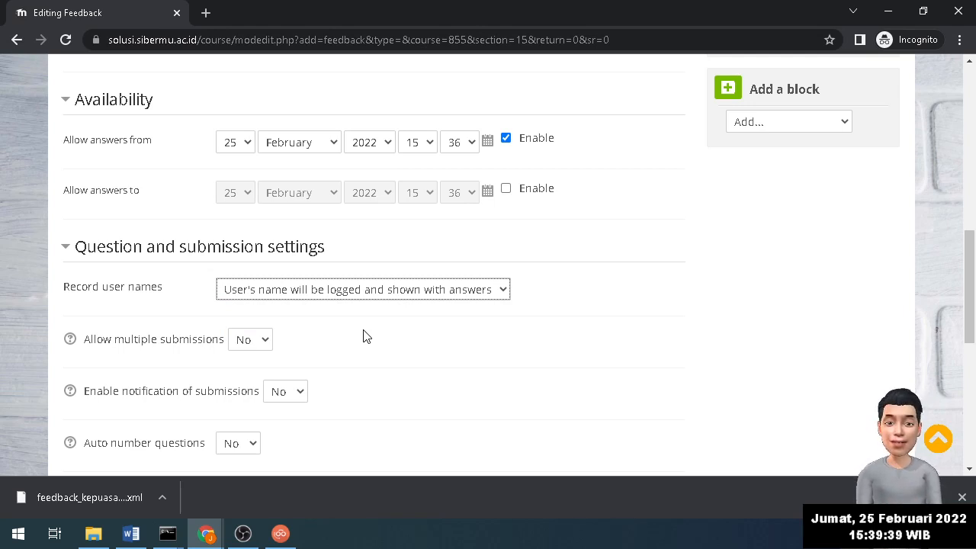
{"action": "left_click", "coordinate": [385, 294]}
{"action": "left_click", "coordinate": [385, 295]}
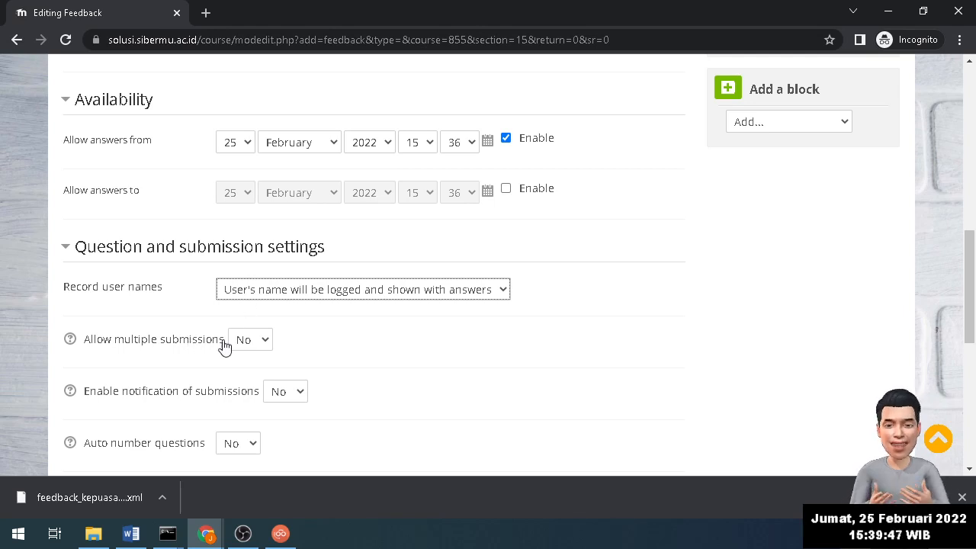
Try setting Allow multiple submissions to Yes and return it to No
{"action": "left_click", "coordinate": [251, 342]}
{"action": "left_click", "coordinate": [250, 344]}
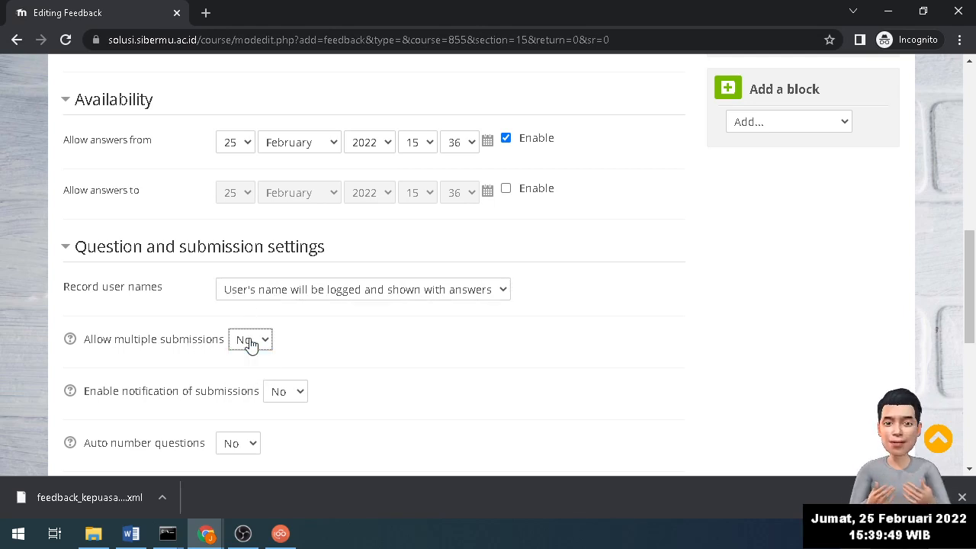
{"action": "left_click", "coordinate": [250, 343]}
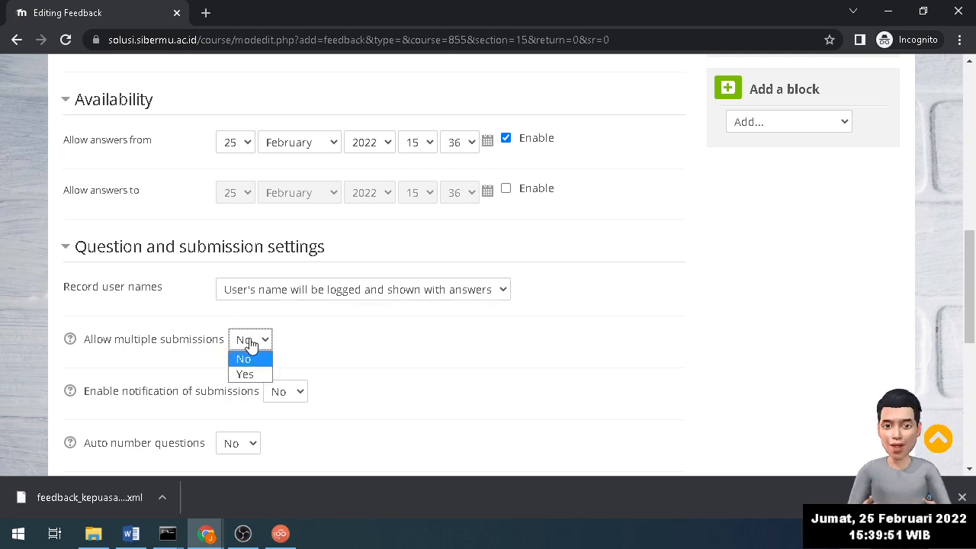
{"action": "left_click", "coordinate": [255, 370]}
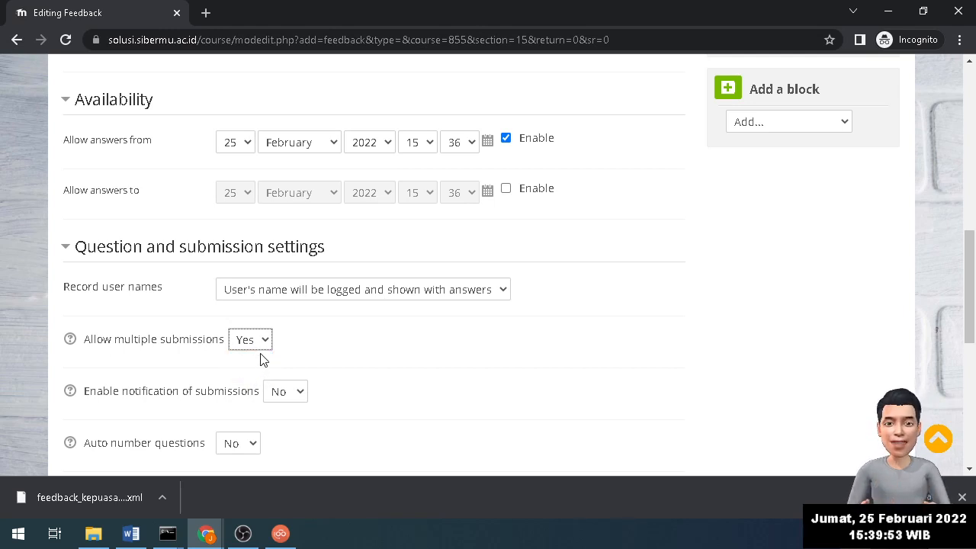
{"action": "left_click", "coordinate": [236, 344]}
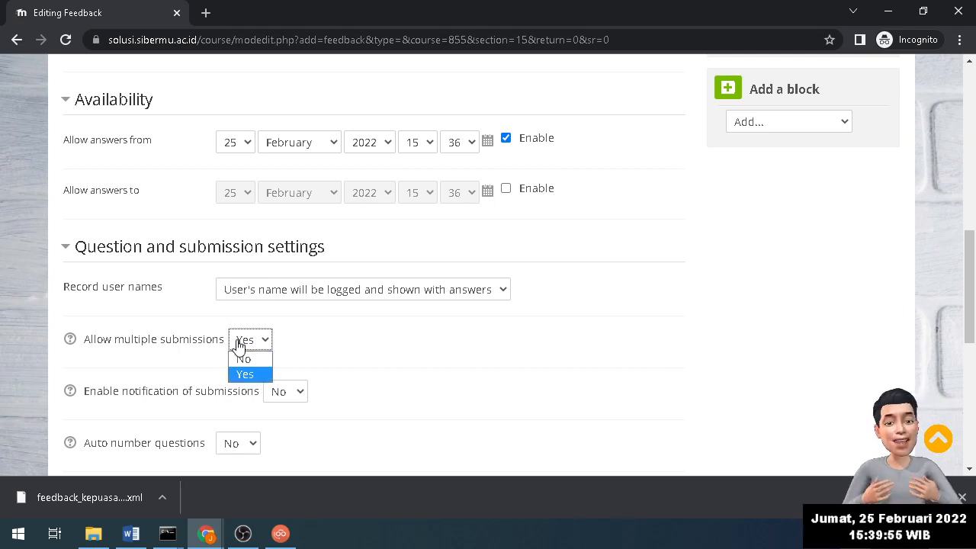
{"action": "left_click", "coordinate": [241, 360]}
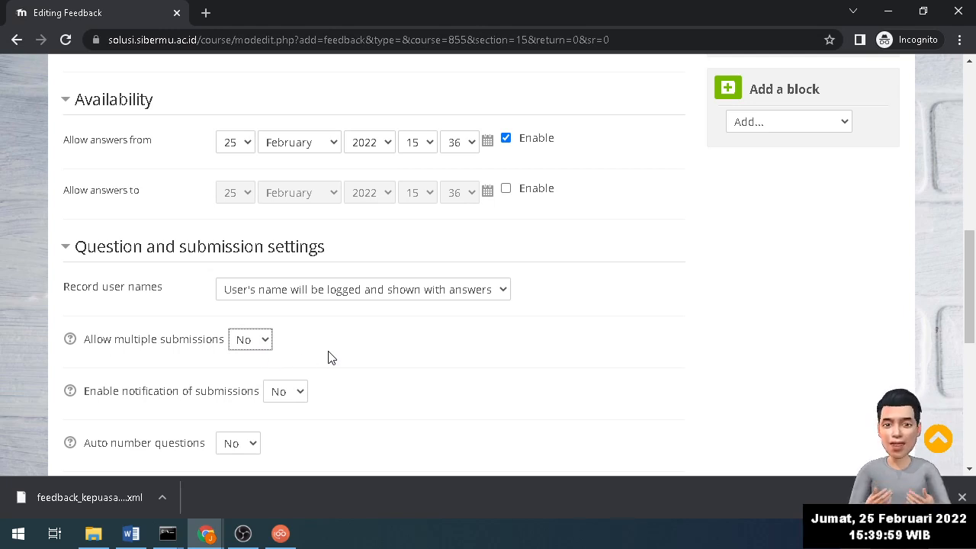
Open the choices for Enable notification of submissions
{"action": "scroll", "coordinate": [329, 357], "scroll_direction": "down", "scroll_amount": 1}
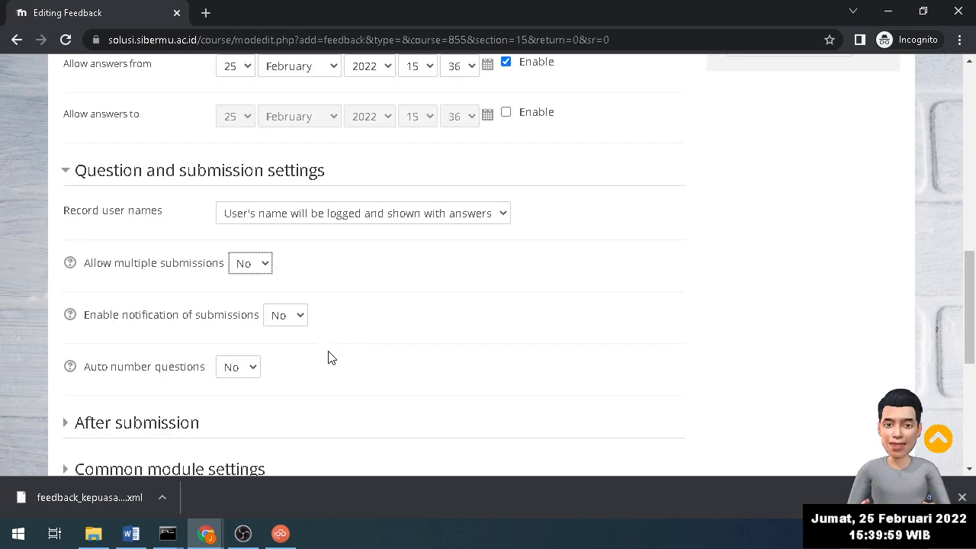
{"action": "left_click", "coordinate": [294, 323]}
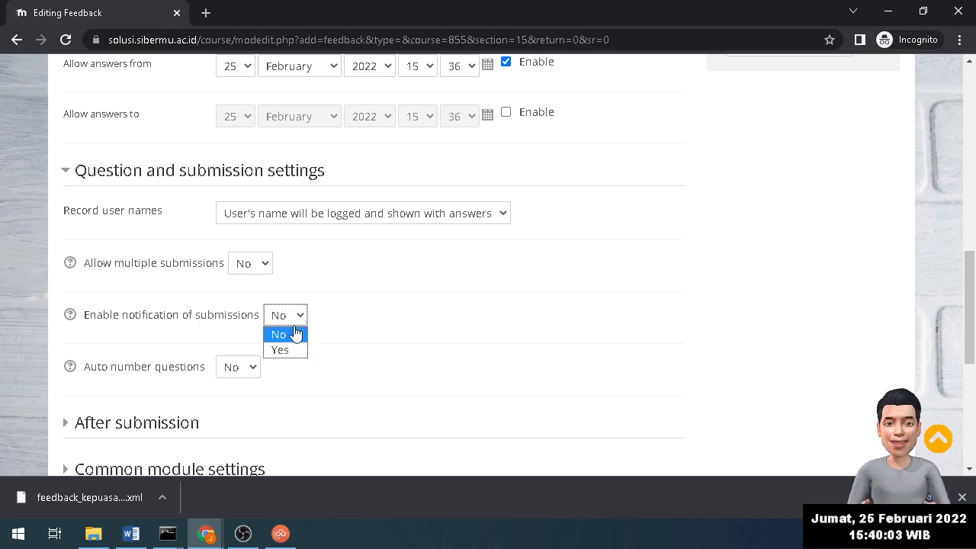
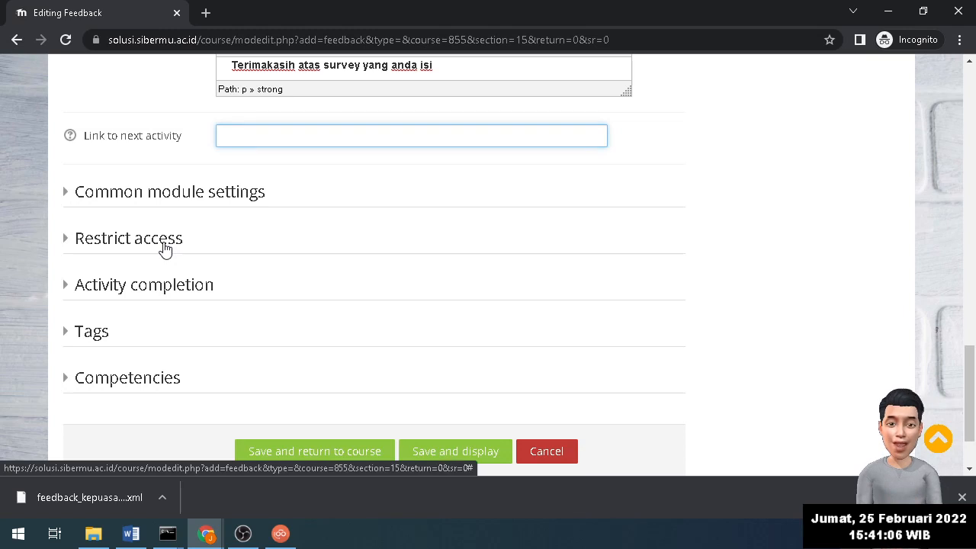
{"action": "left_click", "coordinate": [164, 243]}
{"action": "left_click", "coordinate": [164, 243]}
{"action": "left_click", "coordinate": [164, 242]}
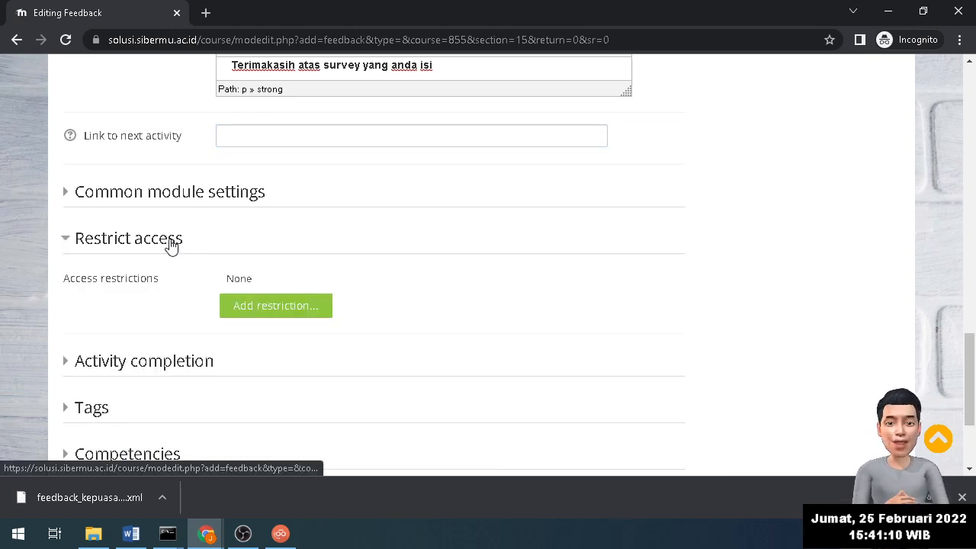
{"action": "left_click", "coordinate": [171, 244]}
Set completion tracking to "Show activity as complete when conditions are met" and turn off the requirement that students view the activity
{"action": "left_click", "coordinate": [168, 286]}
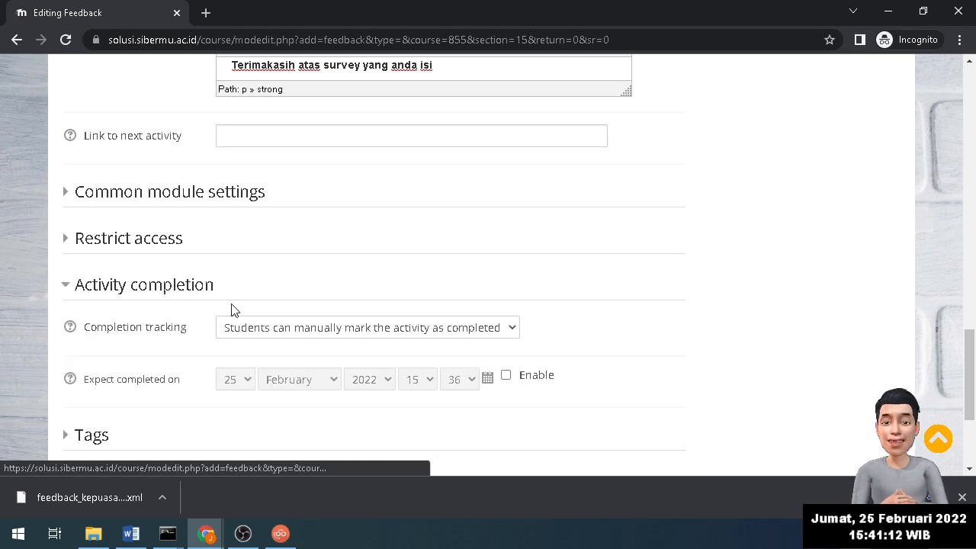
{"action": "left_click", "coordinate": [303, 335]}
{"action": "left_click", "coordinate": [302, 377]}
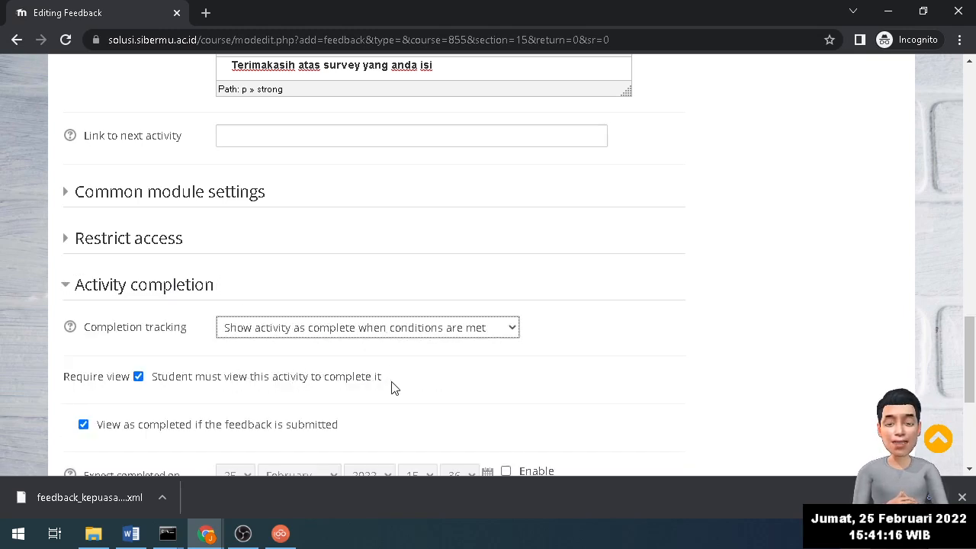
{"action": "left_click", "coordinate": [299, 383]}
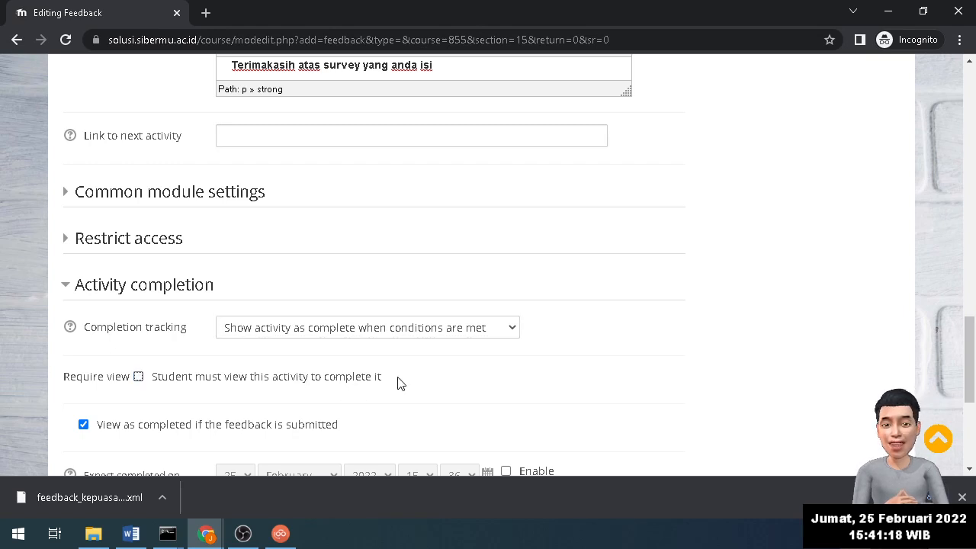
Review the remaining feedback settings, then save the survey and return to the course
{"action": "scroll", "coordinate": [402, 385], "scroll_direction": "down", "scroll_amount": 1}
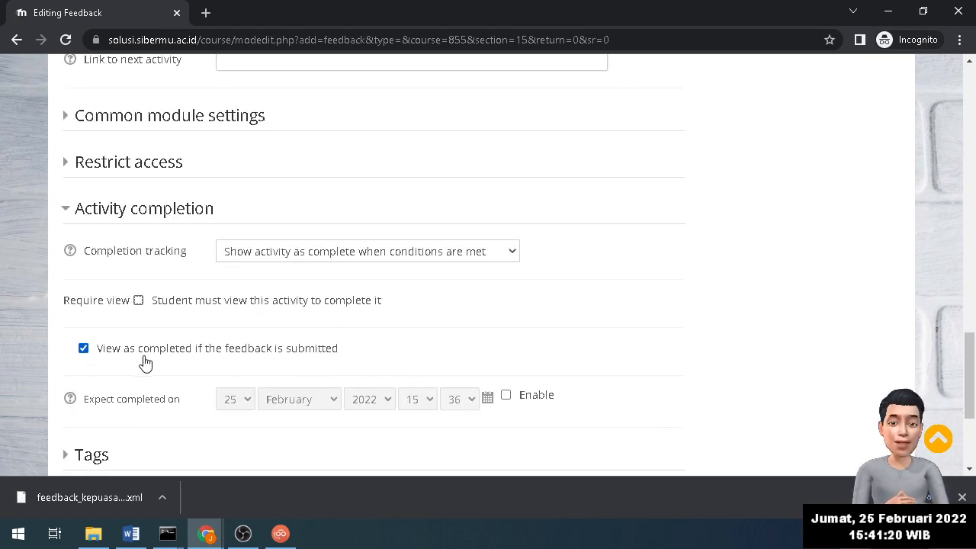
{"action": "scroll", "coordinate": [293, 352], "scroll_direction": "down", "scroll_amount": 1}
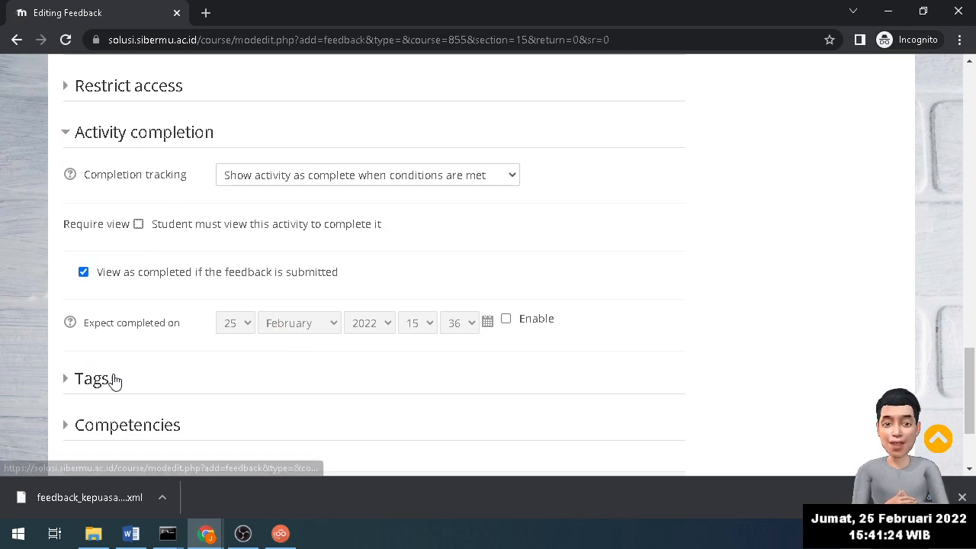
{"action": "scroll", "coordinate": [295, 374], "scroll_direction": "down", "scroll_amount": 2}
{"action": "scroll", "coordinate": [297, 377], "scroll_direction": "up", "scroll_amount": 2}
{"action": "scroll", "coordinate": [296, 377], "scroll_direction": "up", "scroll_amount": 2}
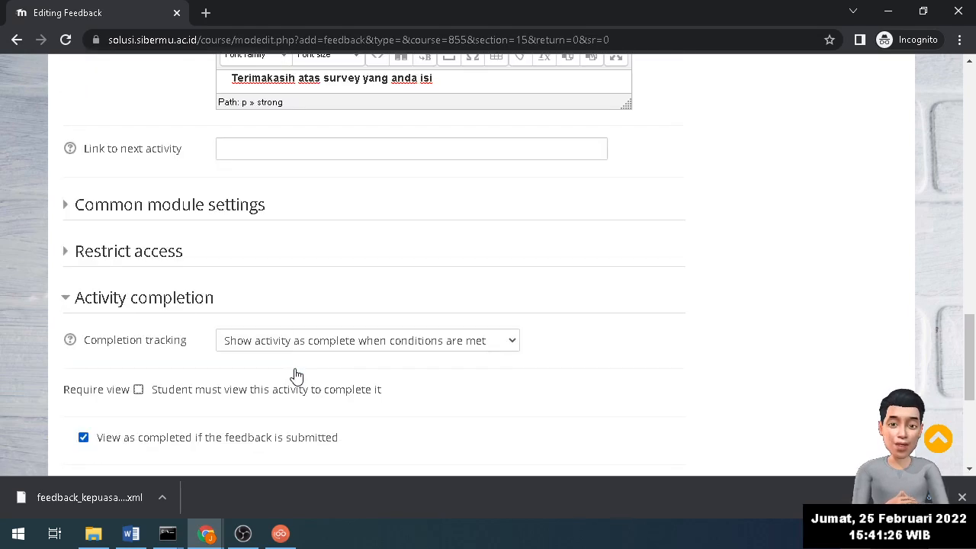
{"action": "scroll", "coordinate": [297, 377], "scroll_direction": "up", "scroll_amount": 2}
{"action": "scroll", "coordinate": [296, 376], "scroll_direction": "down", "scroll_amount": 2}
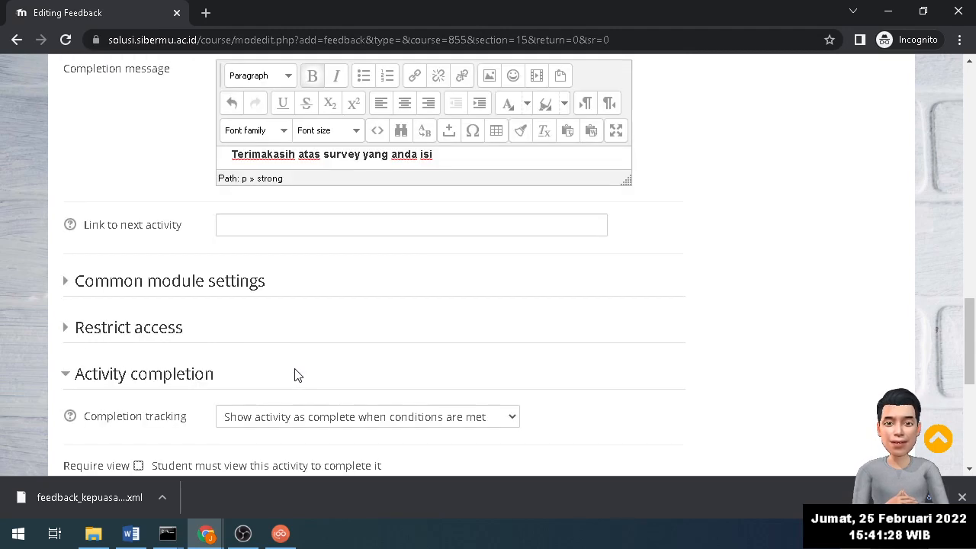
{"action": "scroll", "coordinate": [297, 376], "scroll_direction": "down", "scroll_amount": 2}
{"action": "scroll", "coordinate": [297, 381], "scroll_direction": "down", "scroll_amount": 2}
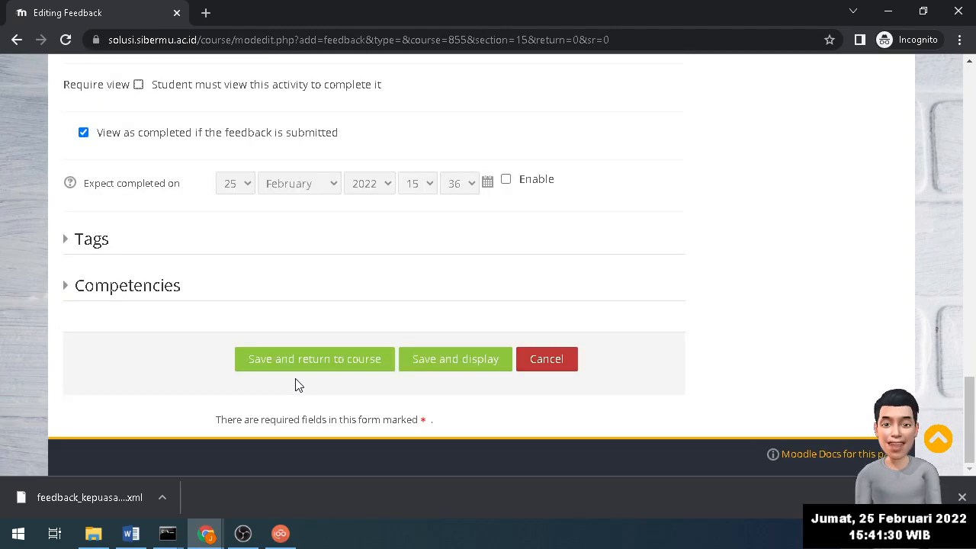
{"action": "left_click", "coordinate": [309, 366]}
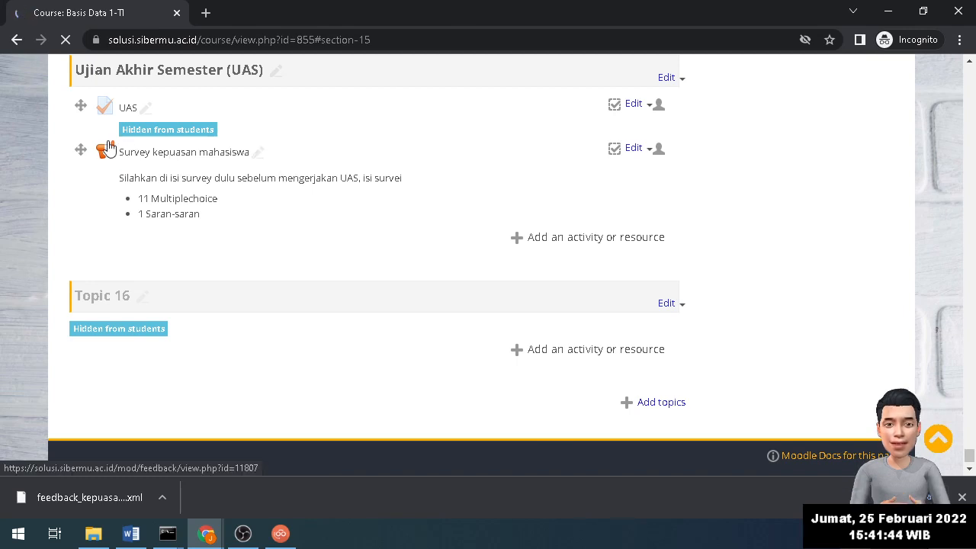
Move the Survey kepuasan mahasiswa activity above the UAS quiz in the Ujian Akhir Semester (UAS) topic
{"action": "left_click_drag", "start_coordinate": [81, 152], "coordinate": [84, 183]}
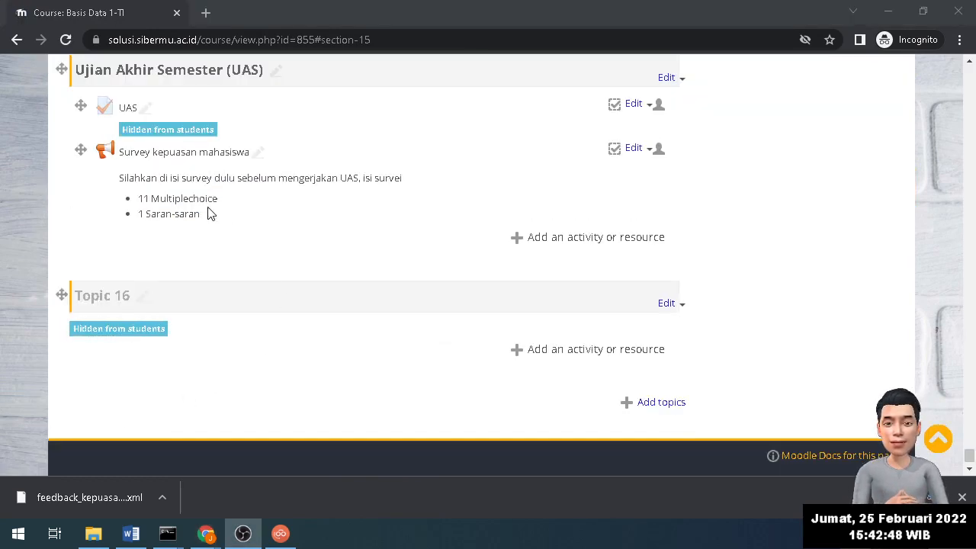
{"action": "left_click_drag", "start_coordinate": [82, 150], "coordinate": [81, 102]}
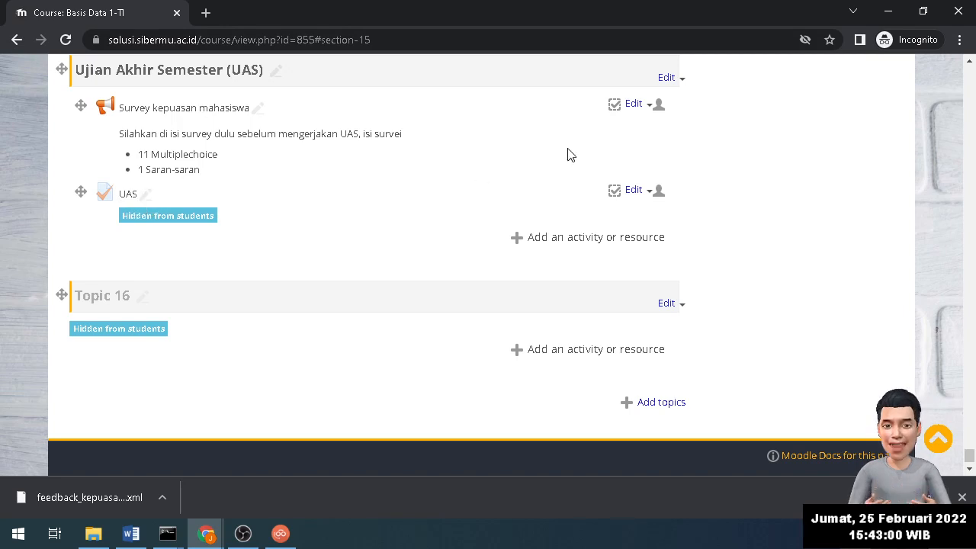
Open the settings of the UAS quiz for editing
{"action": "left_click", "coordinate": [639, 192]}
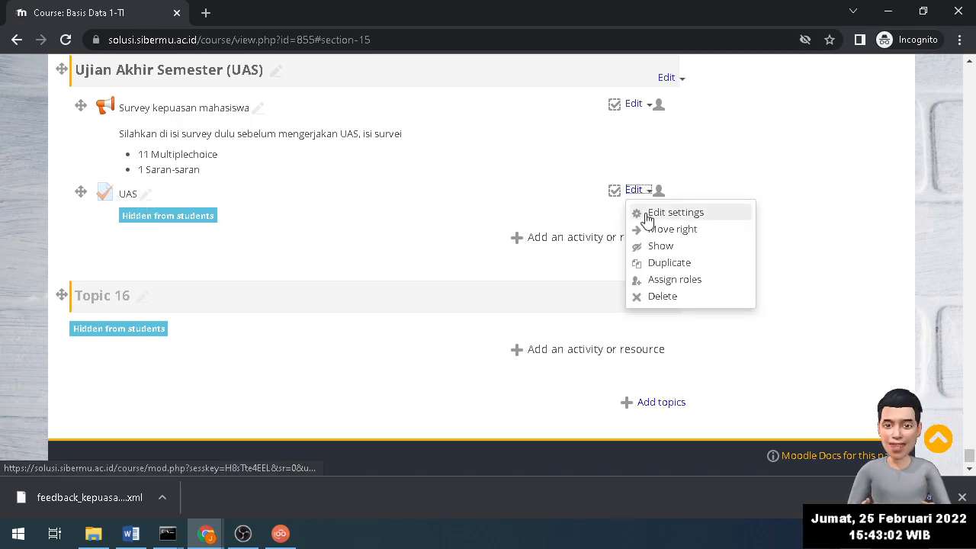
{"action": "left_click", "coordinate": [647, 219]}
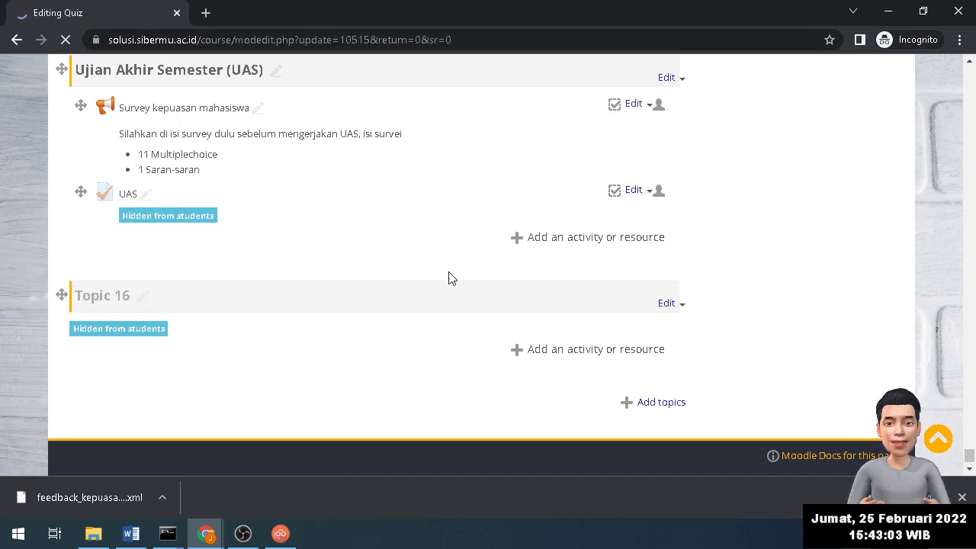
{"action": "scroll", "coordinate": [449, 311], "scroll_direction": "down", "scroll_amount": 10}
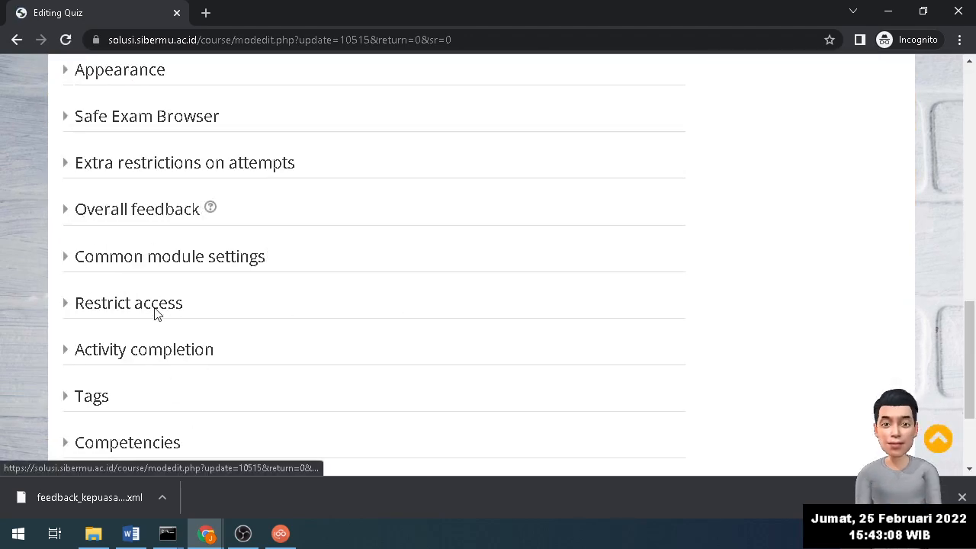
Set the UAS quiz's activity completion restriction to Survey kepuasan mahasiswa, then save and return to the course
{"action": "left_click", "coordinate": [268, 331]}
{"action": "scroll", "coordinate": [316, 344], "scroll_direction": "down", "scroll_amount": 1}
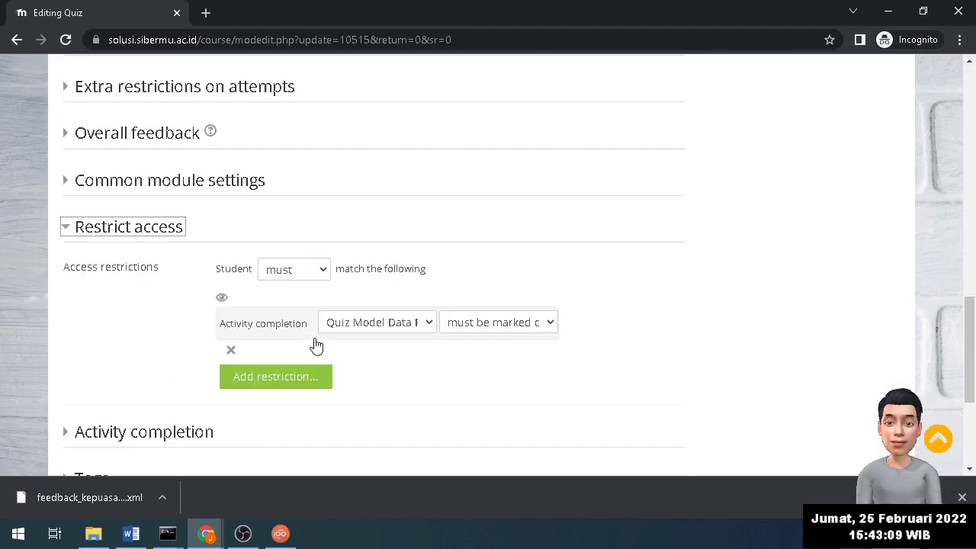
{"action": "left_click", "coordinate": [383, 324]}
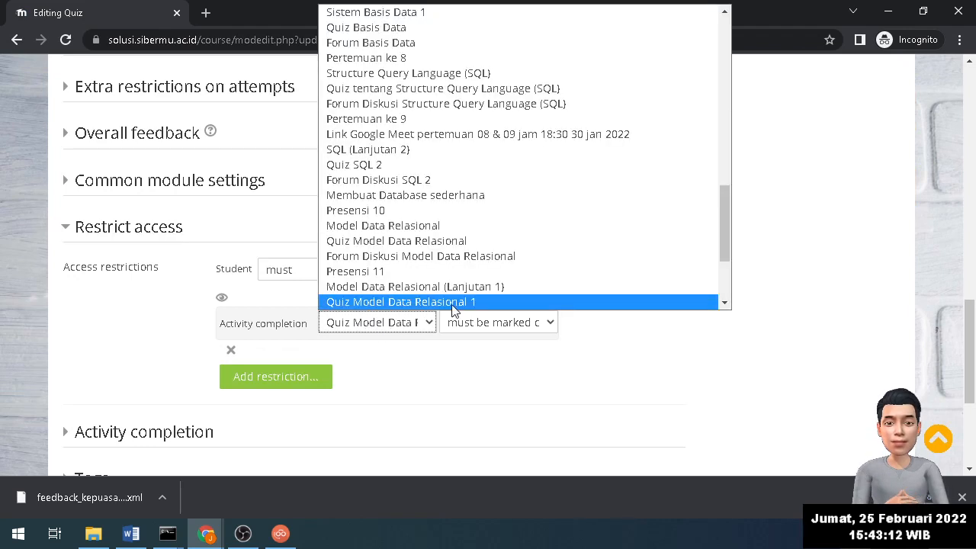
{"action": "left_click_drag", "start_coordinate": [728, 236], "coordinate": [721, 307]}
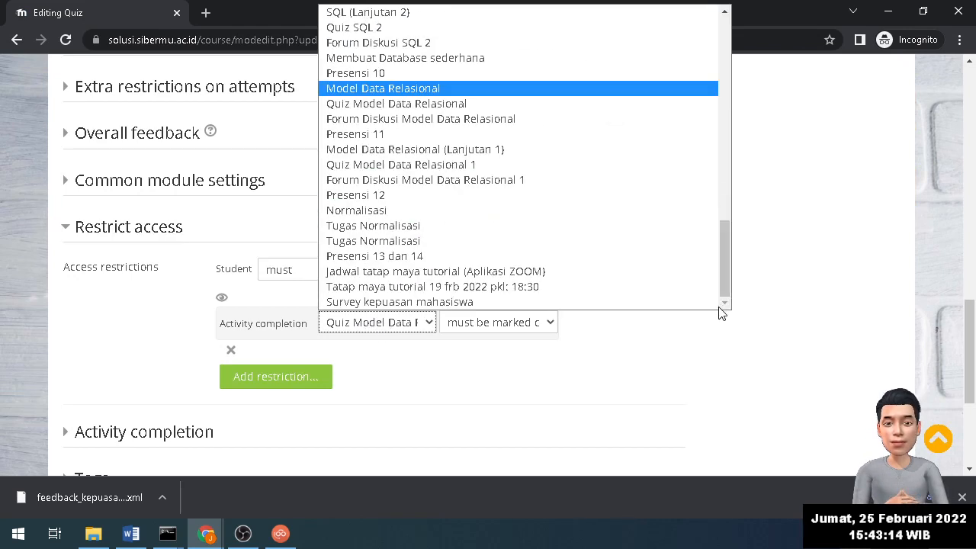
{"action": "left_click", "coordinate": [480, 305]}
{"action": "scroll", "coordinate": [580, 358], "scroll_direction": "down", "scroll_amount": 3}
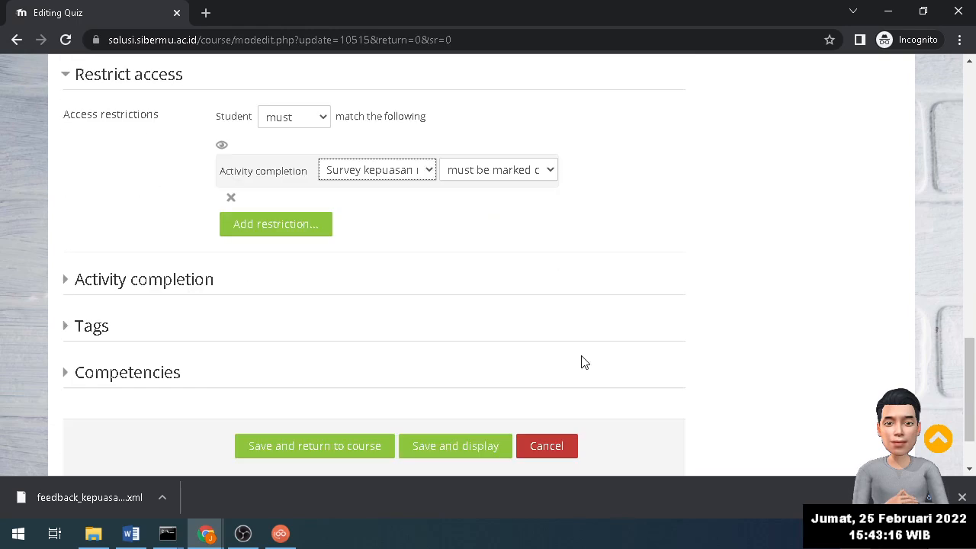
{"action": "left_click", "coordinate": [347, 371]}
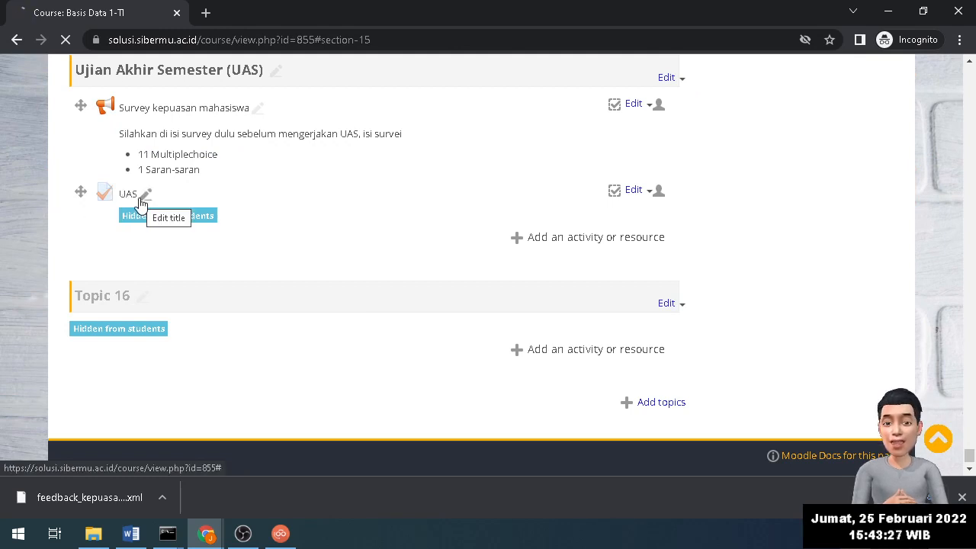
Open the Survey kepuasan mahasiswa activity and go from its templates to the question import
{"action": "left_click", "coordinate": [82, 196]}
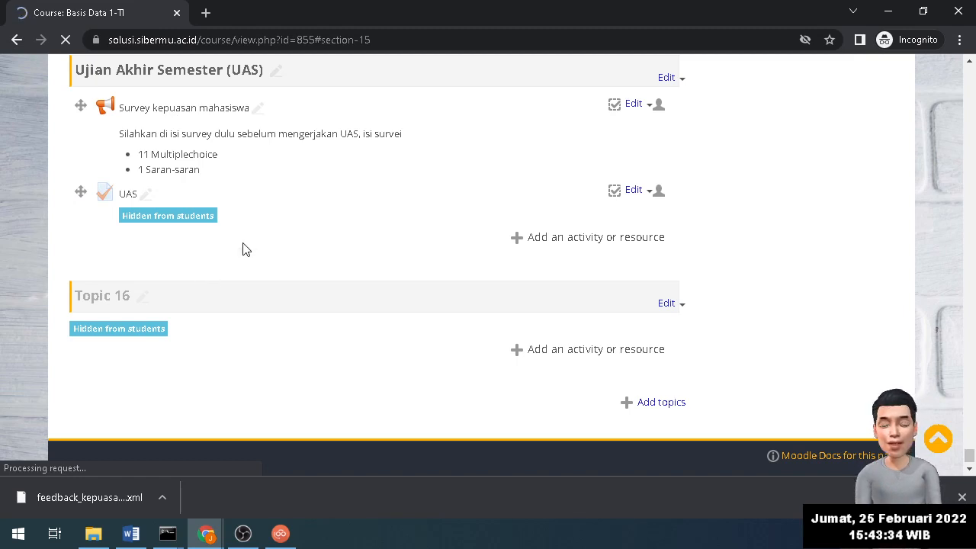
{"action": "left_click", "coordinate": [166, 113]}
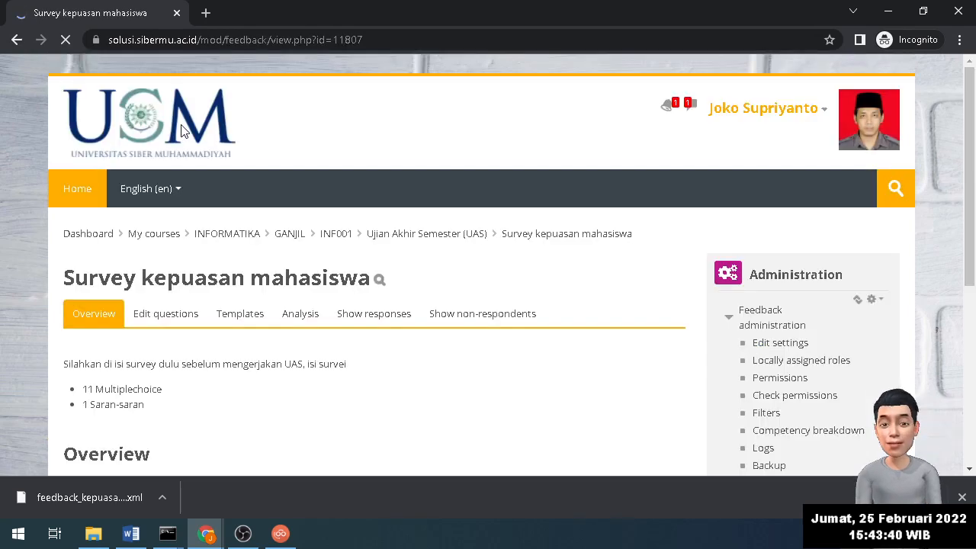
{"action": "scroll", "coordinate": [323, 335], "scroll_direction": "down", "scroll_amount": 2}
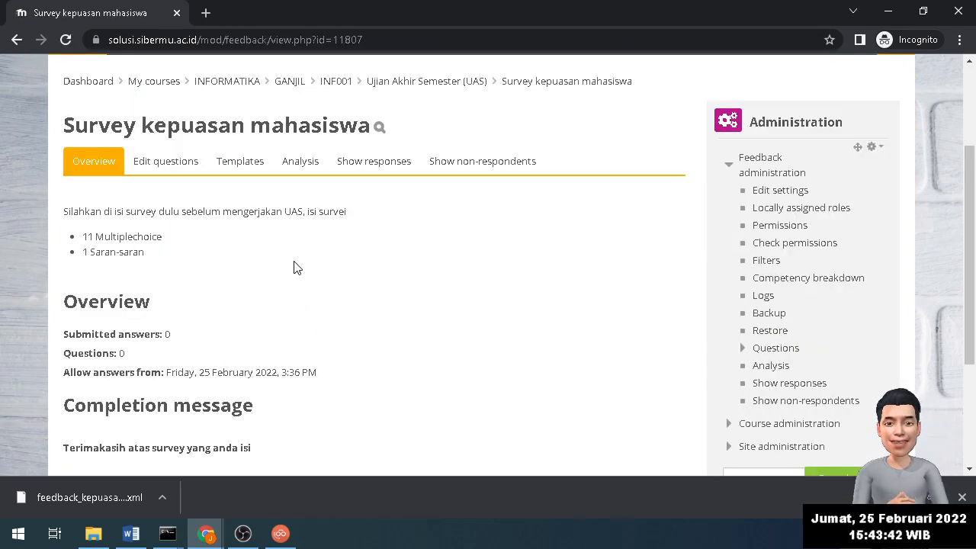
{"action": "left_click", "coordinate": [242, 161]}
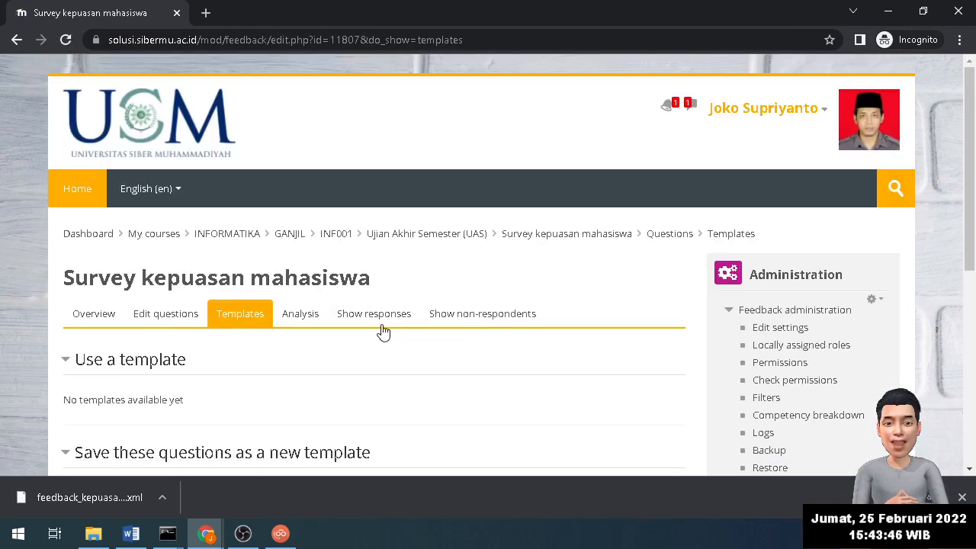
{"action": "scroll", "coordinate": [383, 332], "scroll_direction": "down", "scroll_amount": 3}
{"action": "scroll", "coordinate": [383, 331], "scroll_direction": "down", "scroll_amount": 2}
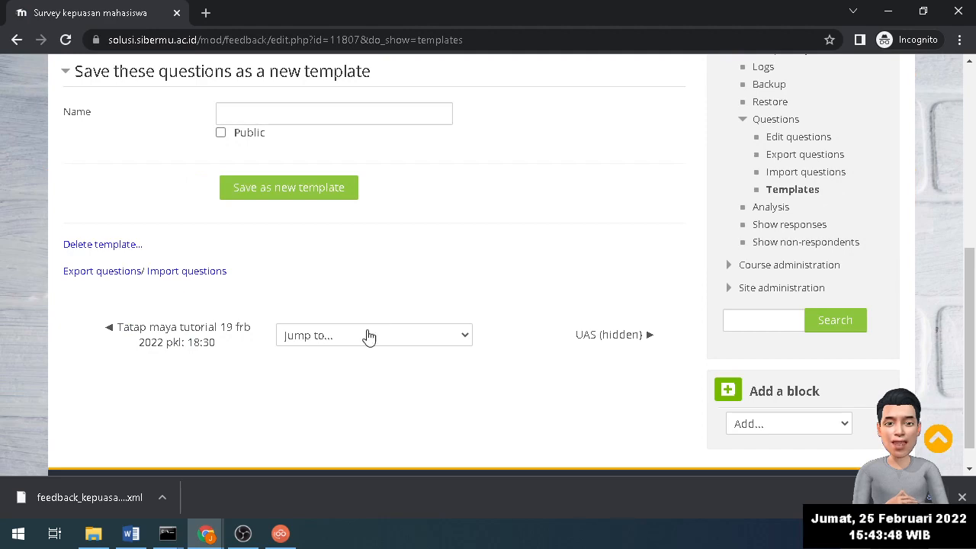
{"action": "scroll", "coordinate": [369, 337], "scroll_direction": "up", "scroll_amount": 3}
{"action": "scroll", "coordinate": [229, 295], "scroll_direction": "down", "scroll_amount": 2}
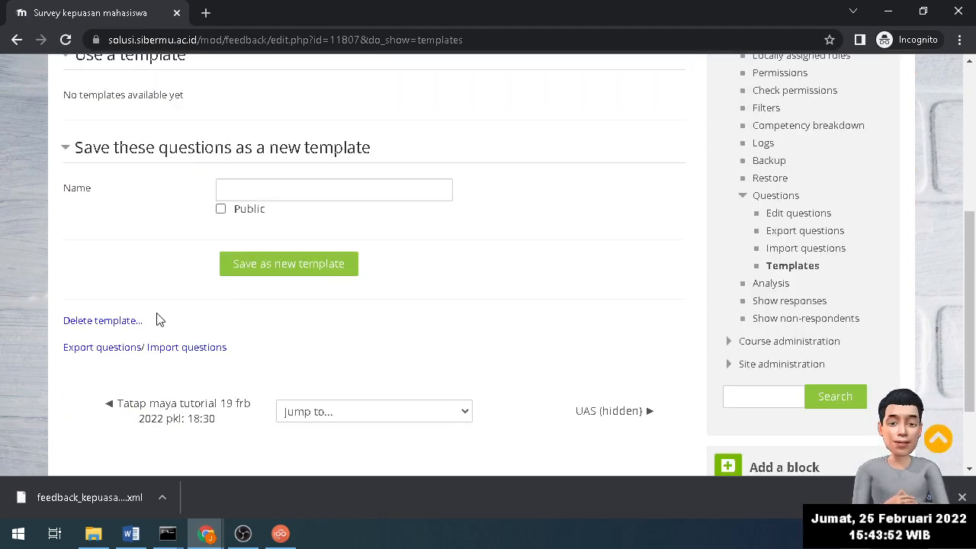
{"action": "left_click", "coordinate": [183, 348]}
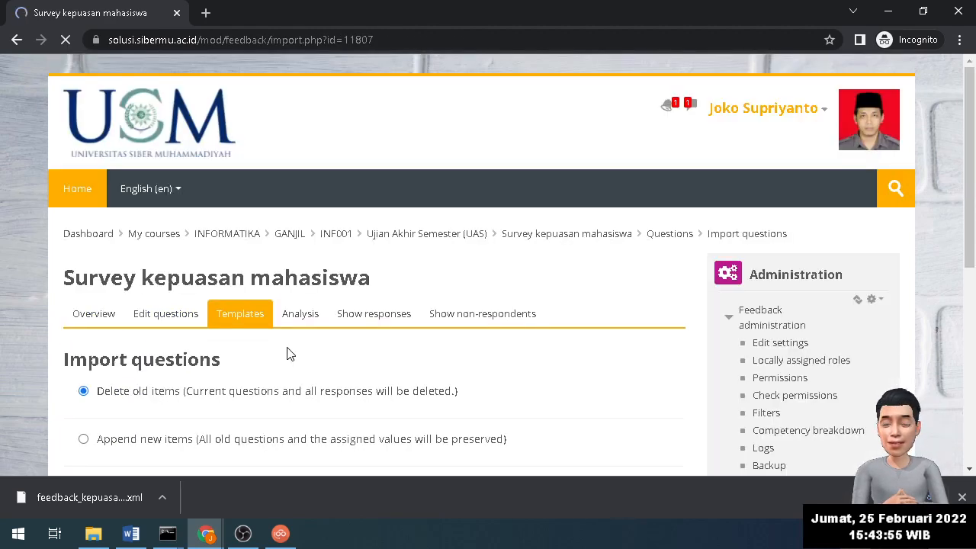
Upload feedback_kepuasan_mahasiswa.xml from the Desktop and import its questions into the survey with the option to delete old items
{"action": "scroll", "coordinate": [289, 353], "scroll_direction": "down", "scroll_amount": 2}
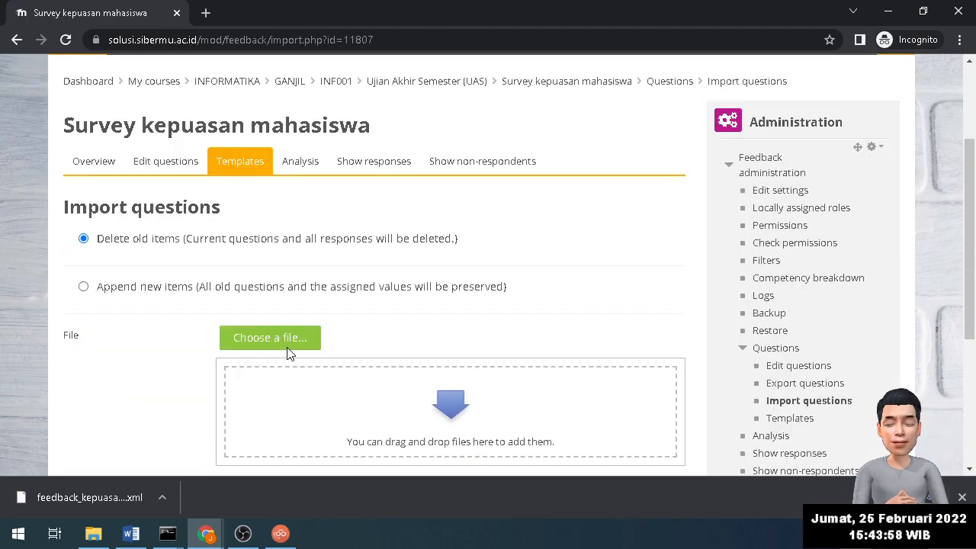
{"action": "scroll", "coordinate": [288, 353], "scroll_direction": "down", "scroll_amount": 1}
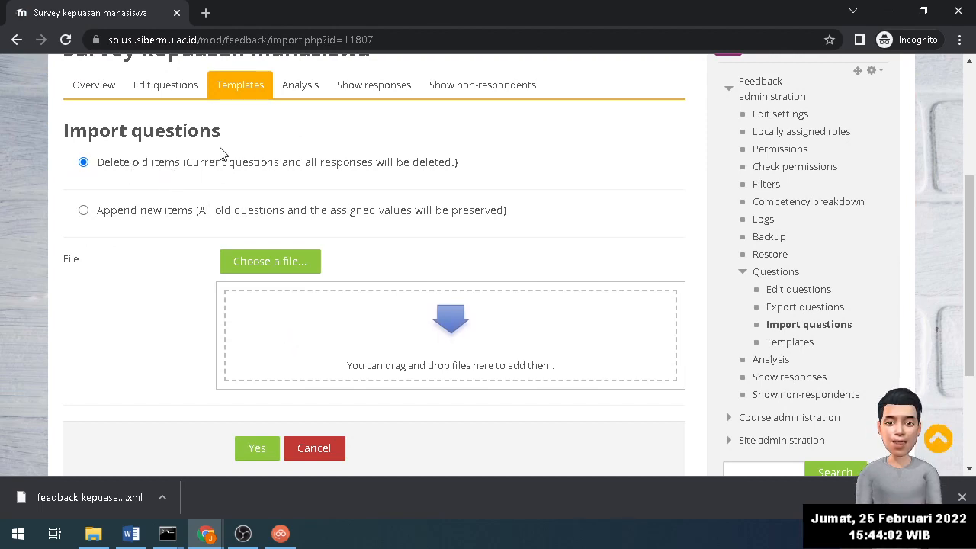
{"action": "left_click", "coordinate": [283, 270]}
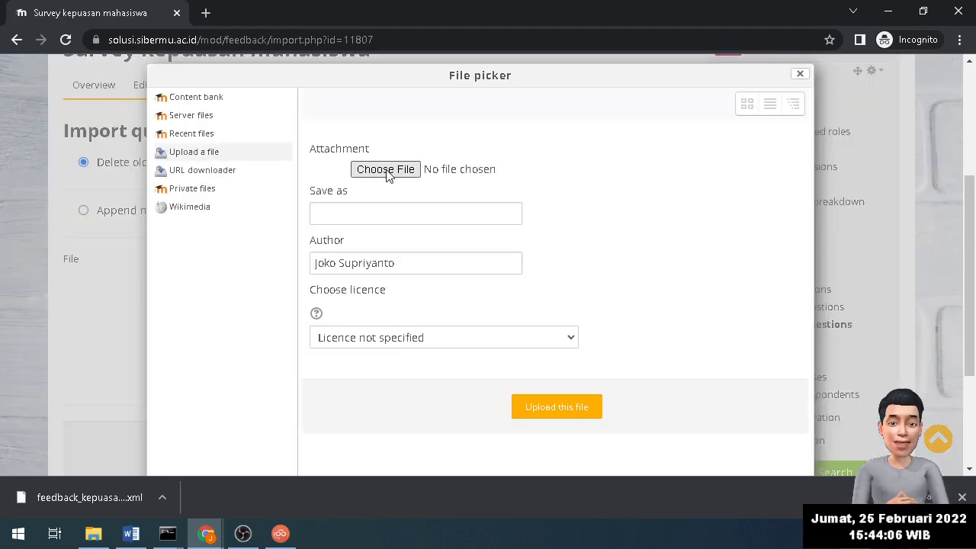
{"action": "left_click", "coordinate": [389, 171]}
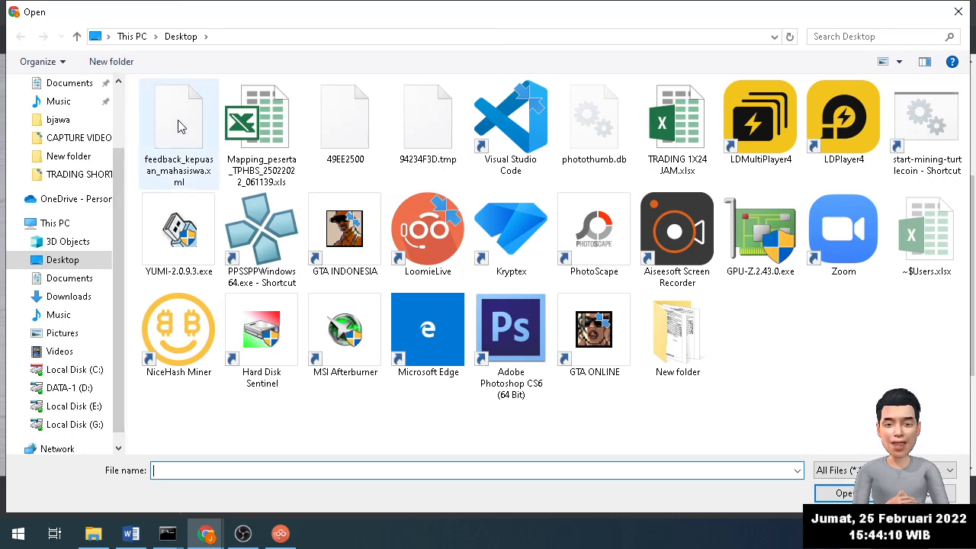
{"action": "left_click", "coordinate": [181, 125]}
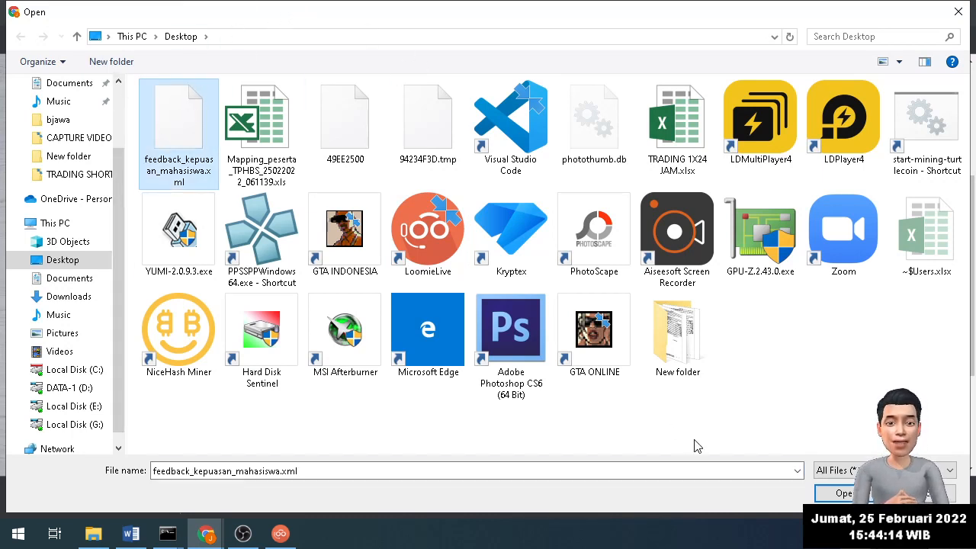
{"action": "left_click", "coordinate": [837, 494]}
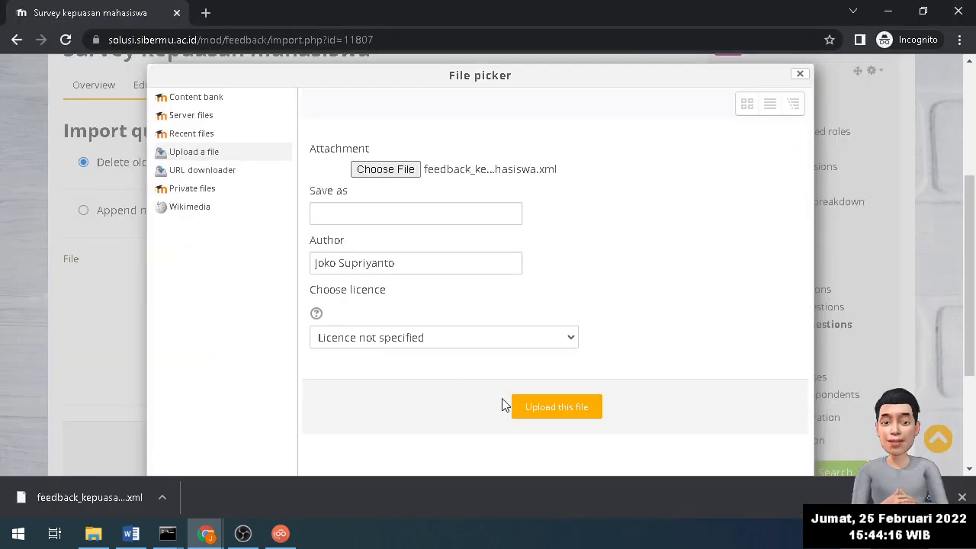
{"action": "left_click", "coordinate": [578, 412]}
{"action": "scroll", "coordinate": [416, 392], "scroll_direction": "down", "scroll_amount": 2}
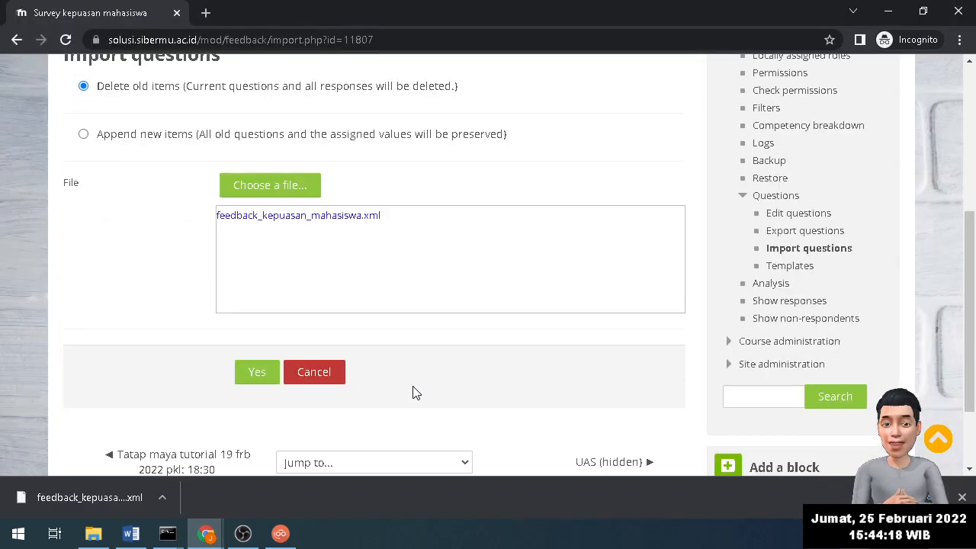
{"action": "left_click", "coordinate": [258, 295]}
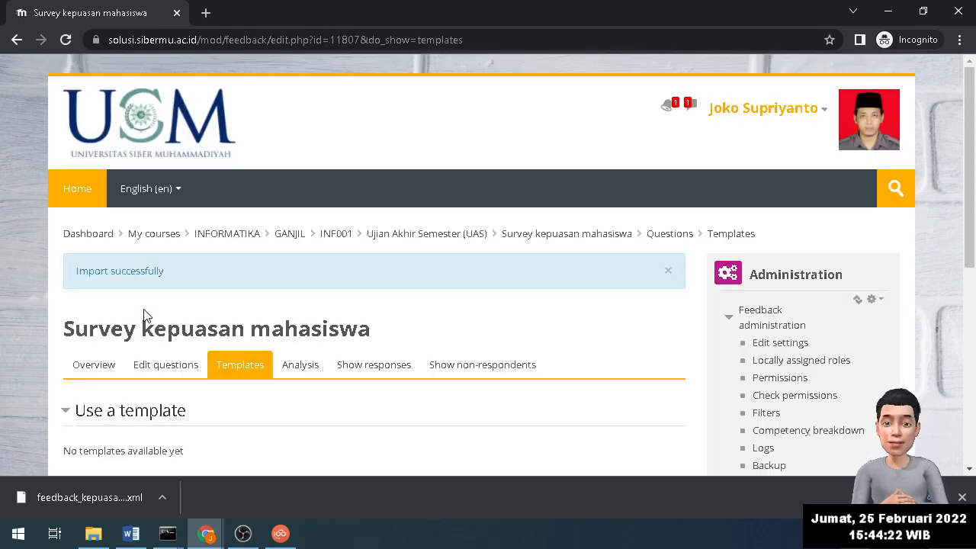
Review all the imported questions and answer options in the survey's question editor
{"action": "scroll", "coordinate": [162, 301], "scroll_direction": "down", "scroll_amount": 1}
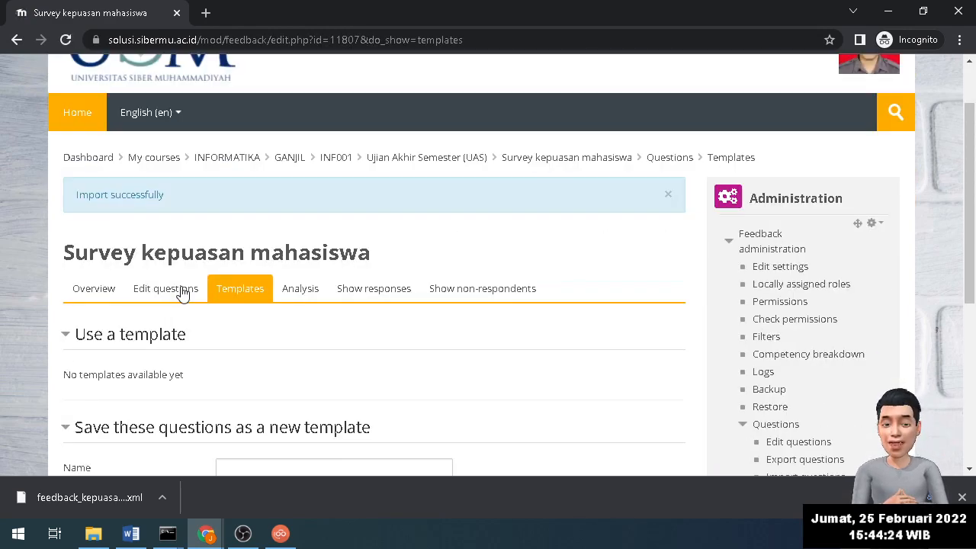
{"action": "left_click", "coordinate": [171, 288]}
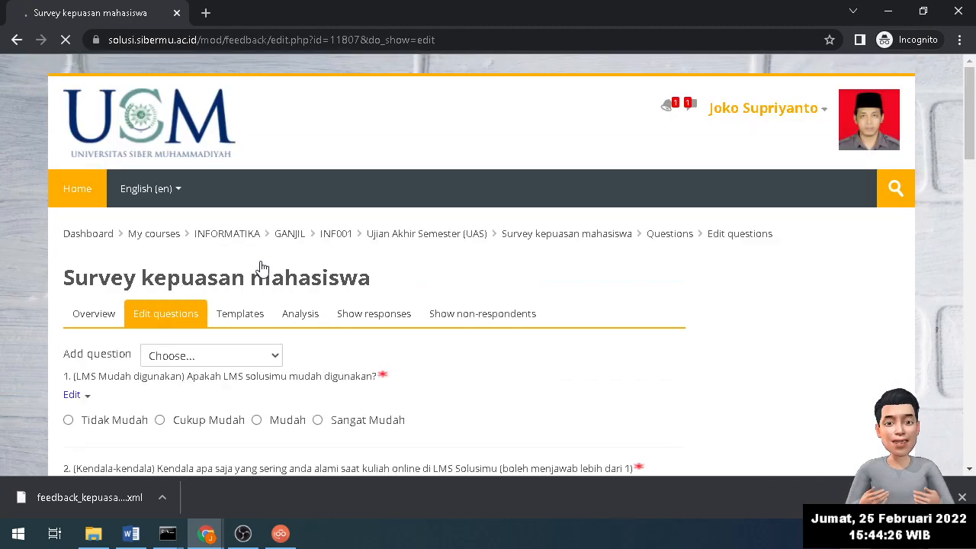
{"action": "scroll", "coordinate": [262, 268], "scroll_direction": "down", "scroll_amount": 7}
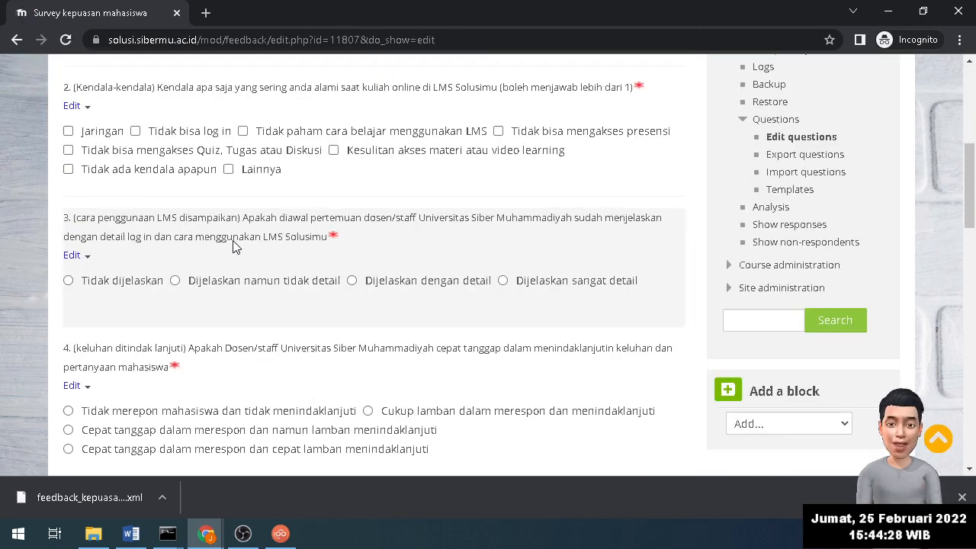
{"action": "scroll", "coordinate": [235, 247], "scroll_direction": "down", "scroll_amount": 10}
{"action": "scroll", "coordinate": [235, 246], "scroll_direction": "down", "scroll_amount": 3}
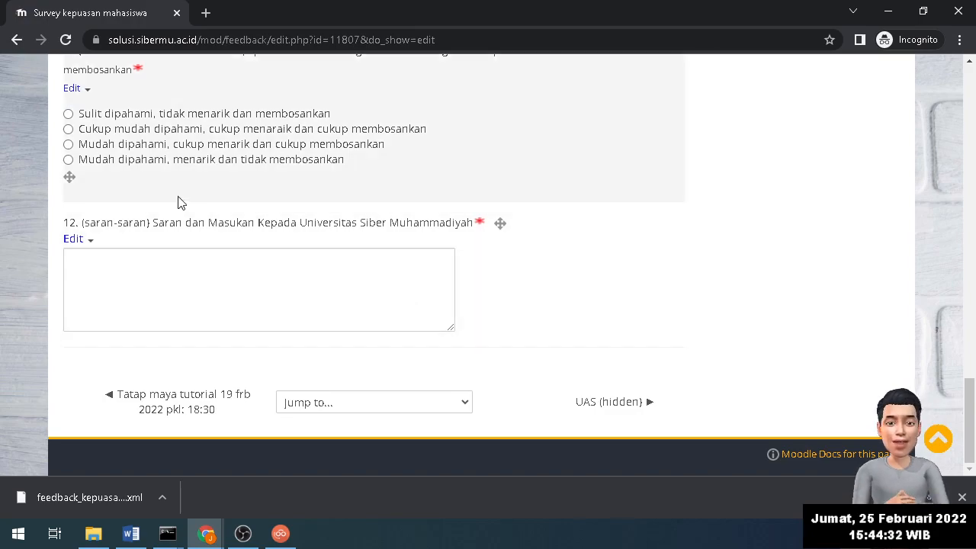
{"action": "scroll", "coordinate": [178, 202], "scroll_direction": "up", "scroll_amount": 20}
{"action": "scroll", "coordinate": [396, 216], "scroll_direction": "up", "scroll_amount": 1}
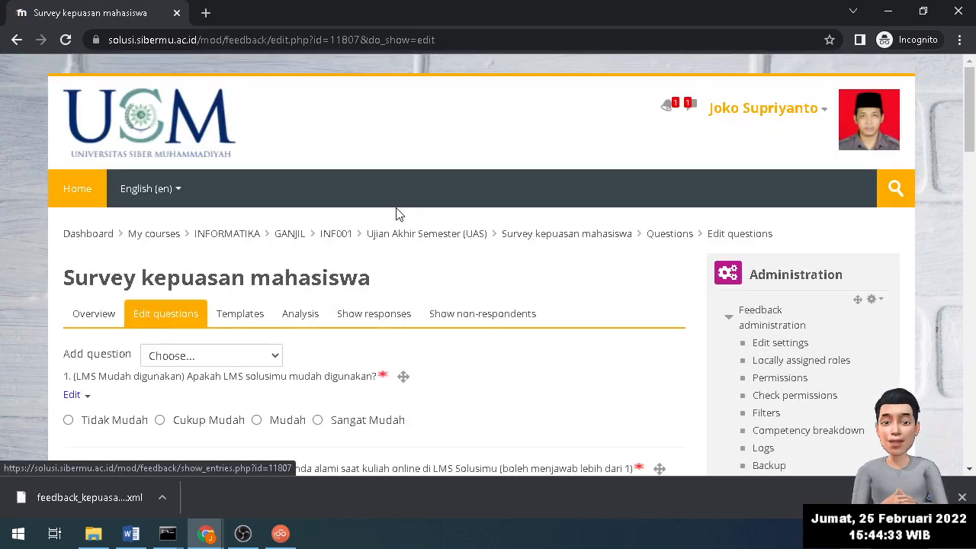
Check the submitted answers and question counts in the survey's overview
{"action": "scroll", "coordinate": [397, 216], "scroll_direction": "down", "scroll_amount": 2}
{"action": "left_click", "coordinate": [96, 171]}
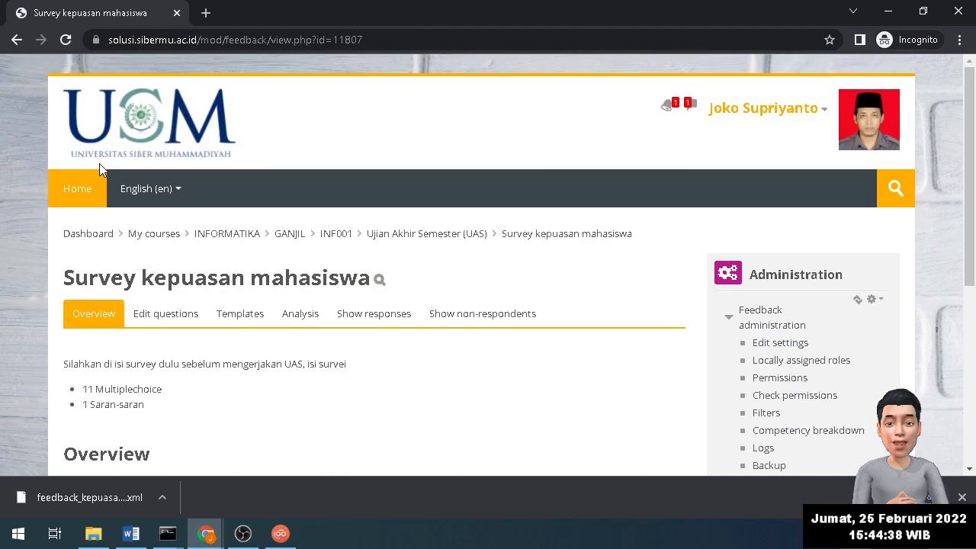
{"action": "scroll", "coordinate": [145, 259], "scroll_direction": "down", "scroll_amount": 3}
{"action": "scroll", "coordinate": [149, 264], "scroll_direction": "down", "scroll_amount": 2}
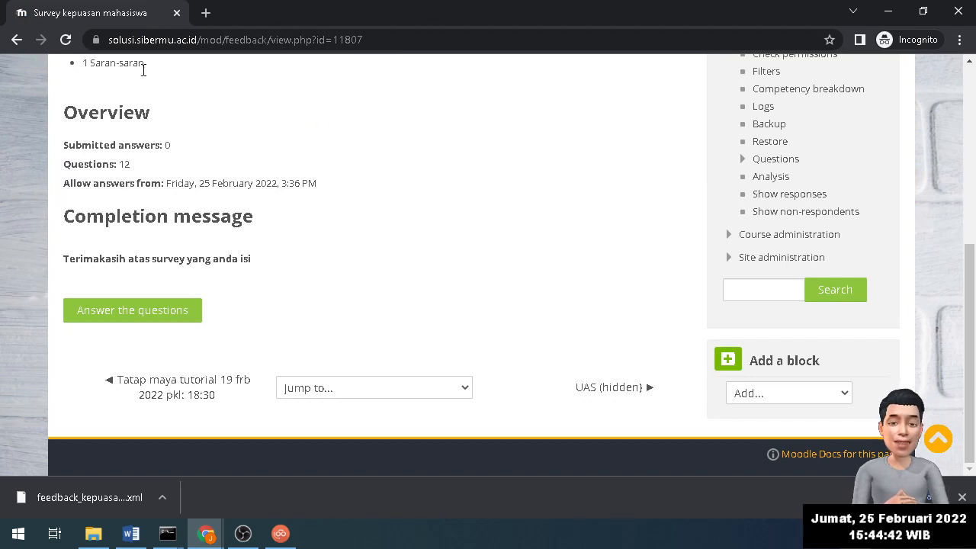
{"action": "left_click_drag", "start_coordinate": [89, 142], "coordinate": [171, 147]}
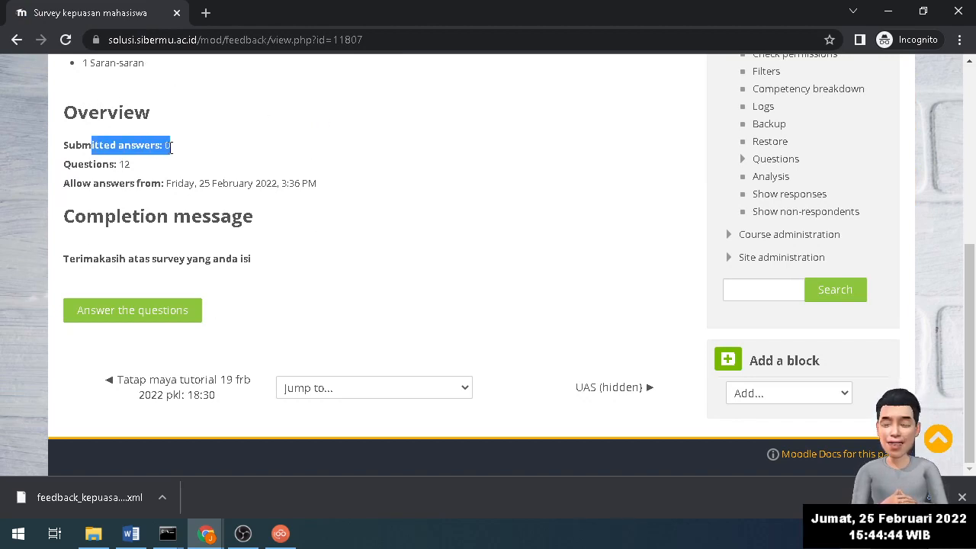
{"action": "left_click_drag", "start_coordinate": [89, 164], "coordinate": [154, 168]}
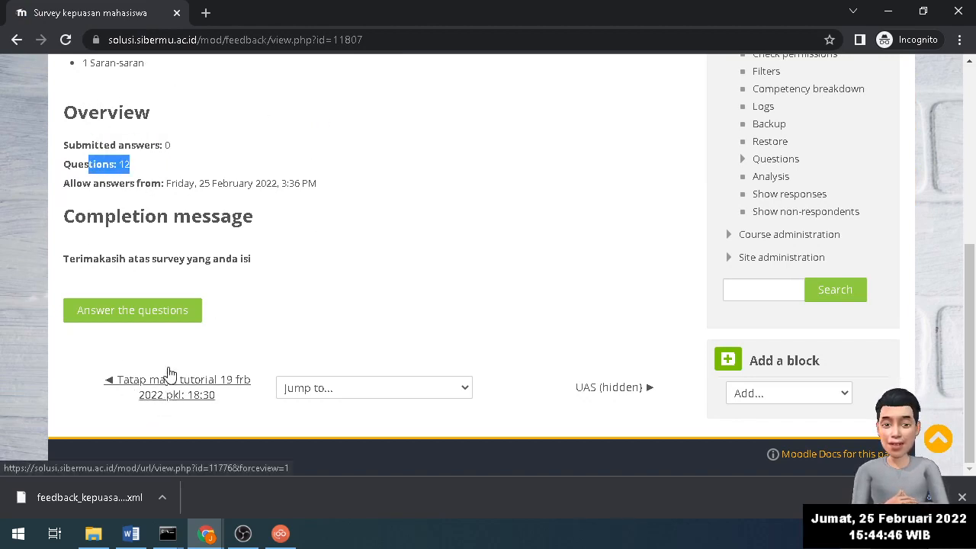
Start answering the survey: choose Tidak Mudah for question 1 and tick three options for question 2, including Tidak ada kendala apapun
{"action": "left_click", "coordinate": [154, 314]}
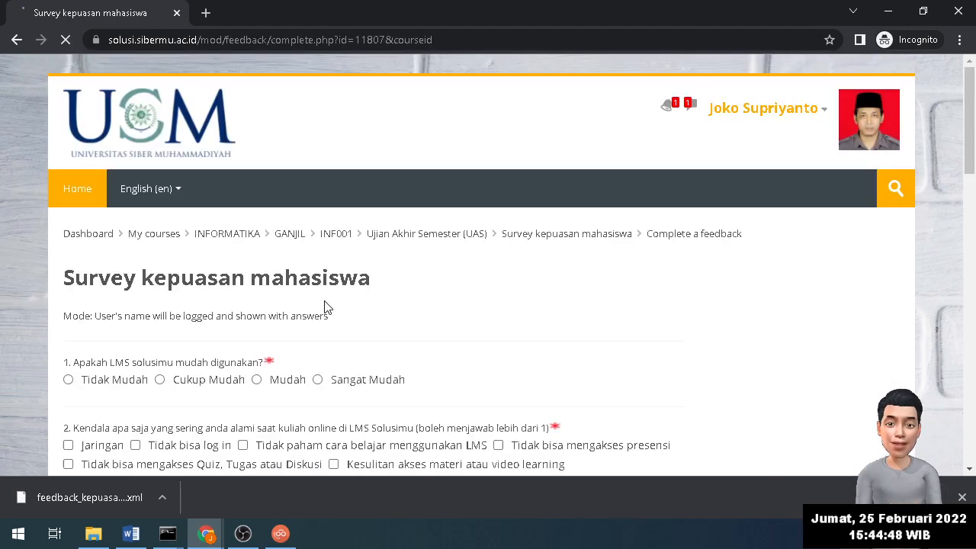
{"action": "scroll", "coordinate": [324, 307], "scroll_direction": "down", "scroll_amount": 2}
{"action": "left_click", "coordinate": [140, 225]}
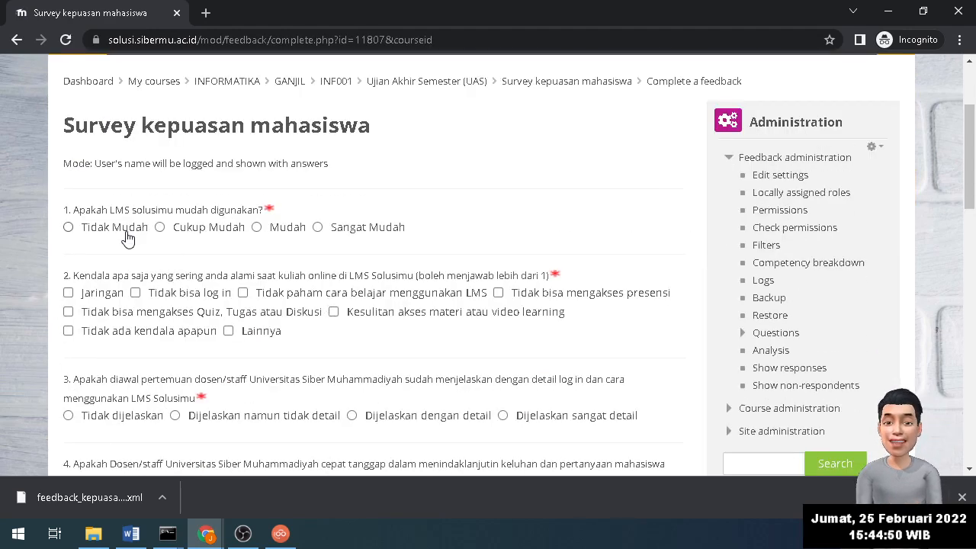
{"action": "left_click", "coordinate": [242, 293]}
{"action": "left_click", "coordinate": [334, 311]}
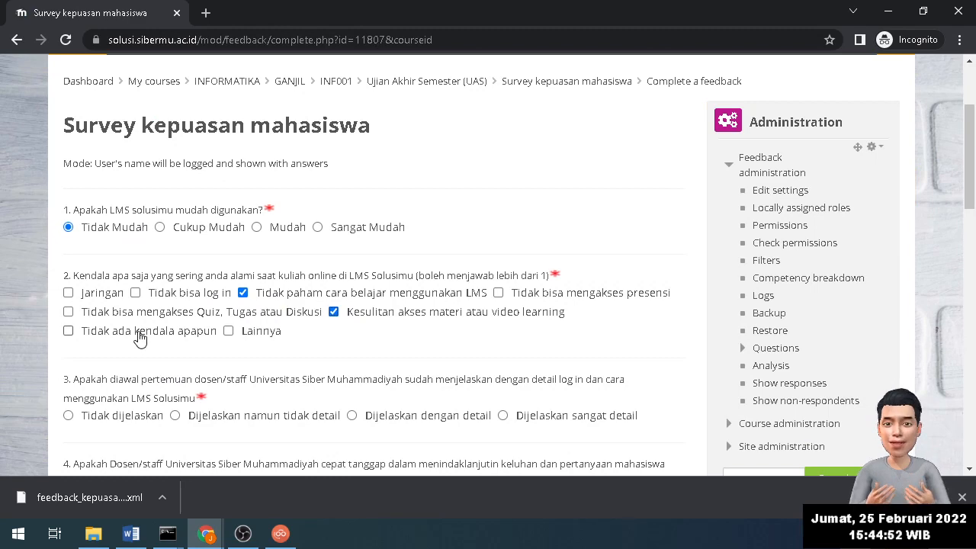
{"action": "left_click", "coordinate": [68, 330]}
Answer questions 3 to 6 with Dijelaskan namun tidak detail, Cepat tanggap dalam merespon dan namun lamban menindaklanjuti, Jarang mengingatkan and Cukup sesuai
{"action": "scroll", "coordinate": [207, 360], "scroll_direction": "down", "scroll_amount": 2}
{"action": "left_click", "coordinate": [252, 264]}
{"action": "left_click", "coordinate": [181, 368]}
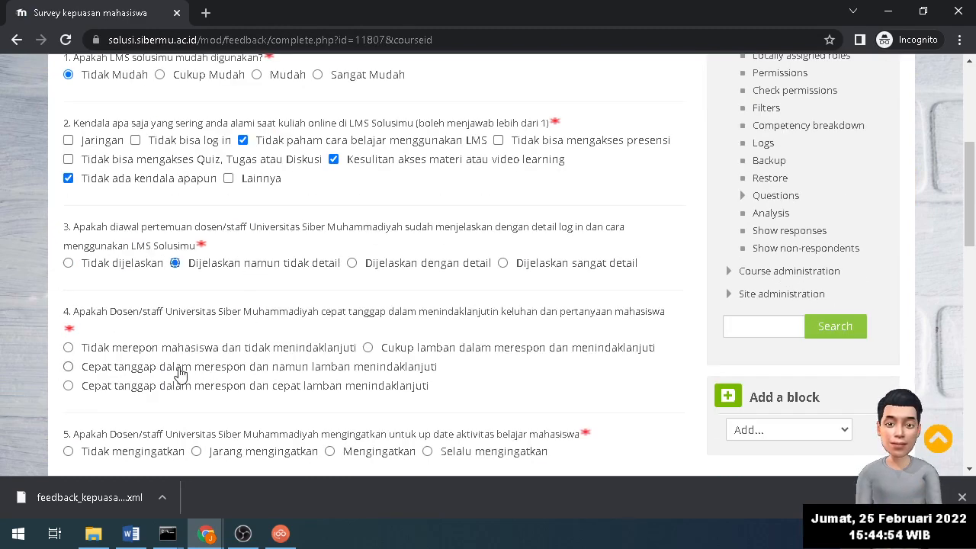
{"action": "scroll", "coordinate": [243, 419], "scroll_direction": "down", "scroll_amount": 2}
{"action": "left_click", "coordinate": [252, 299]}
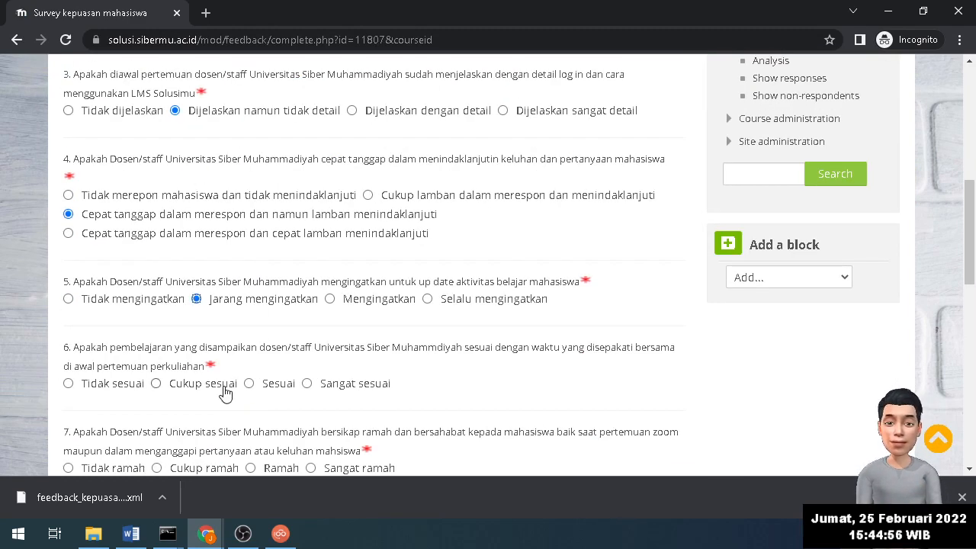
{"action": "left_click", "coordinate": [229, 389]}
Choose Ramah for question 7, Cukup mudah for 8, Cukup sesuai for 9, Cukup lengkap for 10 and the Cukup mudah dipahami option for 11
{"action": "scroll", "coordinate": [314, 400], "scroll_direction": "down", "scroll_amount": 2}
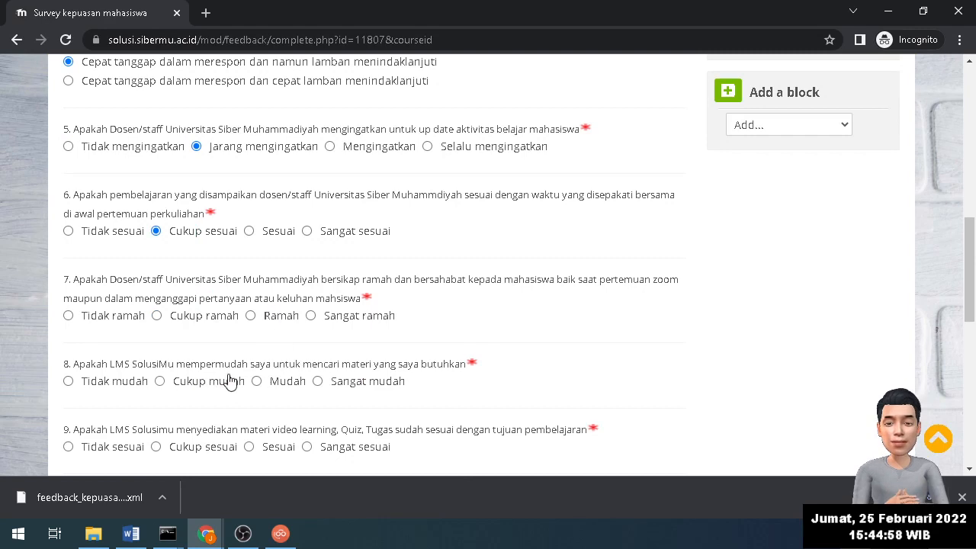
{"action": "left_click", "coordinate": [229, 379]}
{"action": "left_click", "coordinate": [272, 319]}
{"action": "scroll", "coordinate": [245, 395], "scroll_direction": "down", "scroll_amount": 3}
{"action": "left_click", "coordinate": [223, 285]}
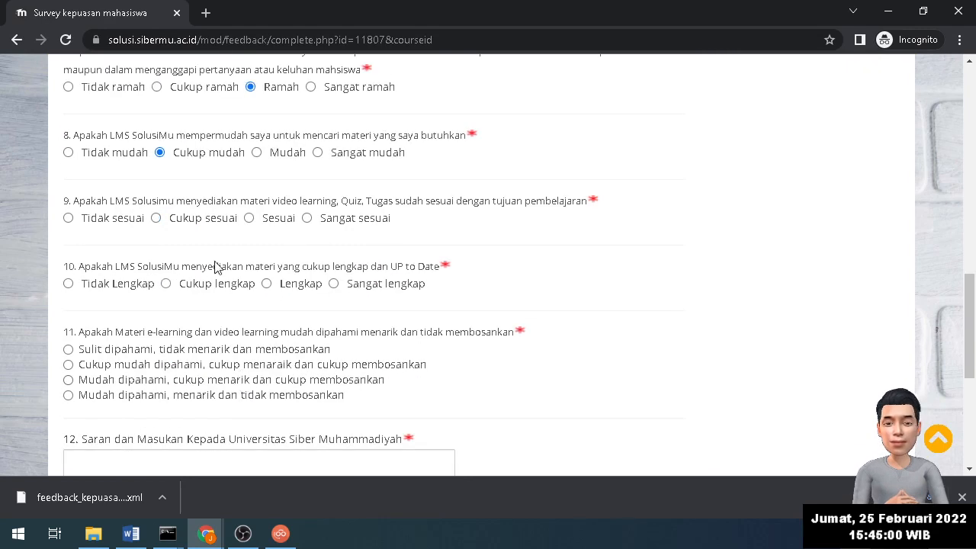
{"action": "left_click", "coordinate": [194, 218]}
{"action": "left_click", "coordinate": [183, 366]}
Enter hkjhjkhjkhkj as the suggestion for question 12 and submit the survey answers
{"action": "scroll", "coordinate": [229, 382], "scroll_direction": "down", "scroll_amount": 2}
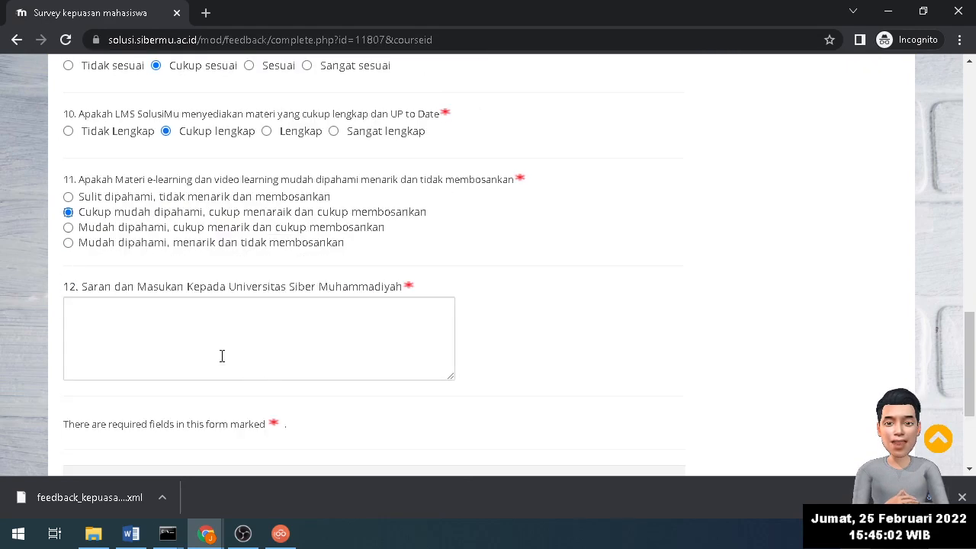
{"action": "left_click", "coordinate": [209, 331]}
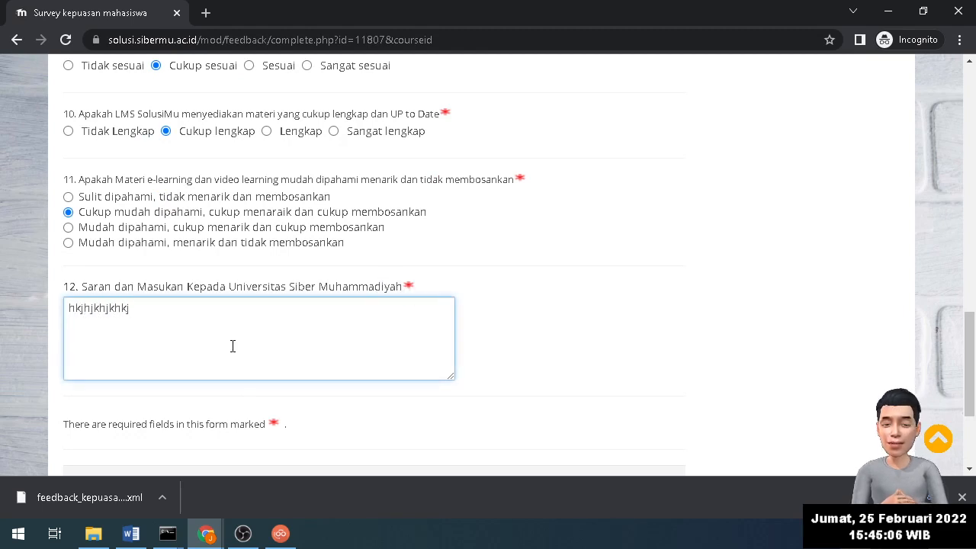
{"action": "scroll", "coordinate": [232, 346], "scroll_direction": "down", "scroll_amount": 3}
{"action": "left_click", "coordinate": [159, 313]}
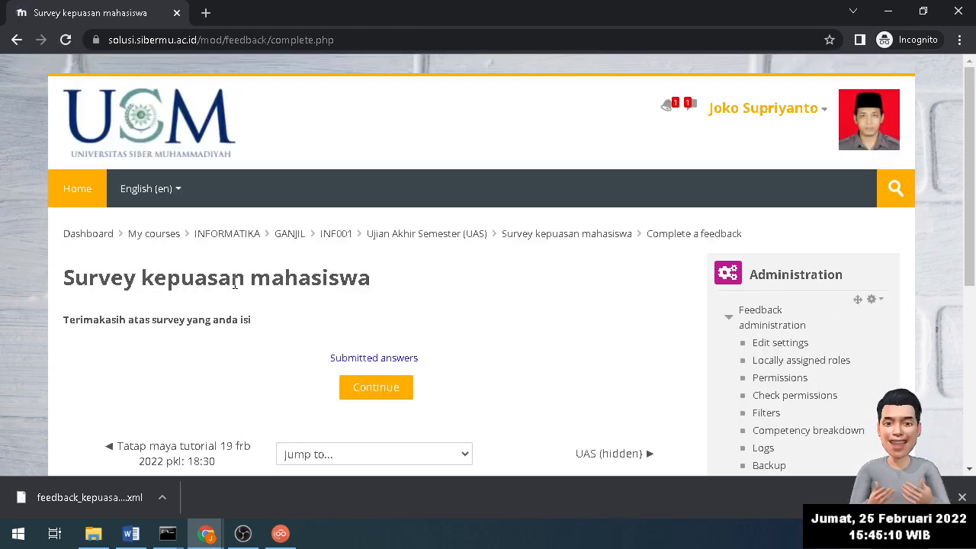
Read the survey's closing message, then continue to the course page and find the Ujian Akhir Semester (UAS) section
{"action": "scroll", "coordinate": [235, 286], "scroll_direction": "down", "scroll_amount": 2}
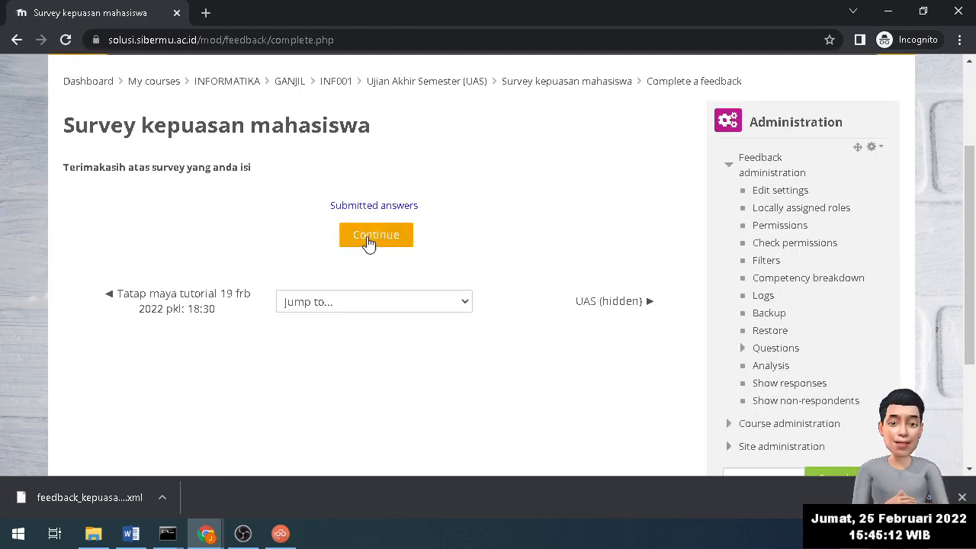
{"action": "left_click_drag", "start_coordinate": [251, 168], "coordinate": [80, 165]}
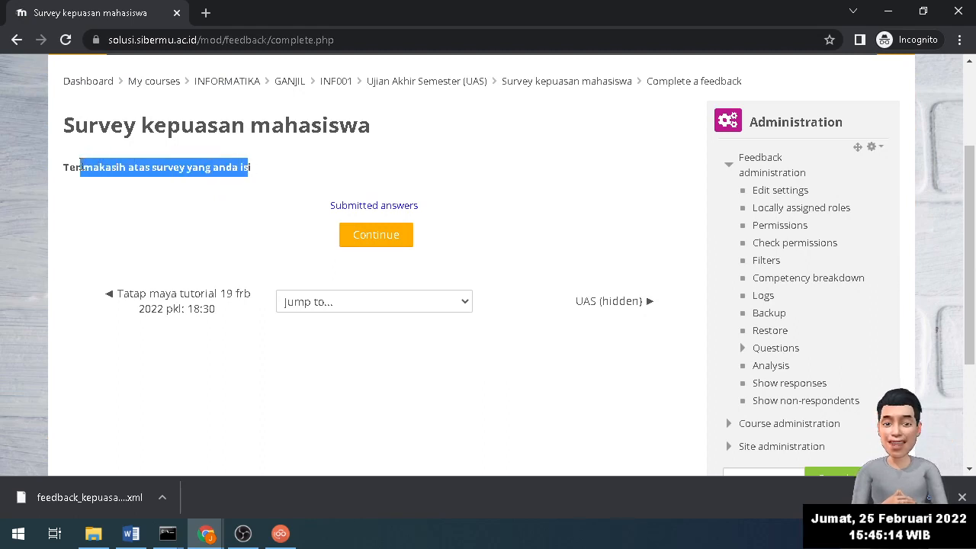
{"action": "left_click", "coordinate": [374, 237]}
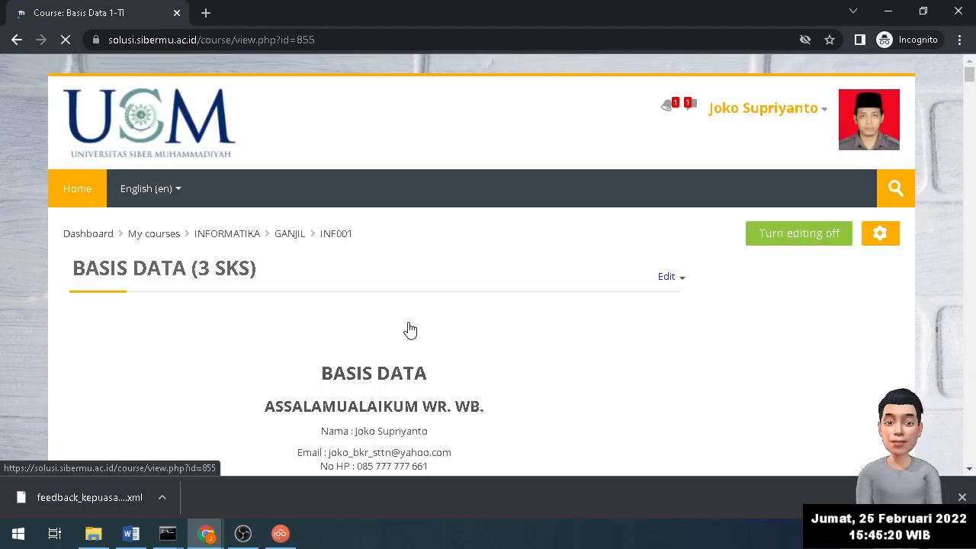
{"action": "scroll", "coordinate": [407, 348], "scroll_direction": "down", "scroll_amount": 5}
{"action": "scroll", "coordinate": [408, 348], "scroll_direction": "down", "scroll_amount": 10}
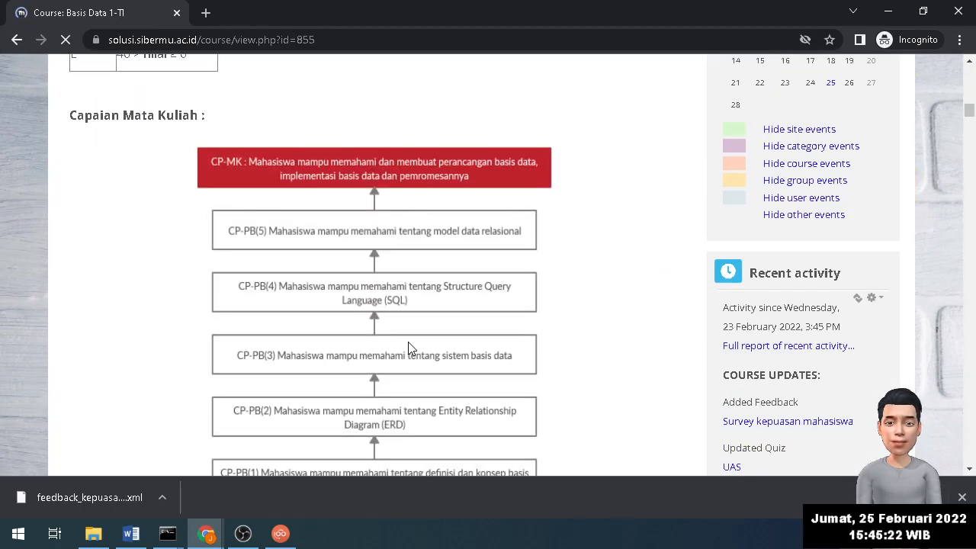
{"action": "scroll", "coordinate": [408, 347], "scroll_direction": "down", "scroll_amount": 4}
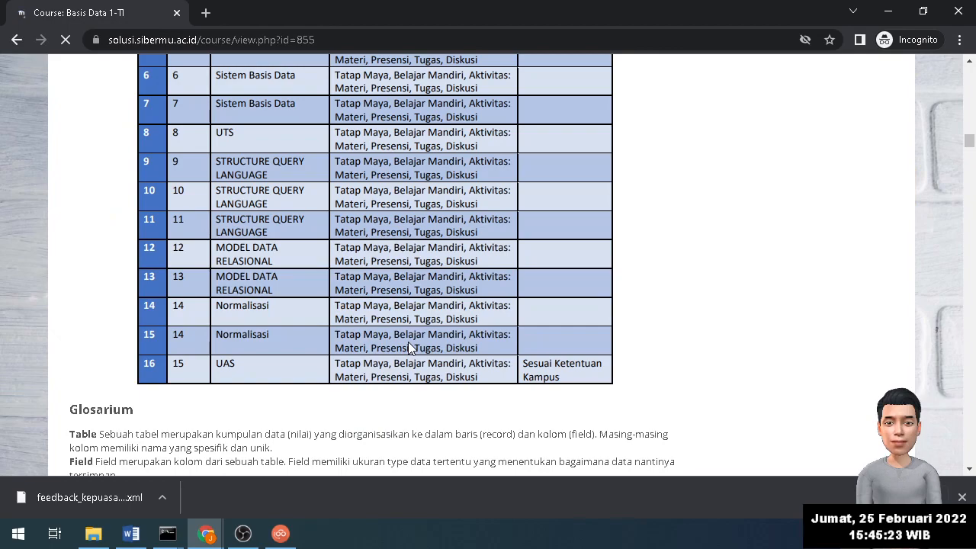
{"action": "scroll", "coordinate": [377, 347], "scroll_direction": "down", "scroll_amount": 20}
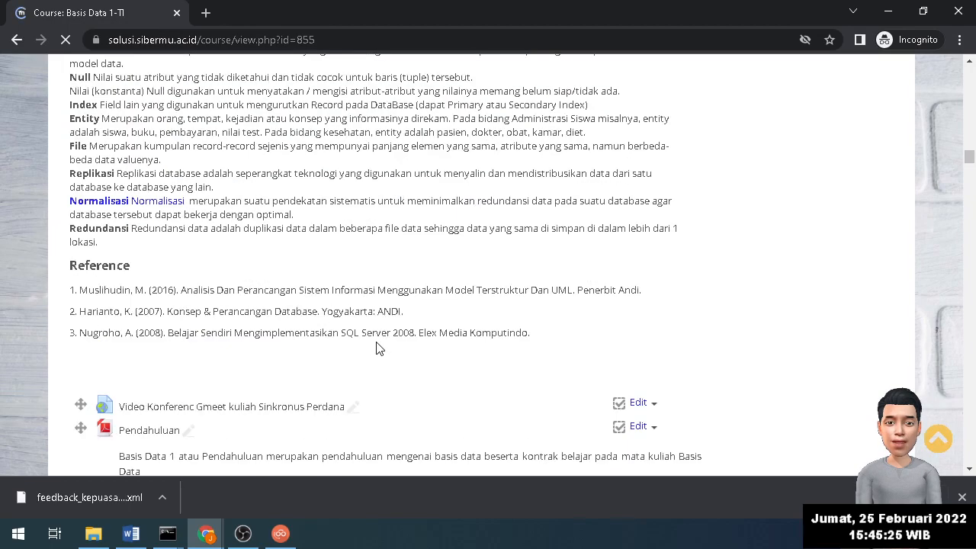
{"action": "scroll", "coordinate": [379, 348], "scroll_direction": "down", "scroll_amount": 20}
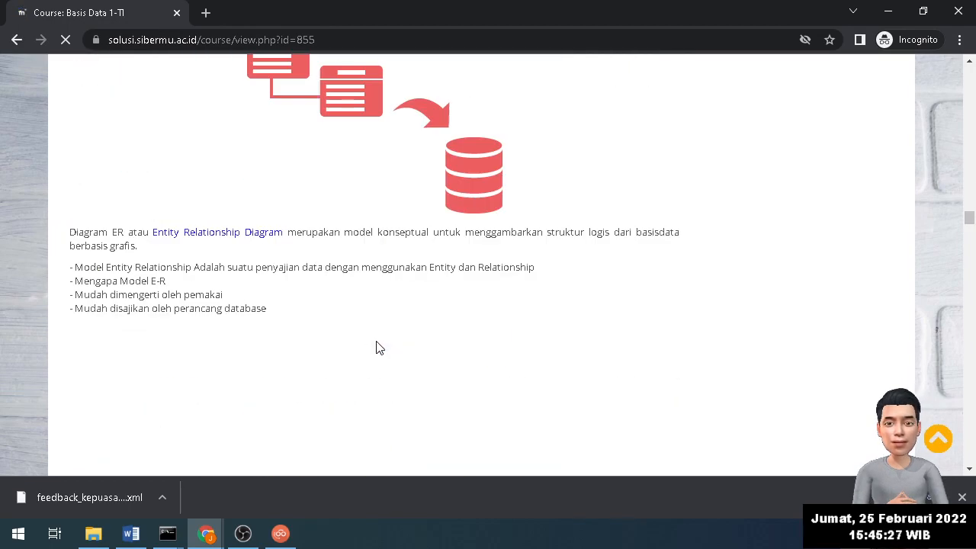
{"action": "scroll", "coordinate": [379, 348], "scroll_direction": "down", "scroll_amount": 8}
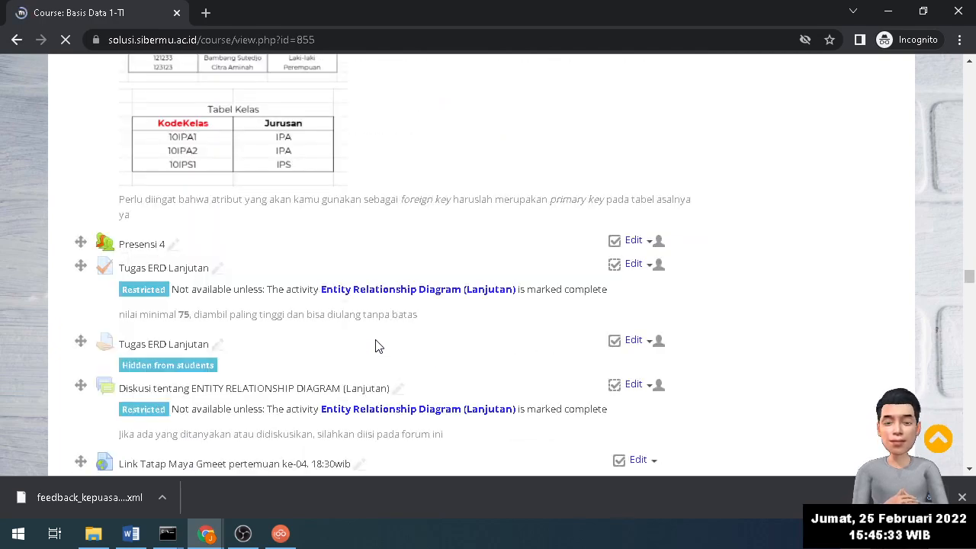
{"action": "scroll", "coordinate": [379, 347], "scroll_direction": "down", "scroll_amount": 10}
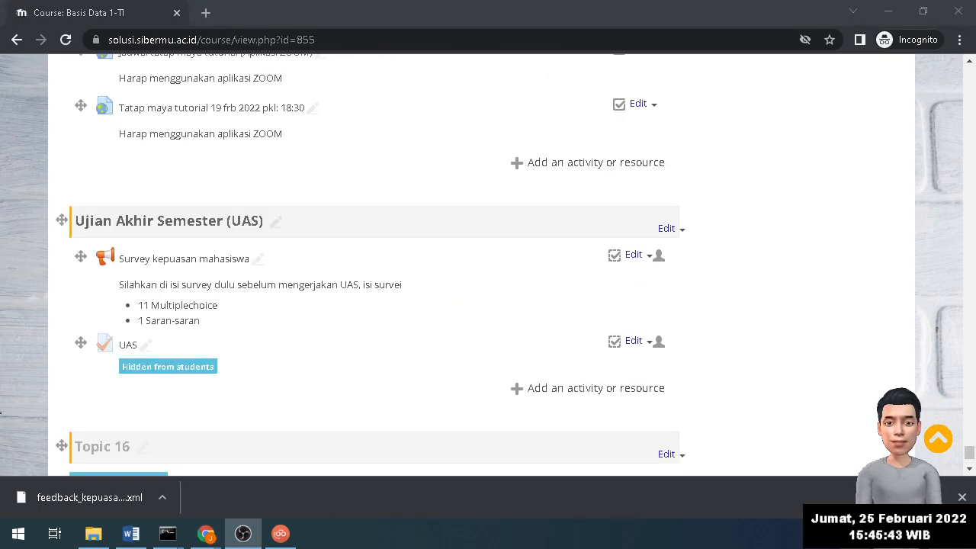
Reopen Survey kepuasan mahasiswa from the UAS section and check whether it can be answered again
{"action": "left_click", "coordinate": [191, 264]}
{"action": "left_click", "coordinate": [190, 263]}
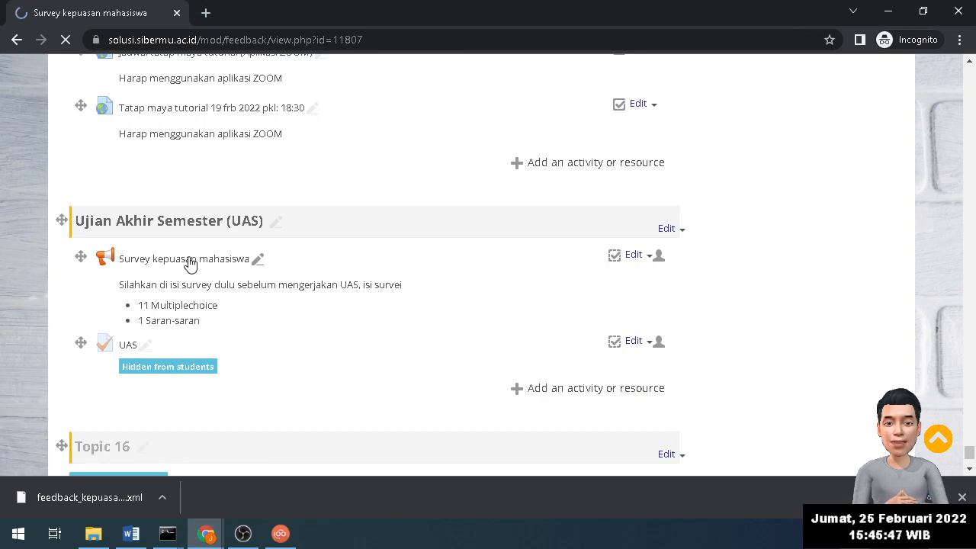
{"action": "scroll", "coordinate": [272, 387], "scroll_direction": "down", "scroll_amount": 5}
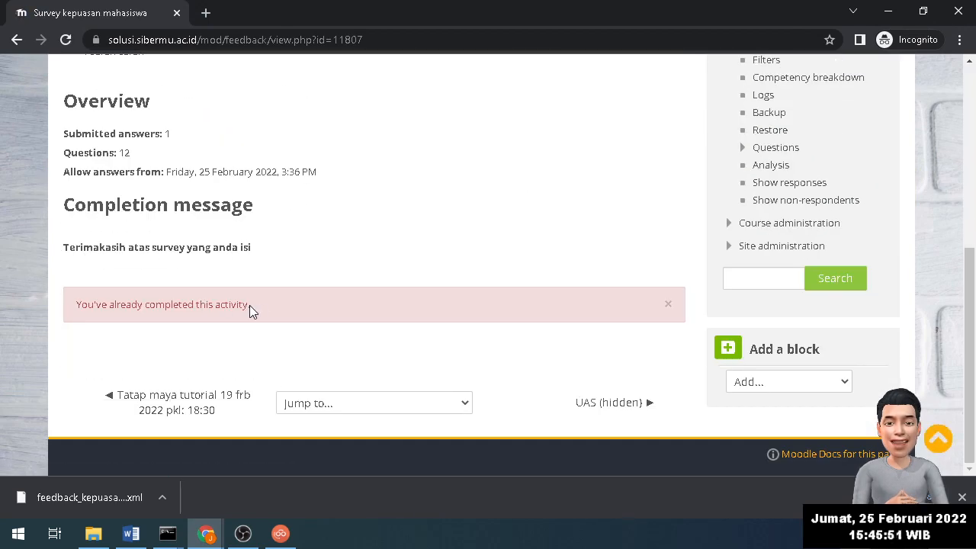
{"action": "left_click_drag", "start_coordinate": [250, 305], "coordinate": [75, 313]}
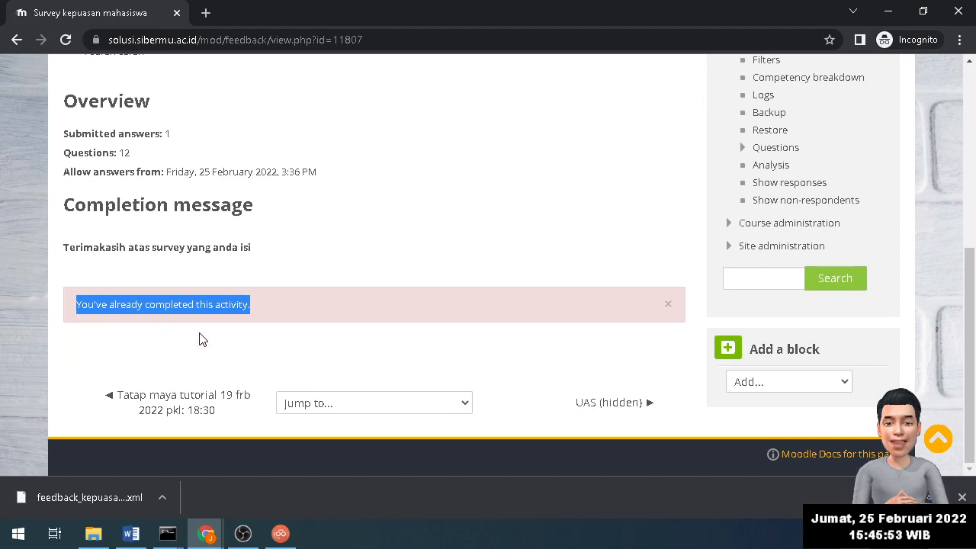
Open the survey's analysis and review the response charts of its questions
{"action": "scroll", "coordinate": [202, 340], "scroll_direction": "up", "scroll_amount": 3}
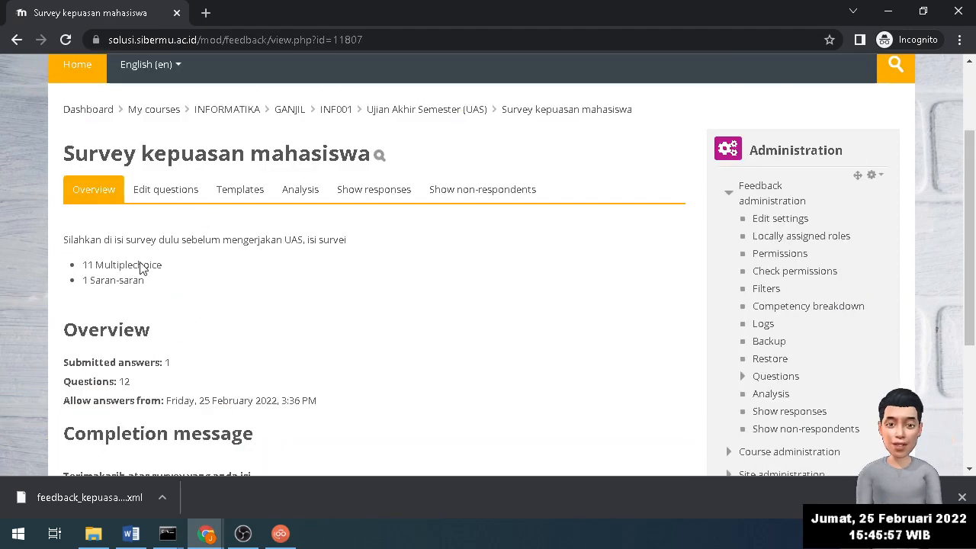
{"action": "left_click", "coordinate": [299, 191]}
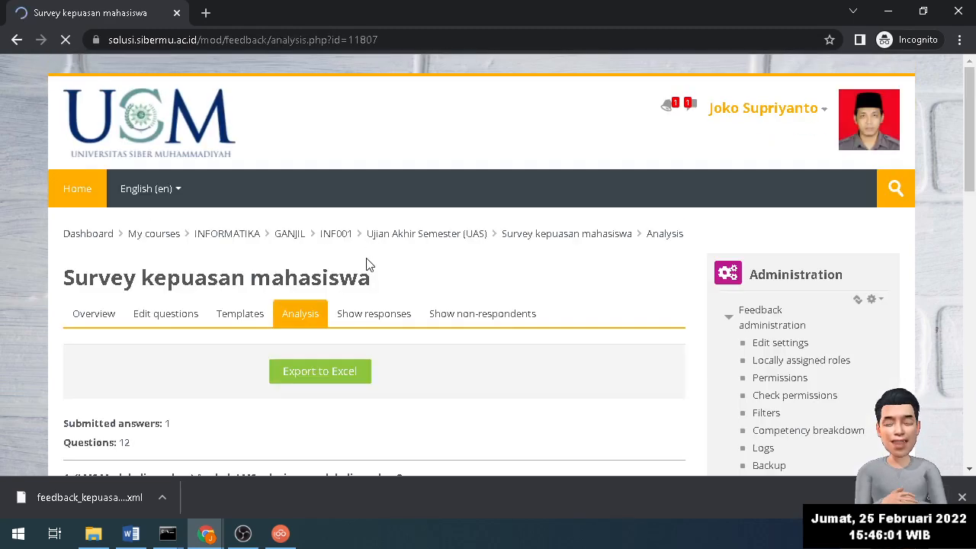
{"action": "scroll", "coordinate": [366, 262], "scroll_direction": "down", "scroll_amount": 5}
{"action": "scroll", "coordinate": [366, 267], "scroll_direction": "up", "scroll_amount": 1}
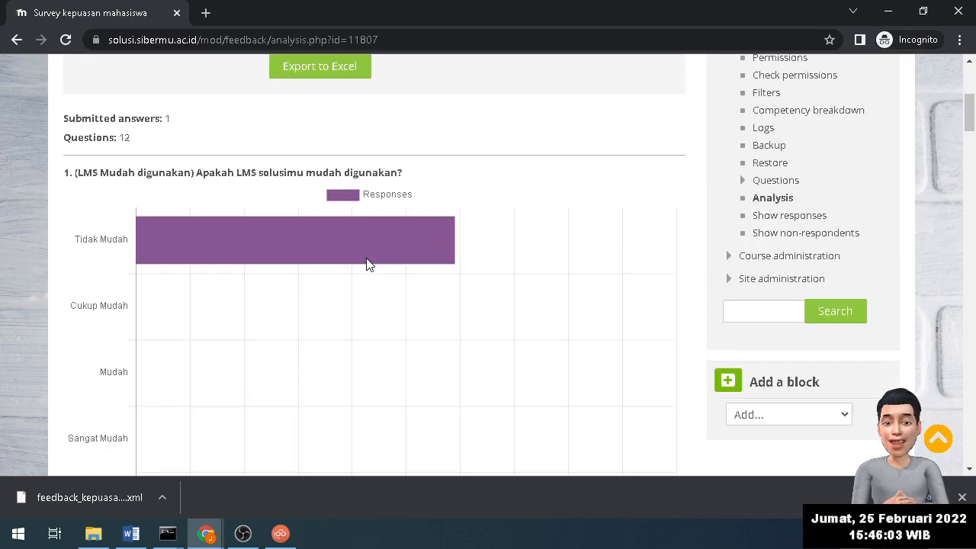
{"action": "scroll", "coordinate": [317, 244], "scroll_direction": "down", "scroll_amount": 2}
{"action": "scroll", "coordinate": [191, 155], "scroll_direction": "down", "scroll_amount": 1}
{"action": "scroll", "coordinate": [200, 211], "scroll_direction": "up", "scroll_amount": 1}
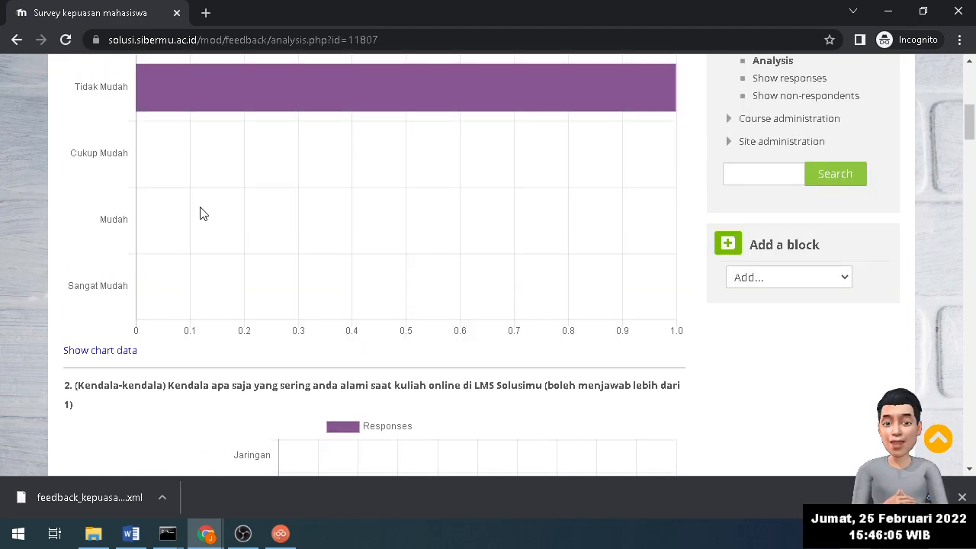
{"action": "scroll", "coordinate": [206, 257], "scroll_direction": "down", "scroll_amount": 10}
{"action": "scroll", "coordinate": [205, 259], "scroll_direction": "down", "scroll_amount": 15}
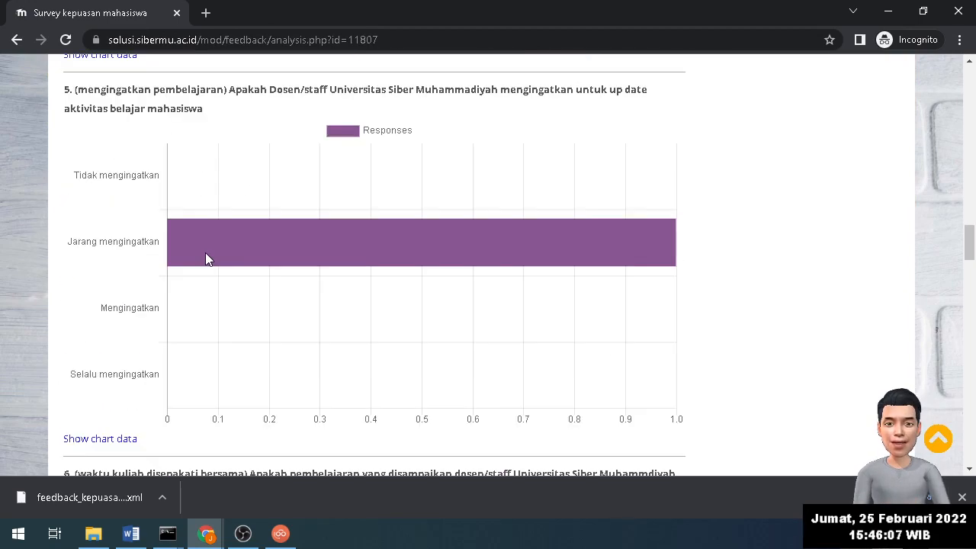
{"action": "scroll", "coordinate": [207, 259], "scroll_direction": "down", "scroll_amount": 12}
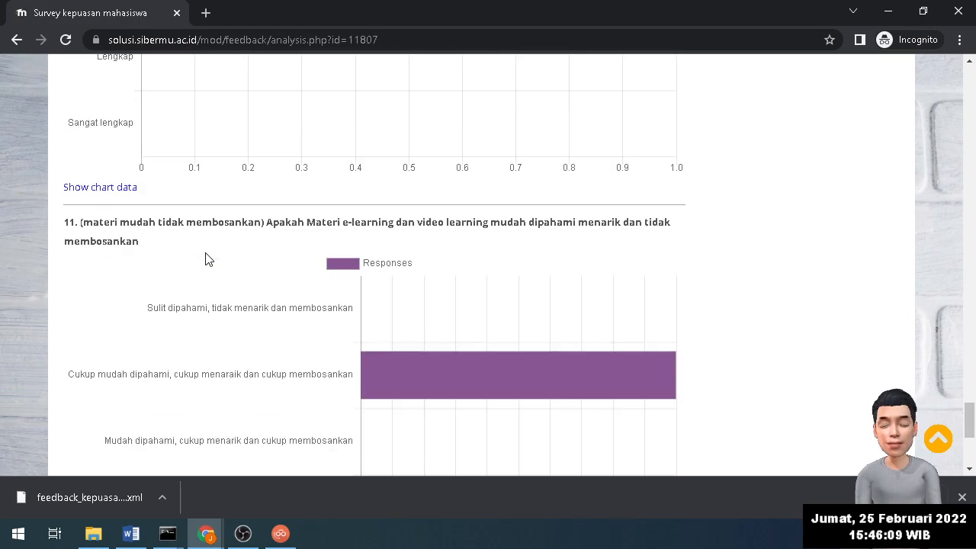
{"action": "scroll", "coordinate": [207, 259], "scroll_direction": "up", "scroll_amount": 13}
{"action": "scroll", "coordinate": [208, 254], "scroll_direction": "up", "scroll_amount": 20}
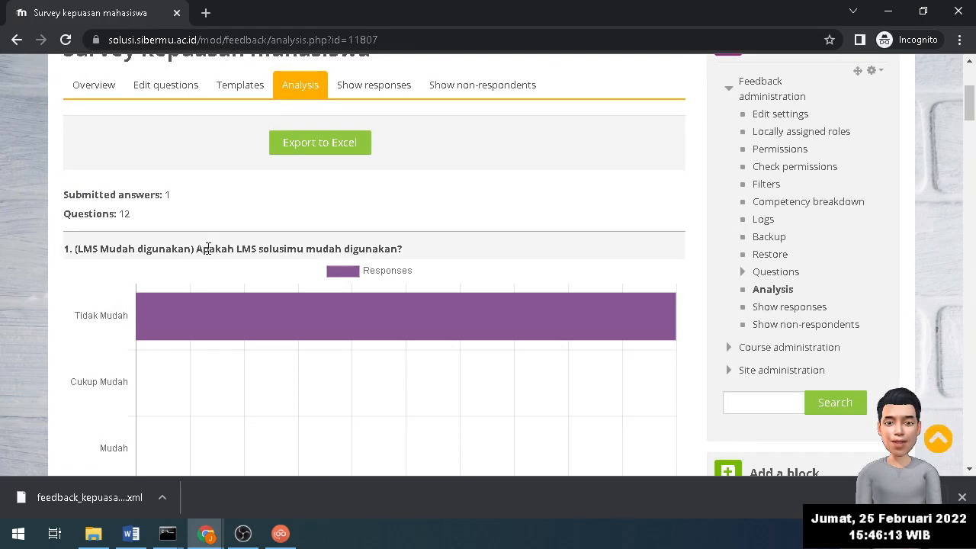
Export the survey analysis to Excel as feedback_Survey kepuasan mahasiswa.xlsx on the Desktop and open the downloaded file
{"action": "scroll", "coordinate": [221, 236], "scroll_direction": "up", "scroll_amount": 1}
{"action": "left_click", "coordinate": [328, 219]}
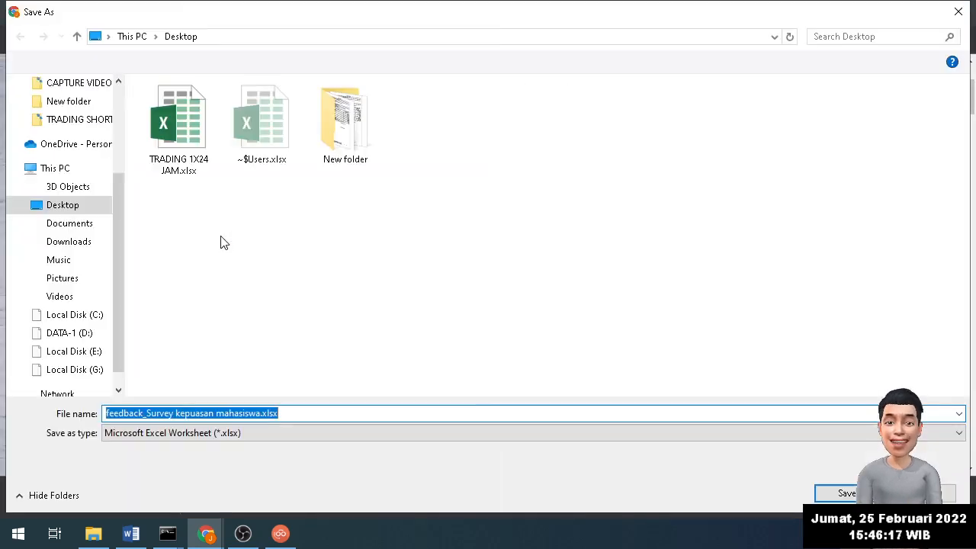
{"action": "scroll", "coordinate": [122, 100], "scroll_direction": "up", "scroll_amount": 3}
{"action": "left_click", "coordinate": [74, 114]}
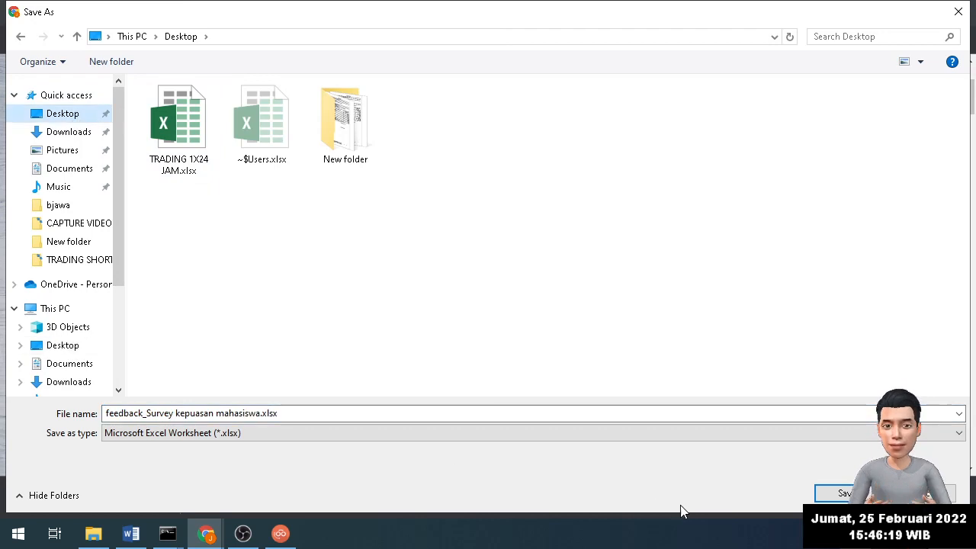
{"action": "left_click", "coordinate": [822, 494]}
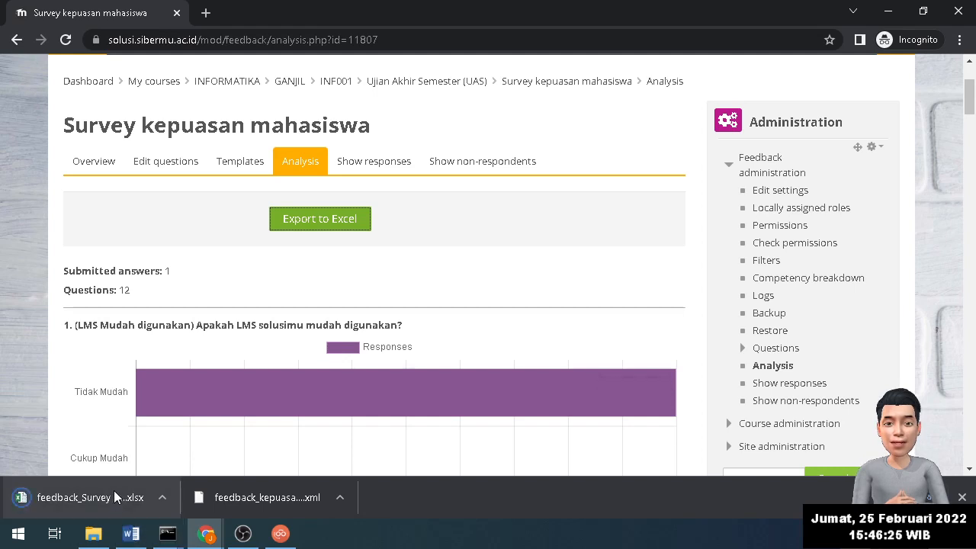
{"action": "left_click", "coordinate": [113, 497]}
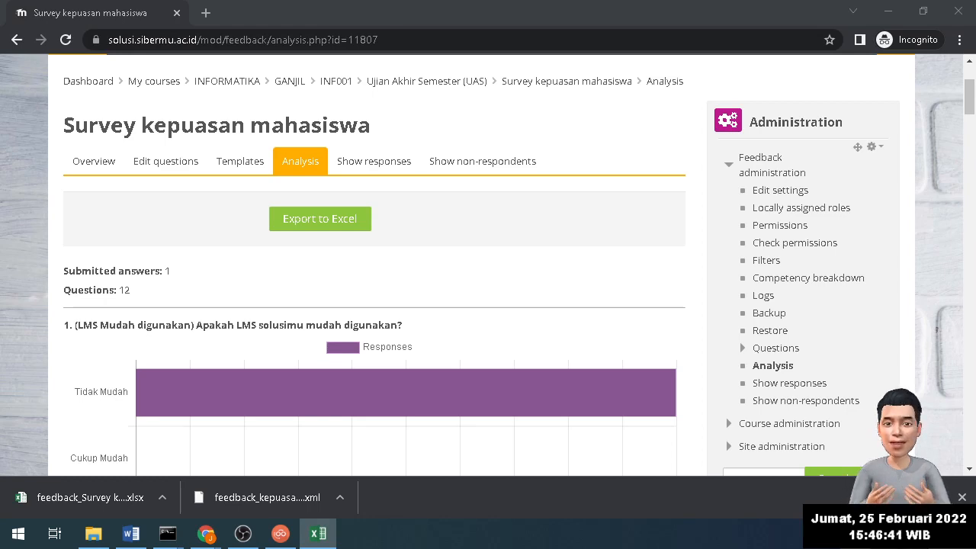
Look through the table of individual survey responses and select Microsoft Excel (.xlsx) as its download format
{"action": "left_click", "coordinate": [375, 163]}
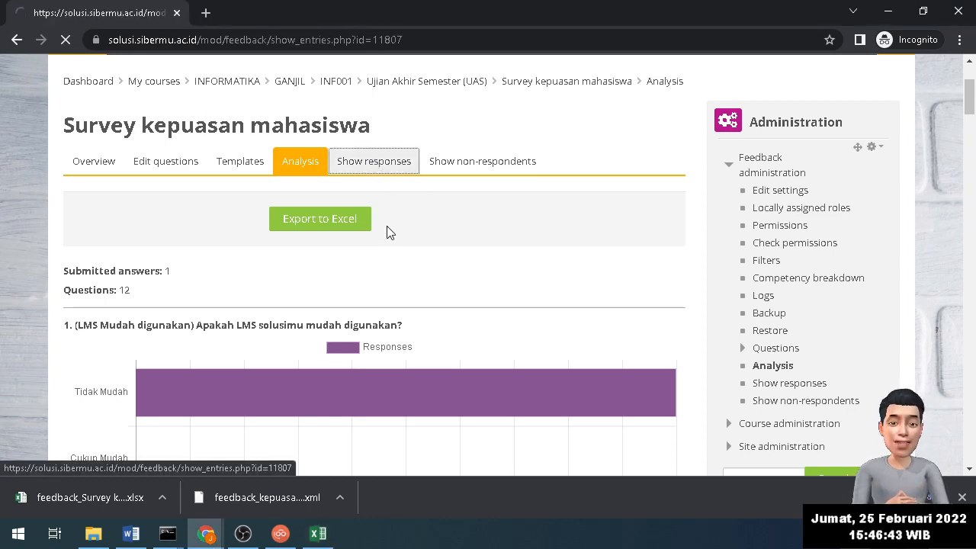
{"action": "scroll", "coordinate": [298, 371], "scroll_direction": "down", "scroll_amount": 5}
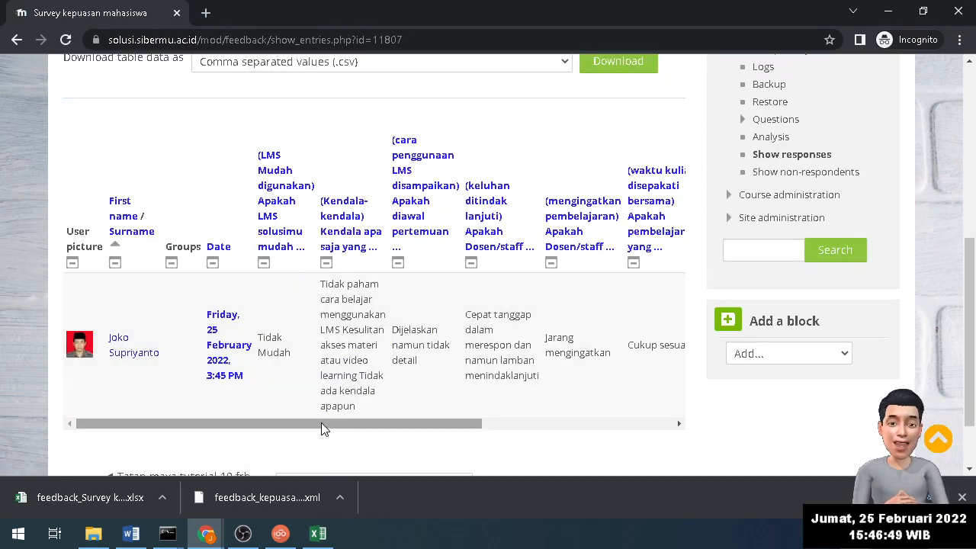
{"action": "left_click_drag", "start_coordinate": [323, 425], "coordinate": [627, 425]}
{"action": "scroll", "coordinate": [627, 425], "scroll_direction": "up", "scroll_amount": 2}
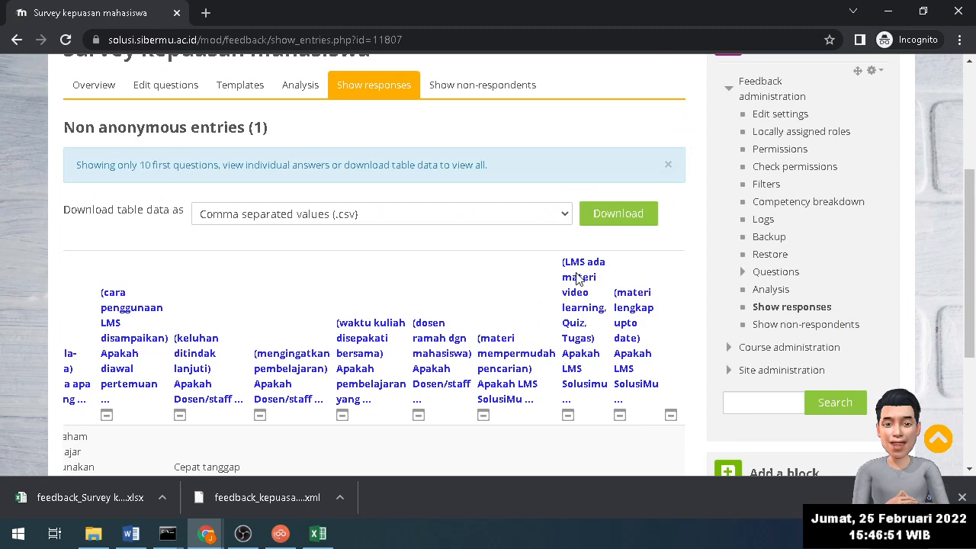
{"action": "left_click", "coordinate": [501, 217]}
{"action": "left_click", "coordinate": [347, 260]}
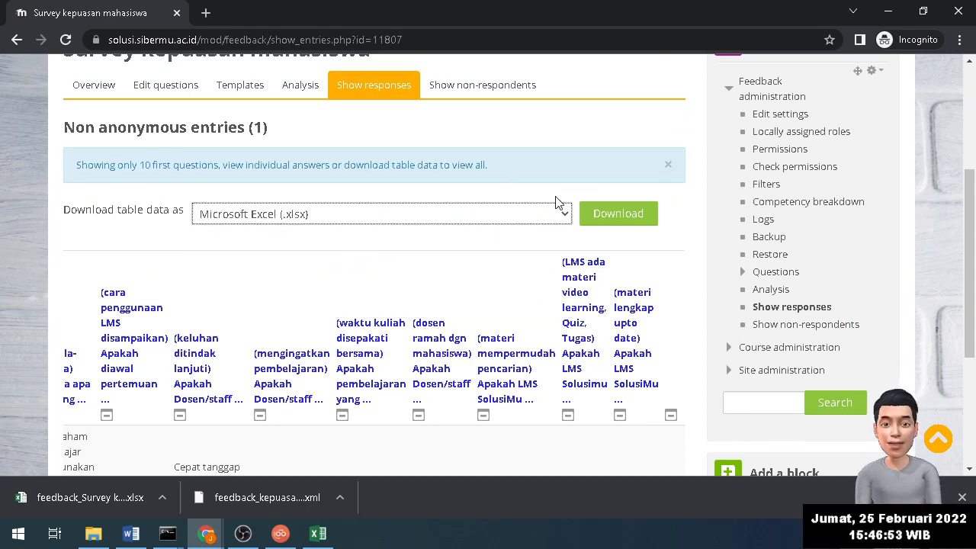
{"action": "scroll", "coordinate": [523, 312], "scroll_direction": "down", "scroll_amount": 3}
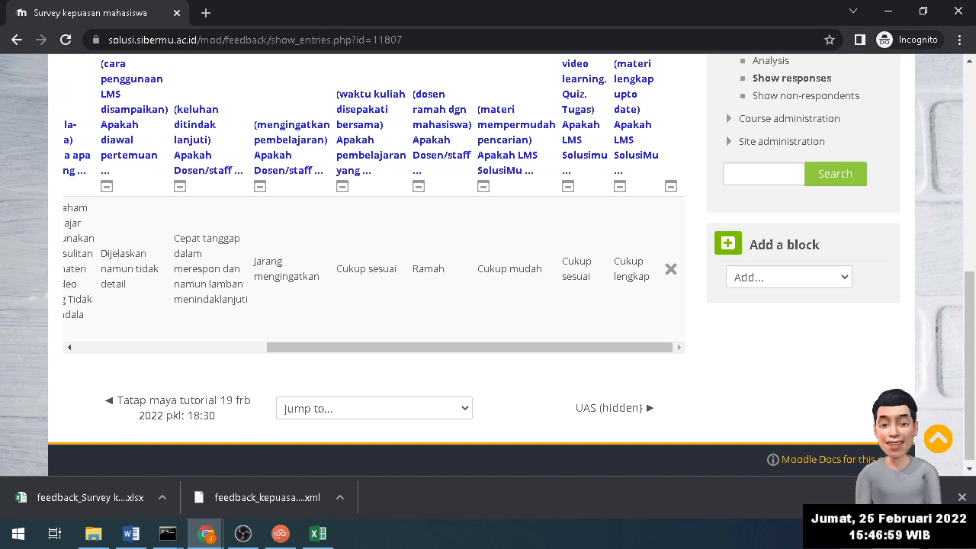
Switch to Excel to check the answer counts per question in the exported analysis, and return to the survey responses in the browser
{"action": "key", "text": "alt+Tab"}
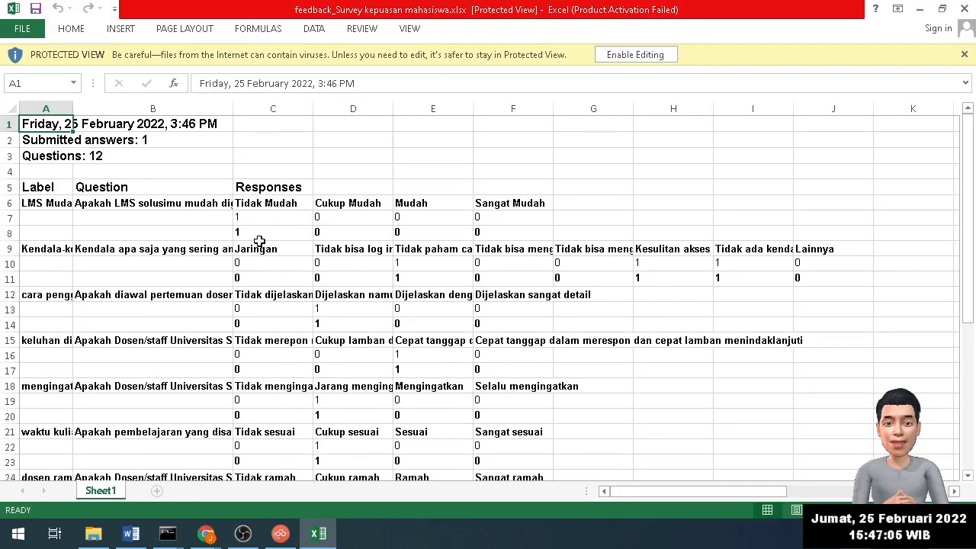
{"action": "left_click", "coordinate": [261, 238]}
{"action": "left_click", "coordinate": [264, 218]}
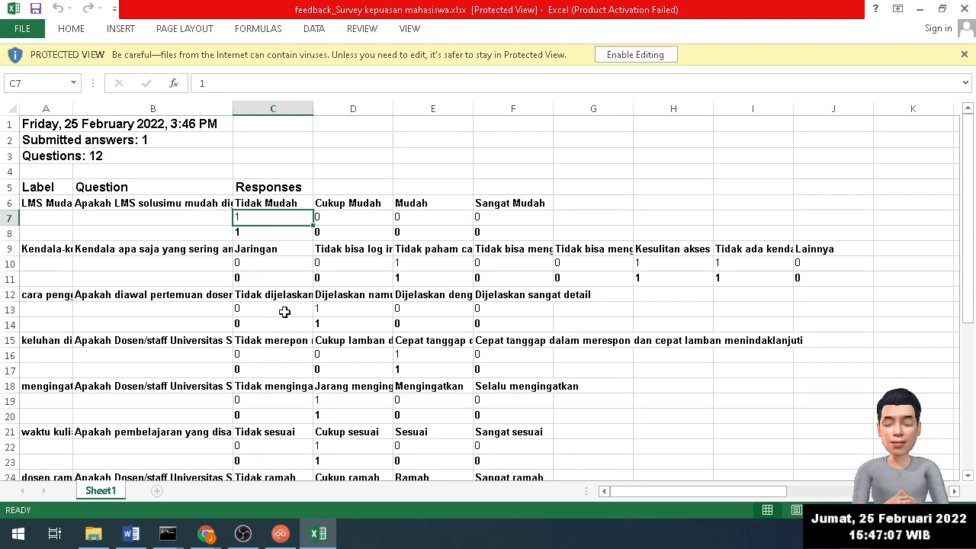
{"action": "scroll", "coordinate": [285, 312], "scroll_direction": "down", "scroll_amount": 1}
{"action": "left_click", "coordinate": [349, 275]}
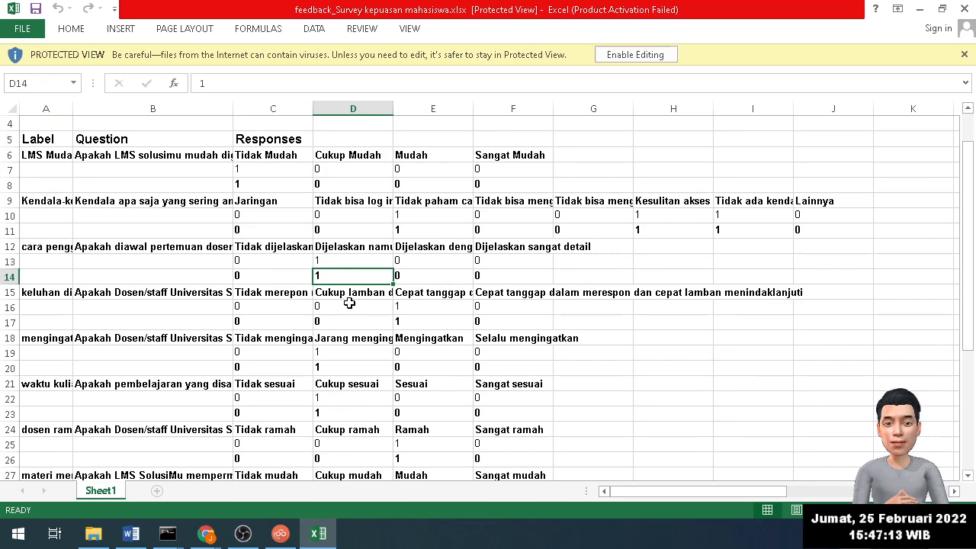
{"action": "scroll", "coordinate": [349, 303], "scroll_direction": "down", "scroll_amount": 7}
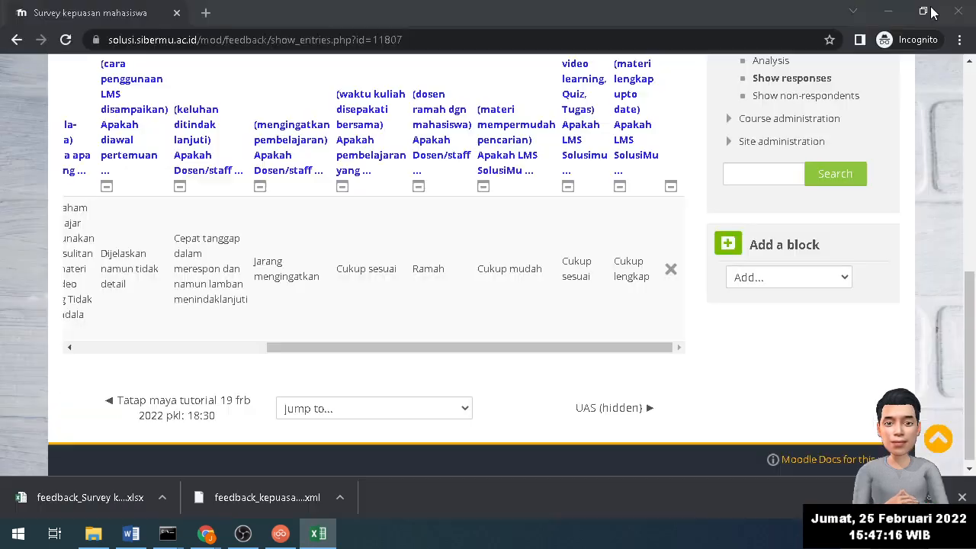
{"action": "left_click", "coordinate": [919, 9]}
{"action": "scroll", "coordinate": [473, 351], "scroll_direction": "up", "scroll_amount": 6}
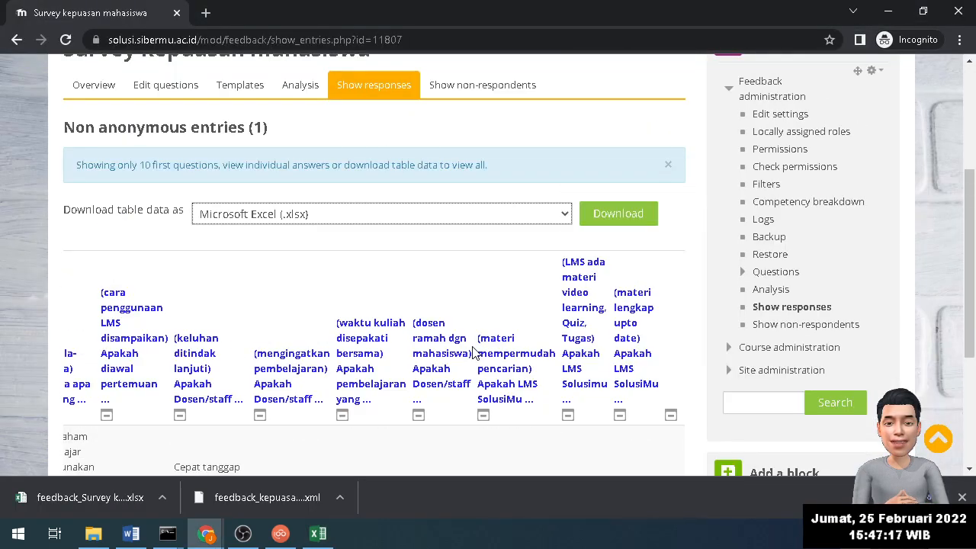